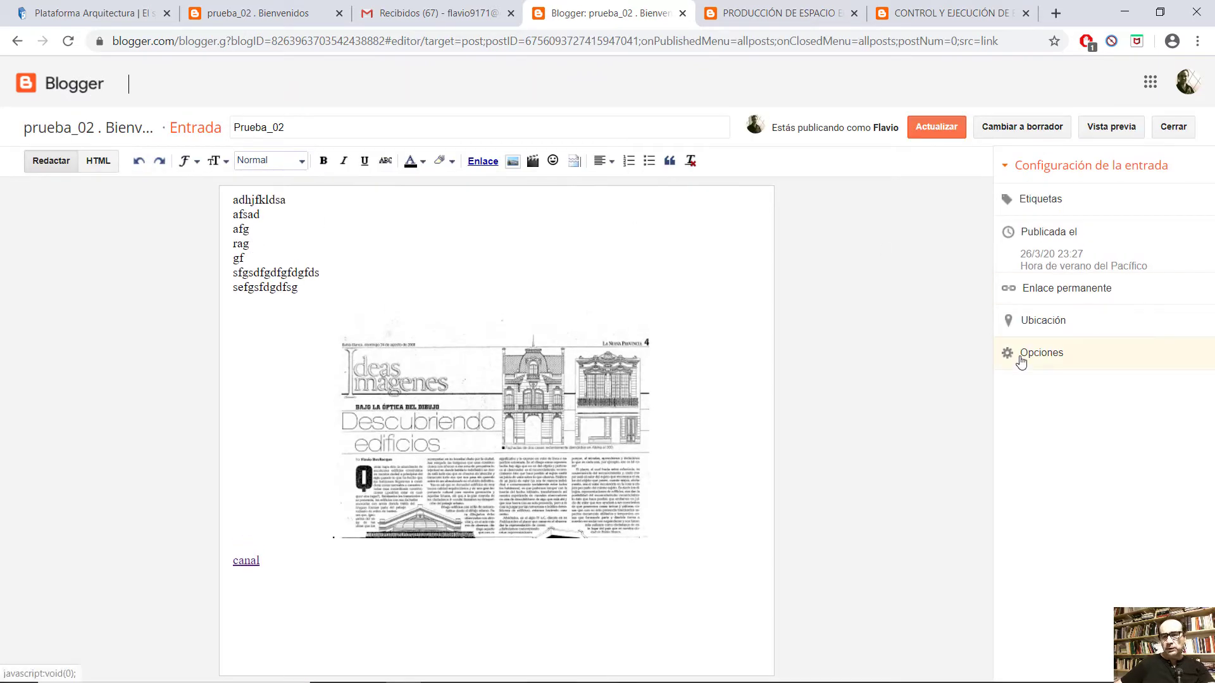
Step: Review the comment, composition and line-break options of the Prueba_02 post and update the published entry
click(1019, 355)
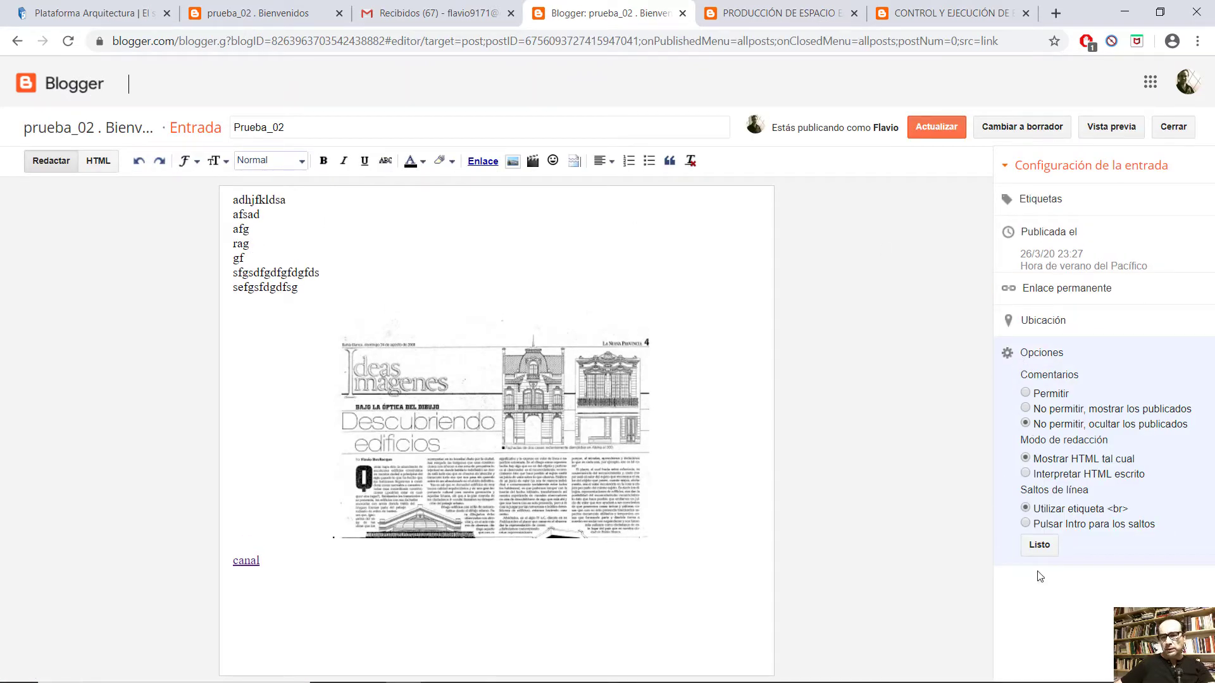
click(1040, 544)
click(932, 128)
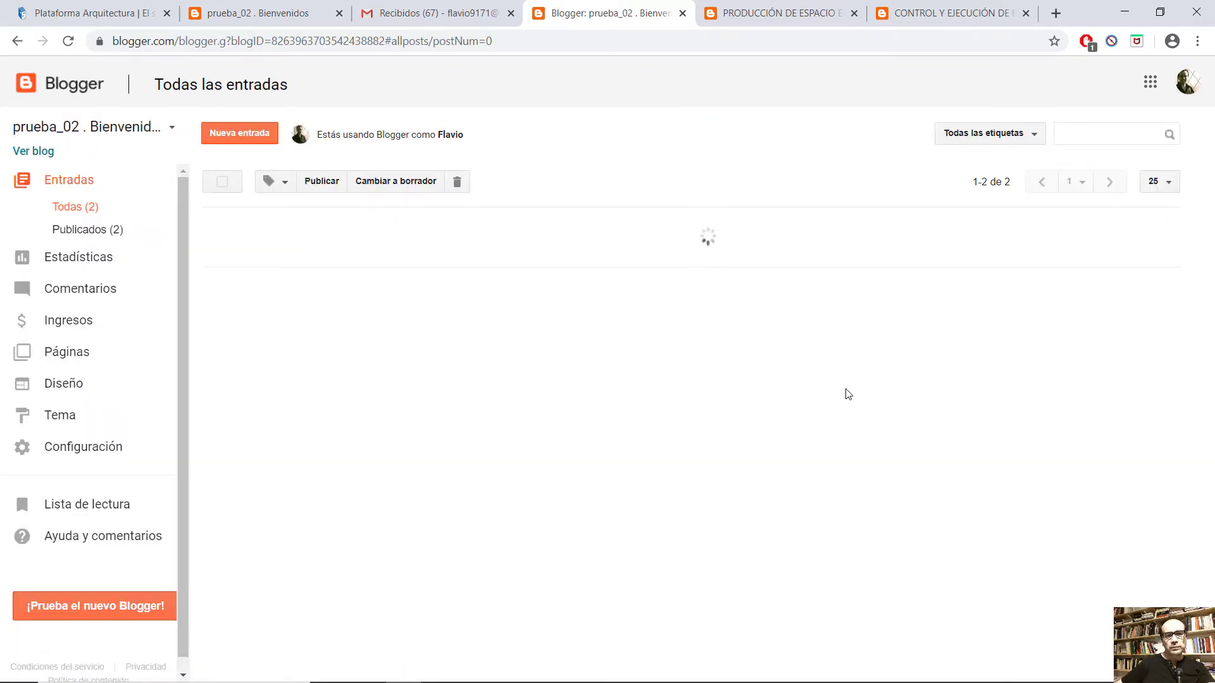
Step: Open the blog's layout page, preview the blog with its sidebar gadgets, and close the preview
click(63, 384)
click(1088, 135)
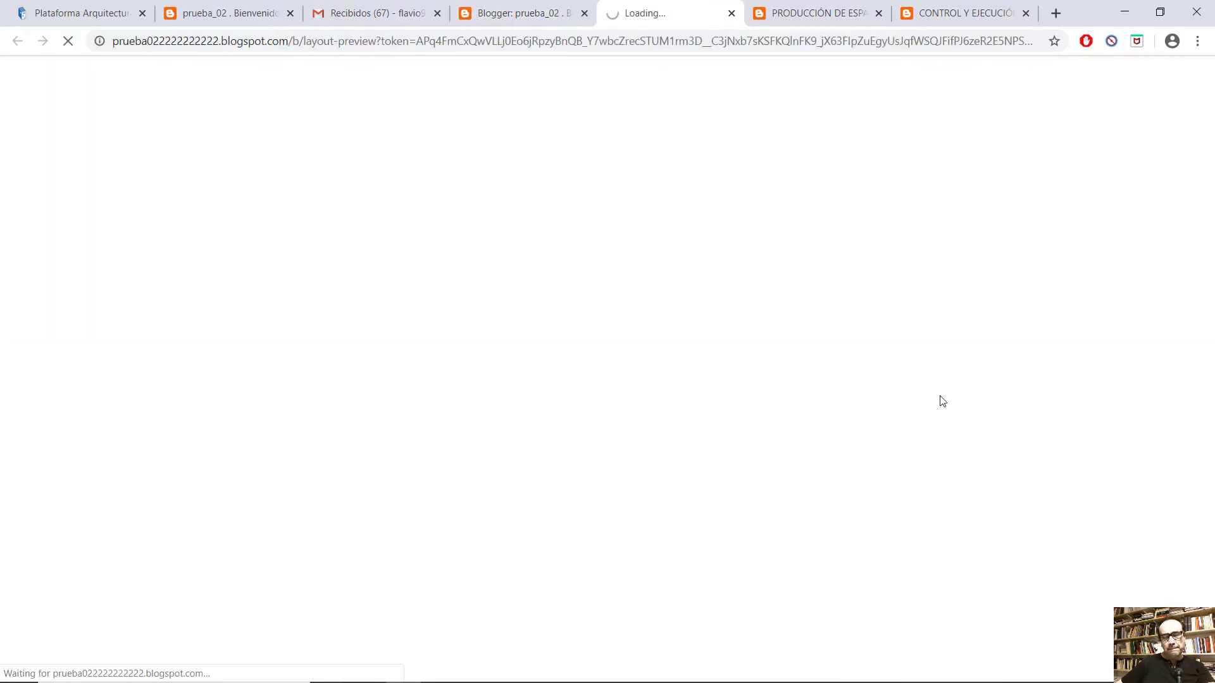
scroll(643, 342, down, 3)
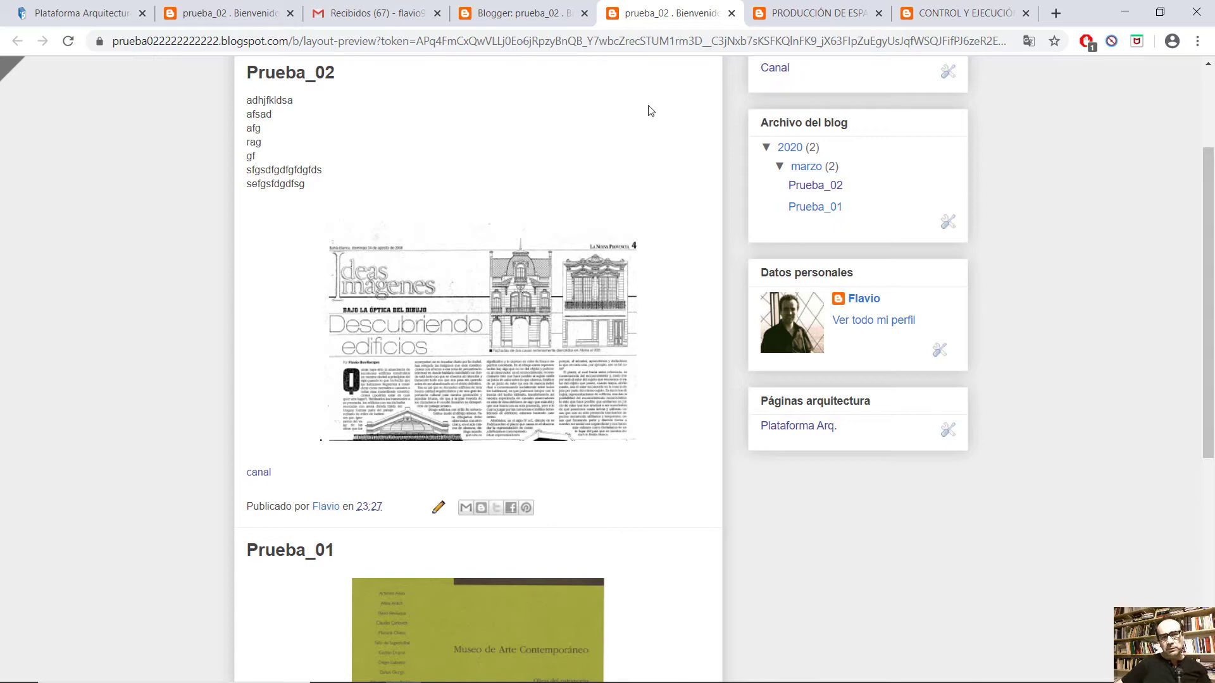
click(732, 13)
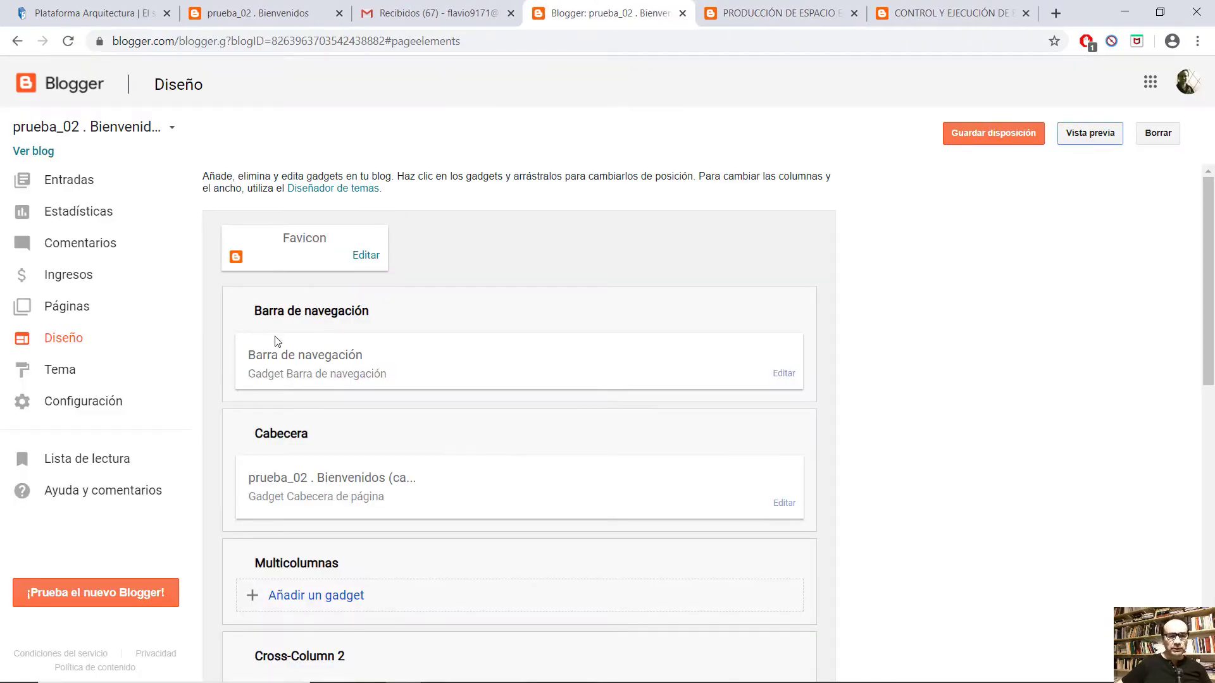
Step: Open the Páginas arquitectura link list gadget for editing and copy the web address of the Producción de Espacio Efímero blog
scroll(496, 344, down, 3)
scroll(493, 342, down, 4)
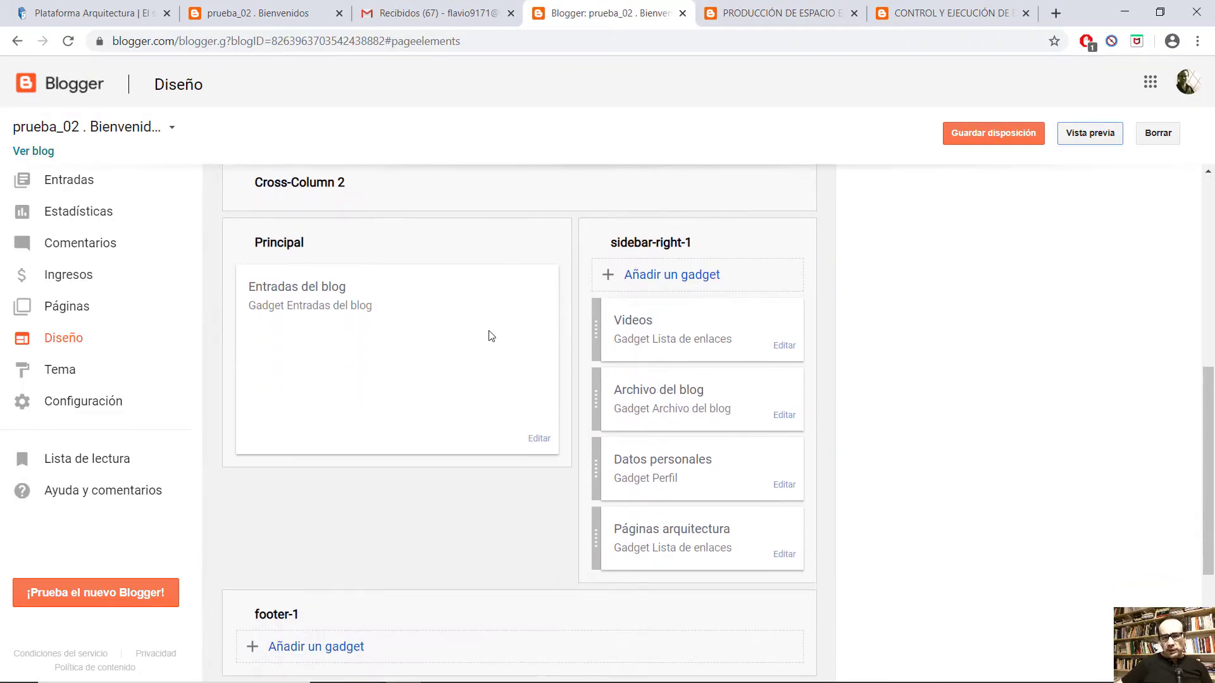
click(784, 555)
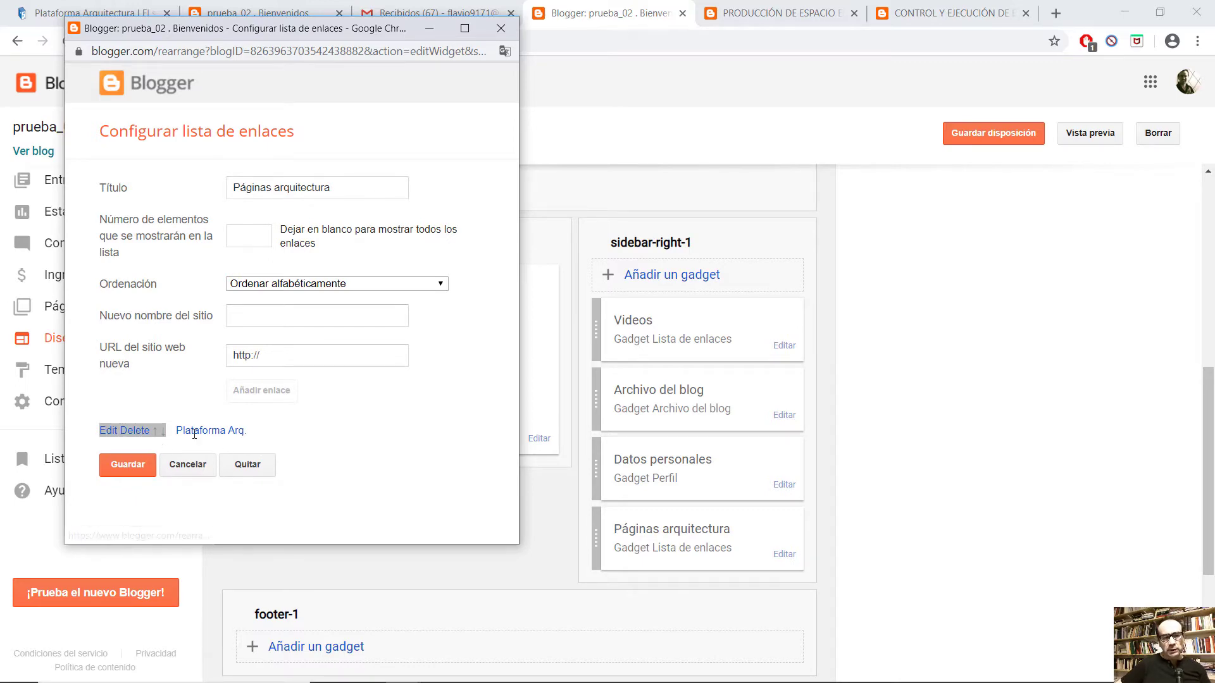
click(784, 12)
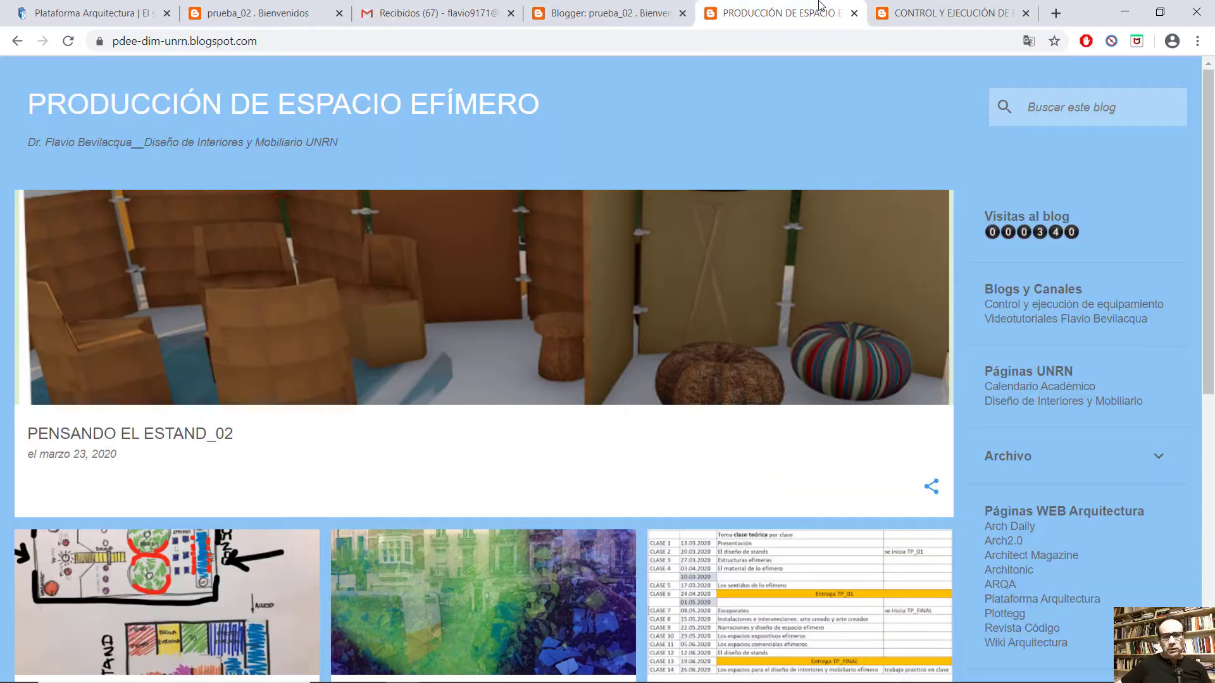
click(165, 42)
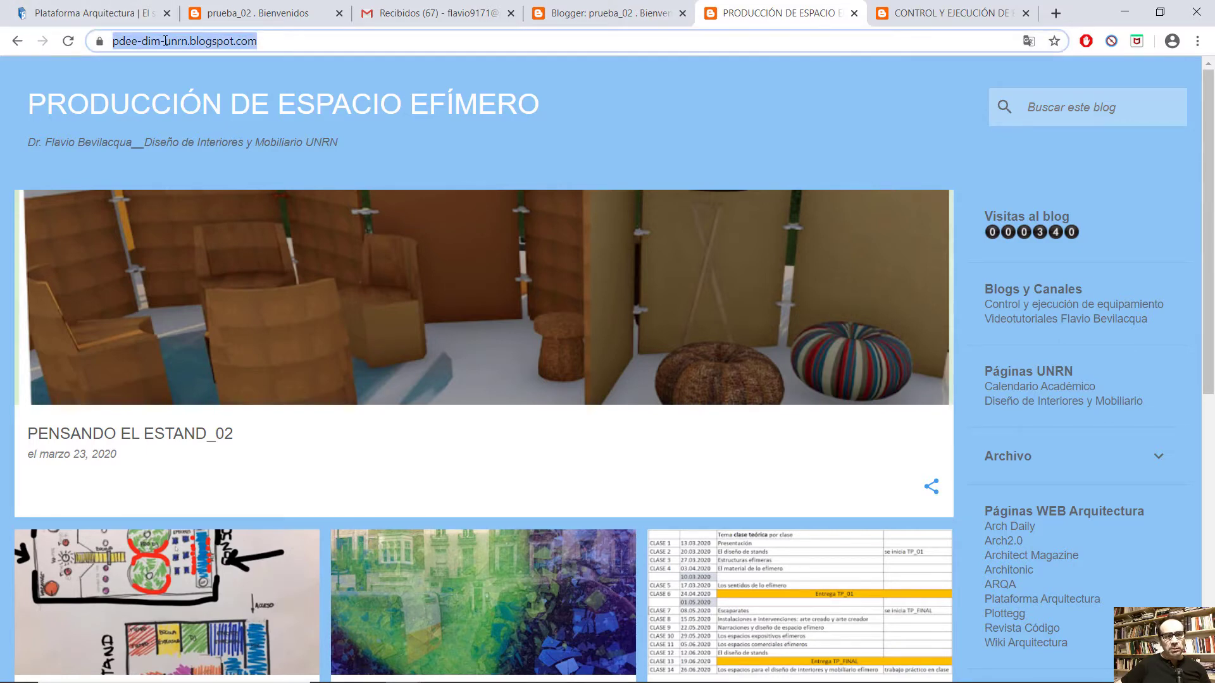
right_click(165, 41)
click(205, 126)
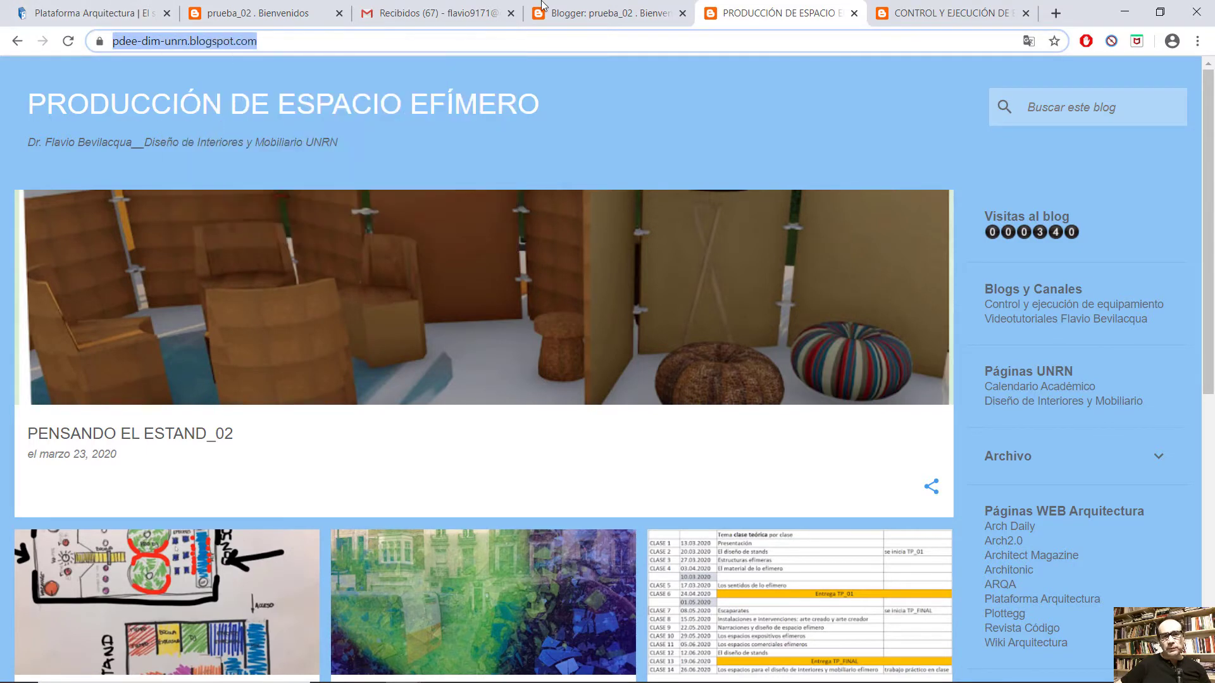
click(542, 5)
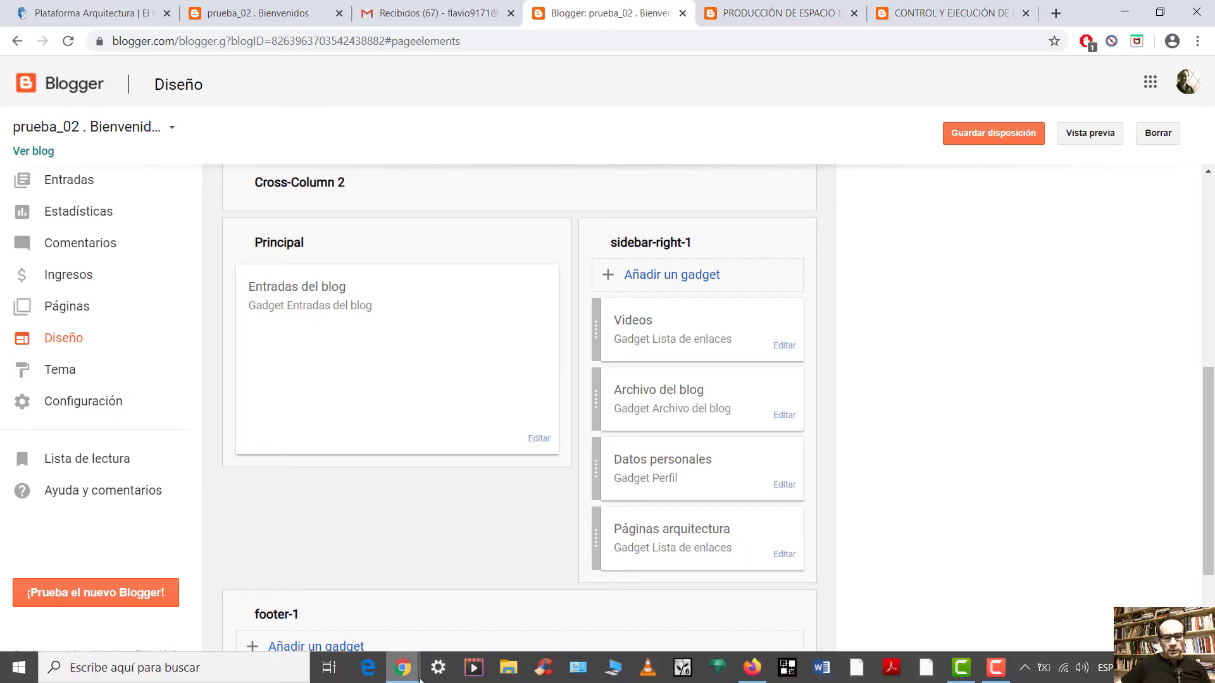
mouse_move(417, 650)
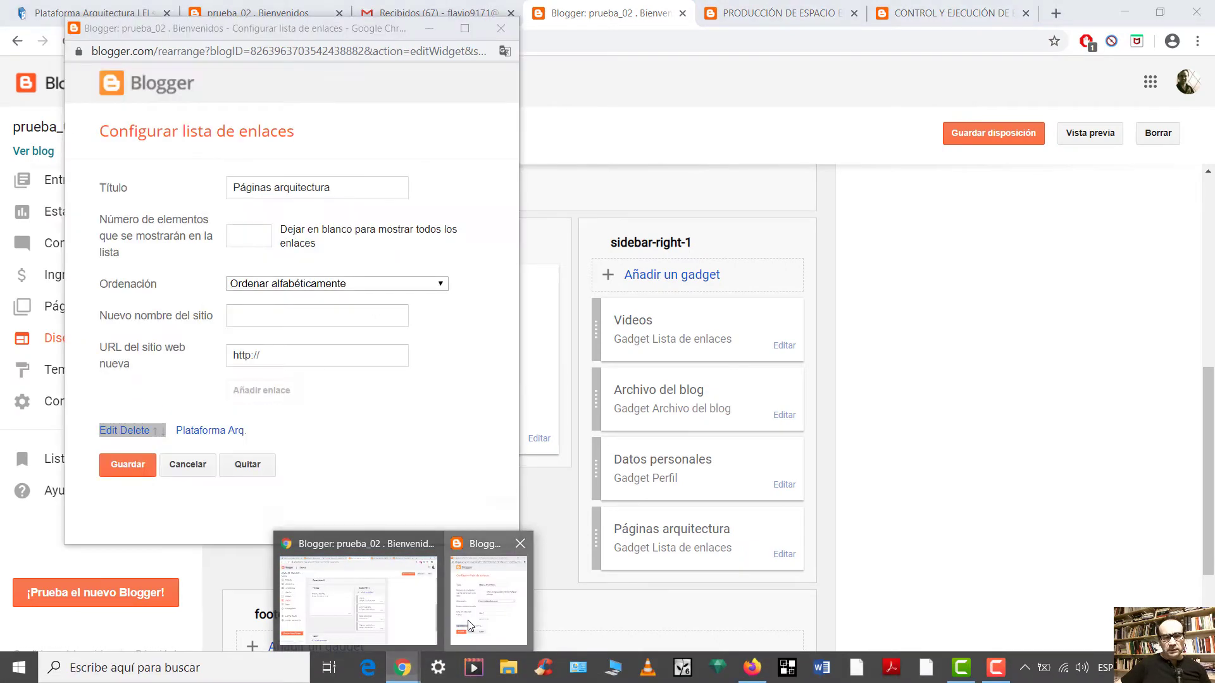
click(467, 621)
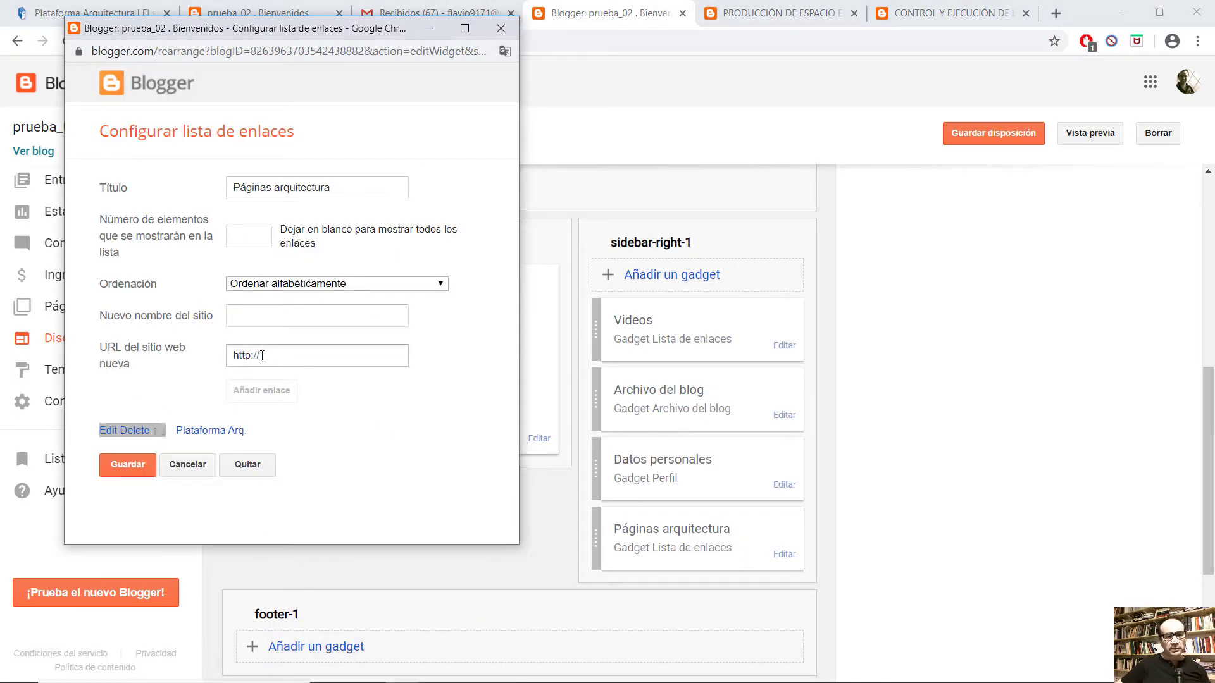
drag(279, 354, 212, 367)
key(ctrl+v)
Step: Name the new site PRODUCCIÓN, add it as a link and save the Páginas arquitectura gadget
click(271, 311)
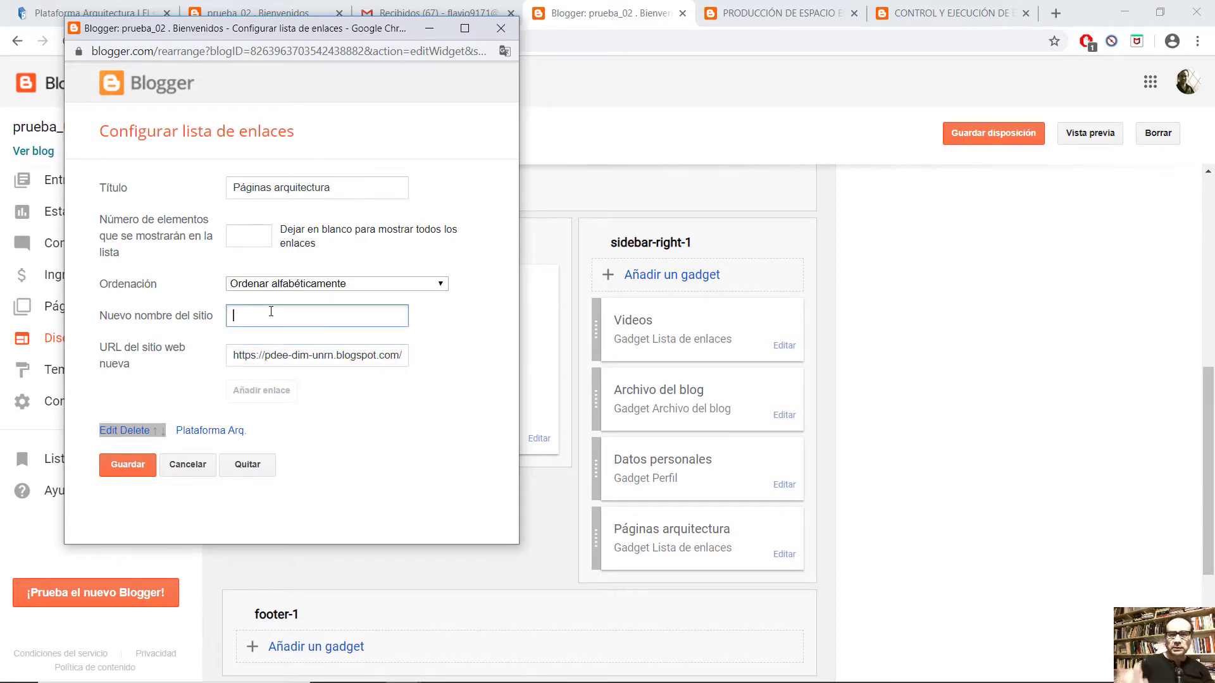
text(pRODUCCIÓN)
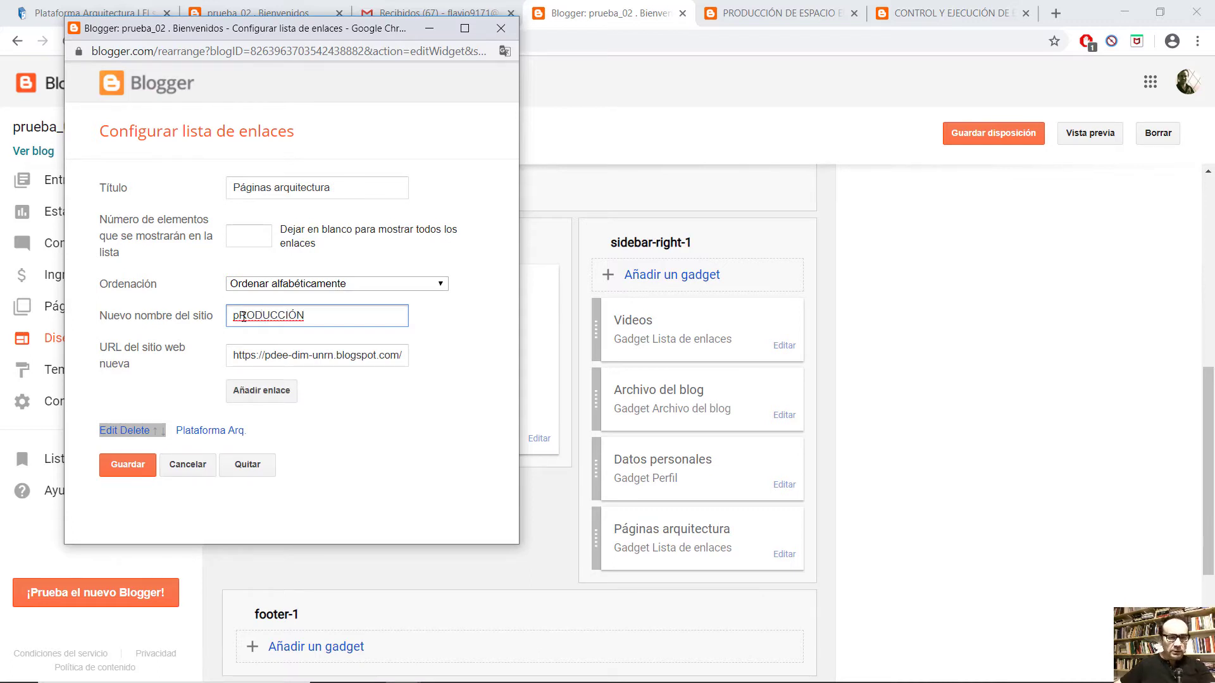
key(BackSpace)
text(P)
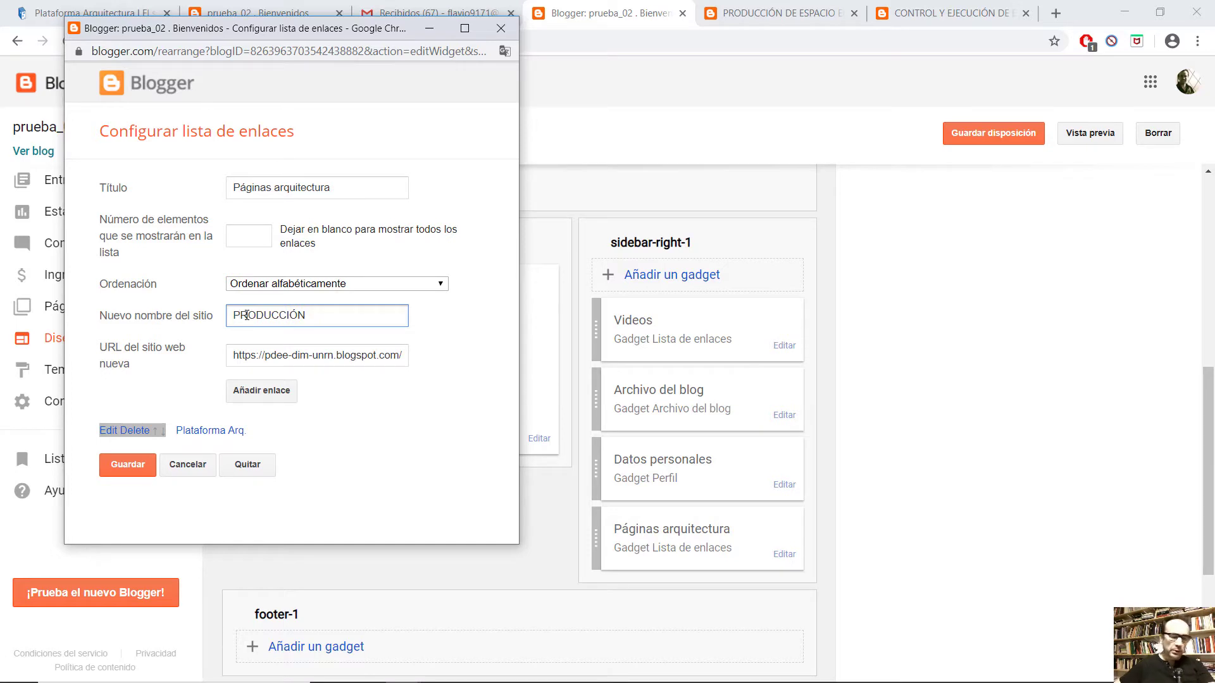
click(247, 396)
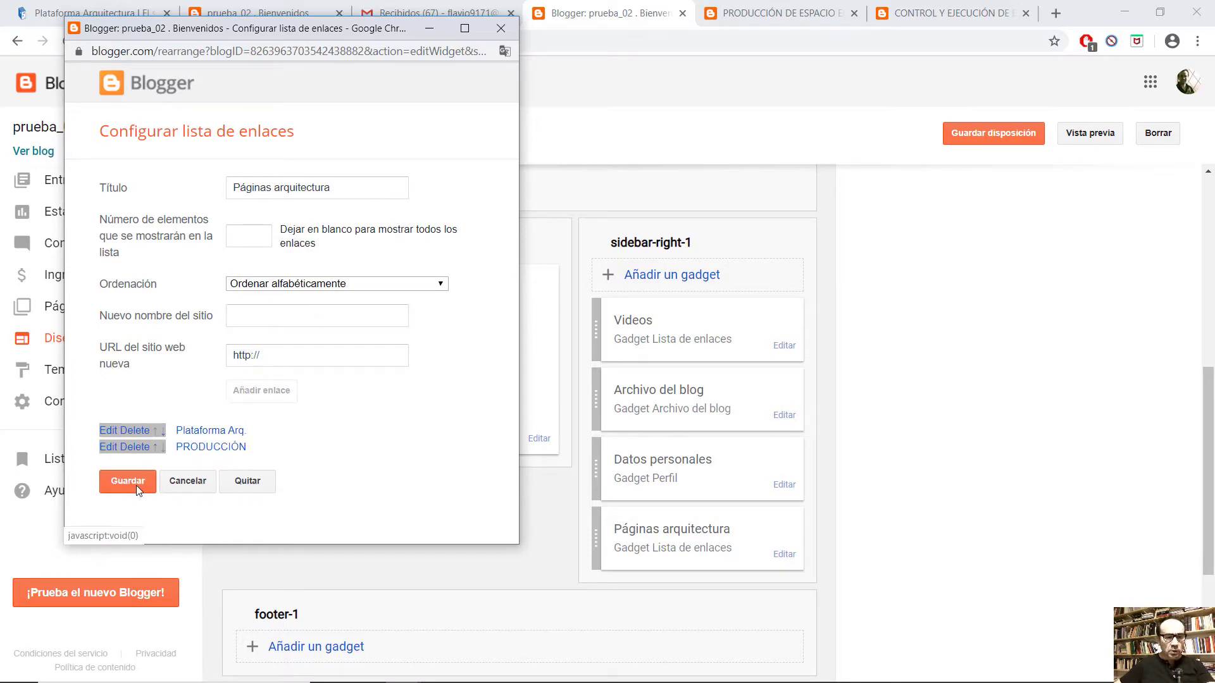
click(127, 481)
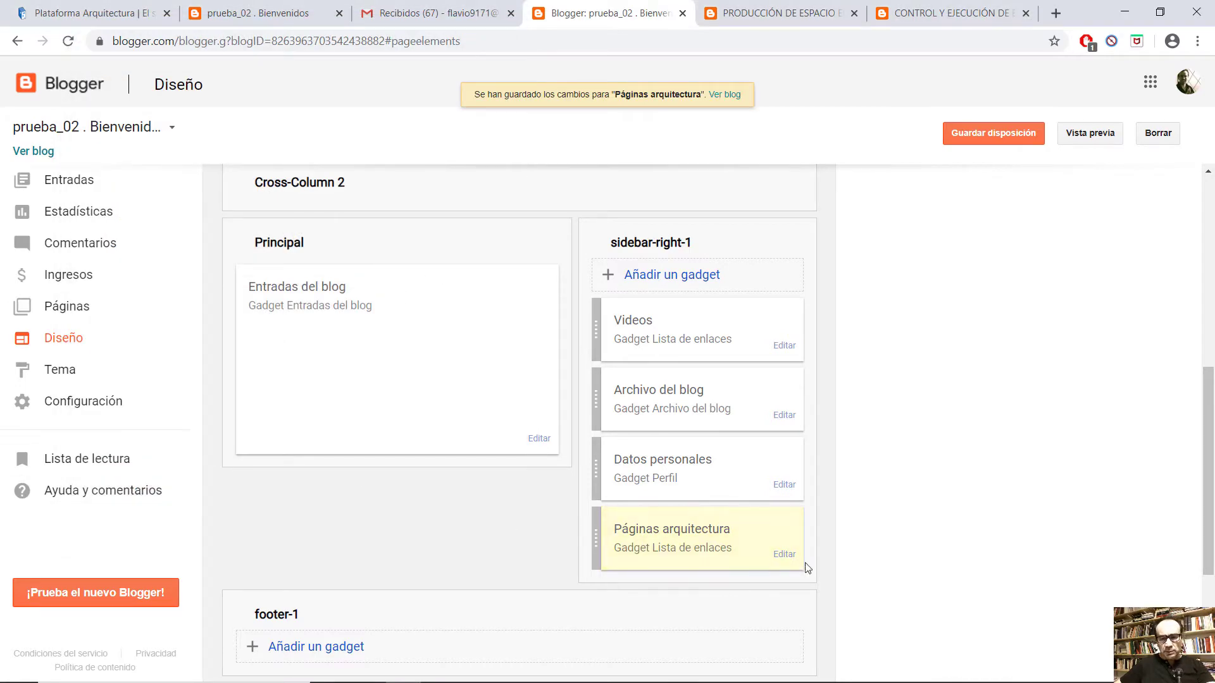
Step: Copy the web address of the Control y Ejecución de Equipamiento blog and return to the layout page
click(916, 16)
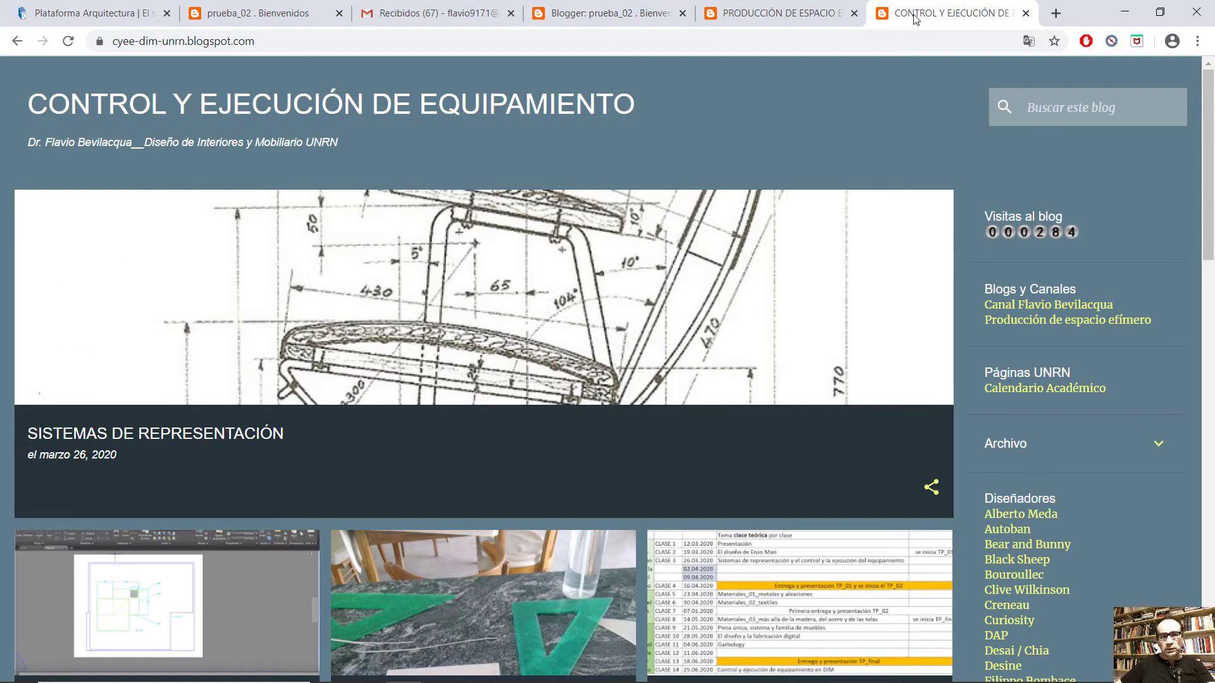
click(194, 41)
right_click(194, 42)
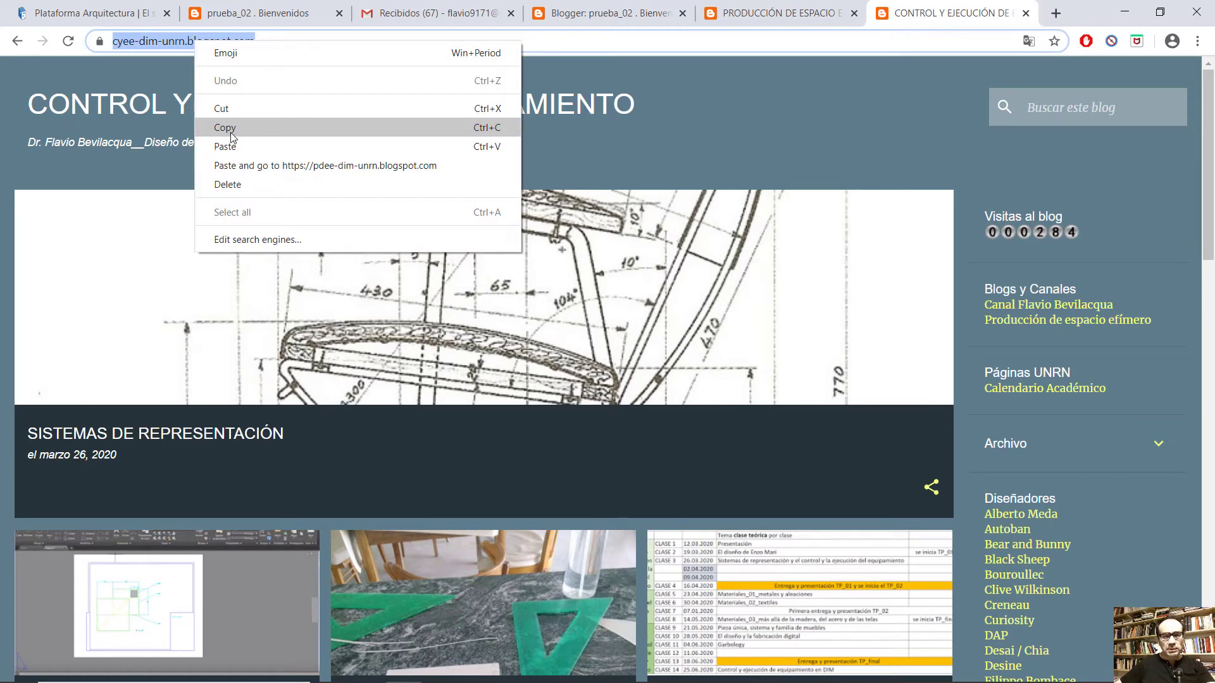
click(231, 130)
click(593, 19)
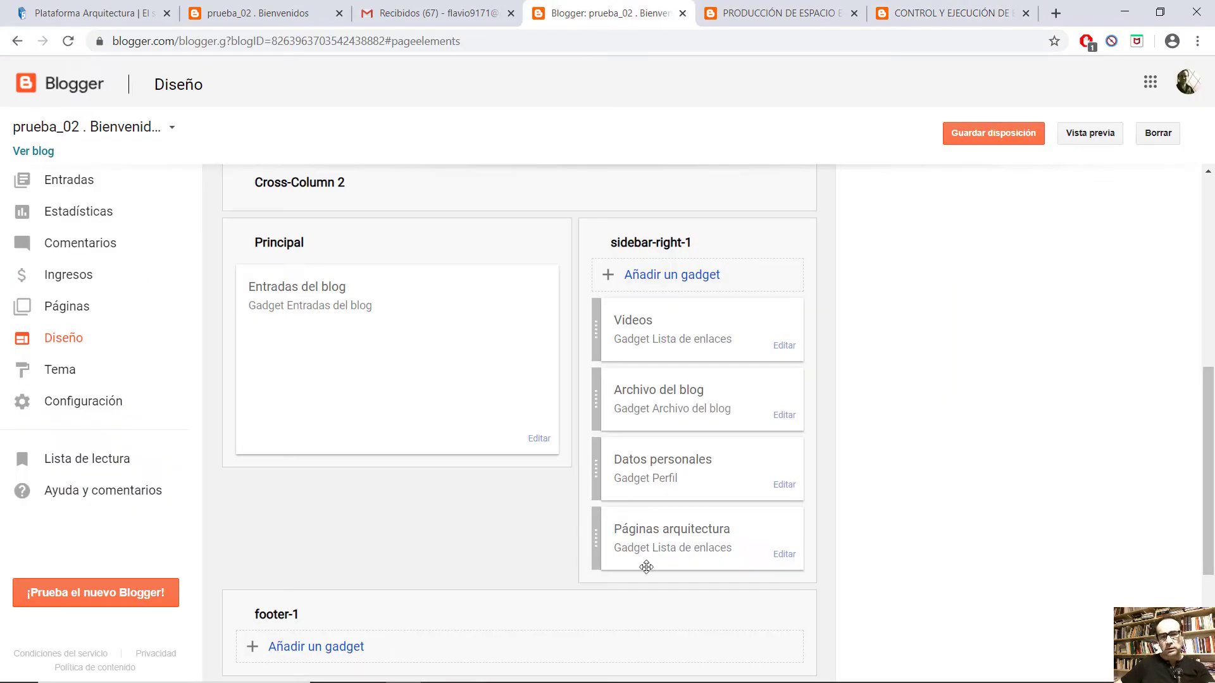
Step: Reopen the Páginas arquitectura link list for editing and enter PROD. as the new site name
click(787, 557)
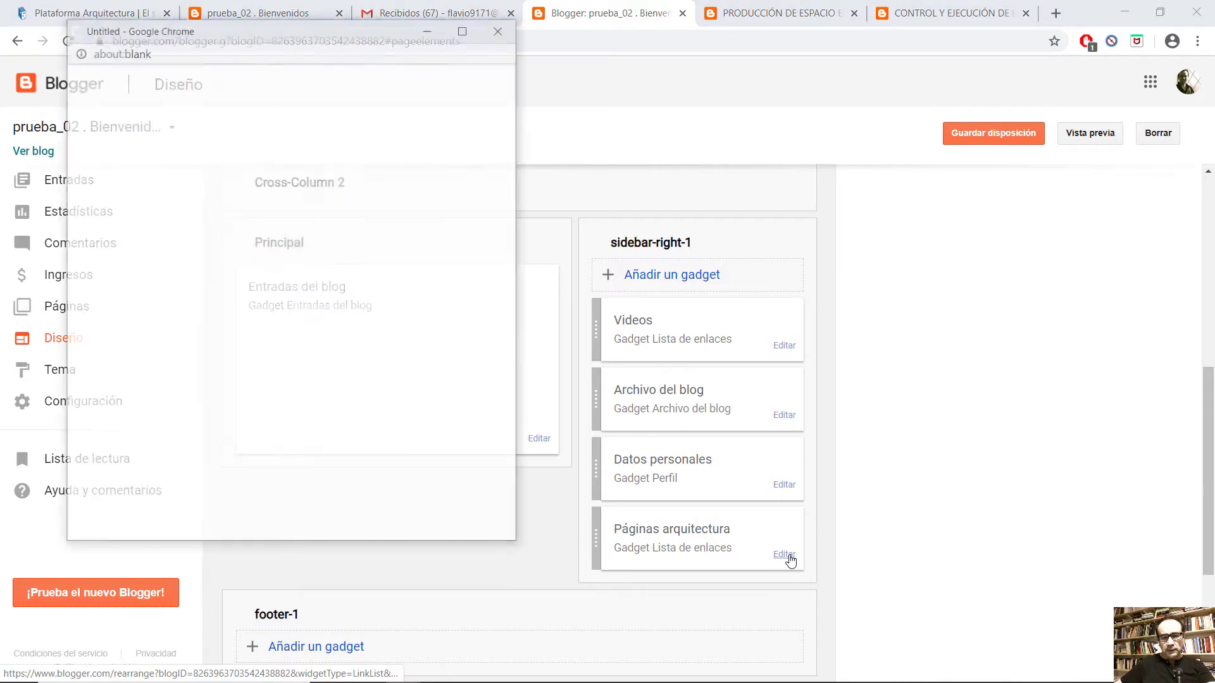
click(279, 315)
text(pROD.)
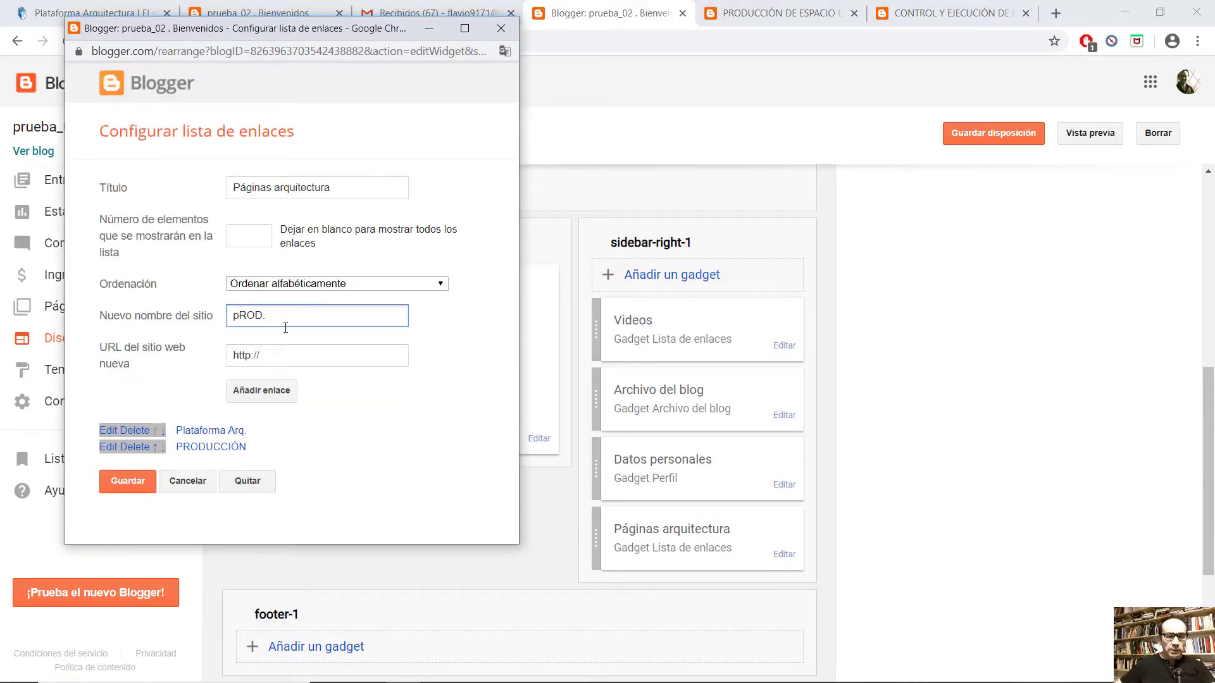
double_click(279, 315)
text(PROD)
drag(272, 358, 223, 362)
key(ctrl+v)
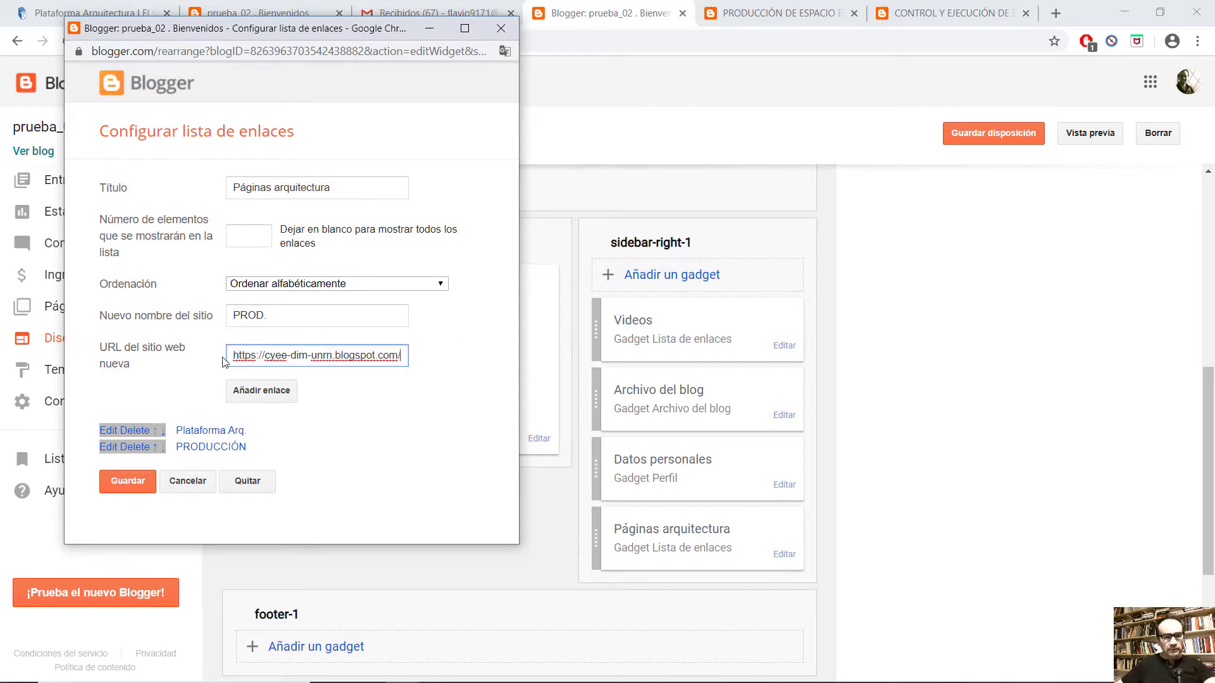
click(273, 391)
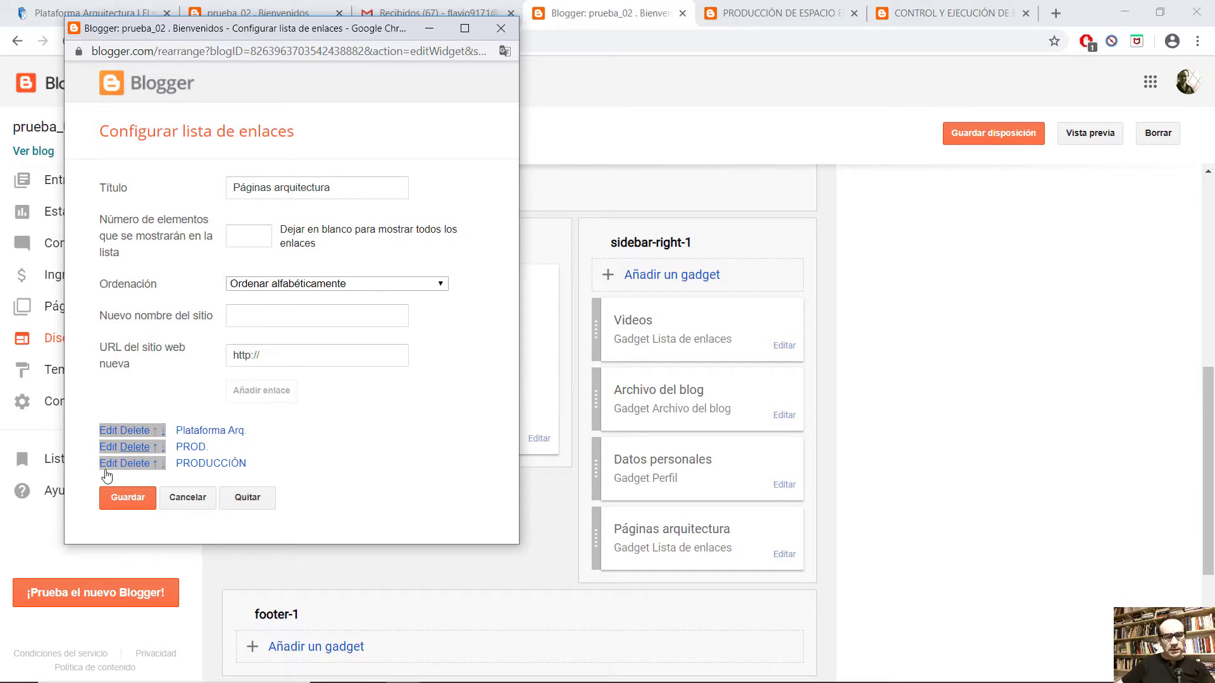
click(123, 497)
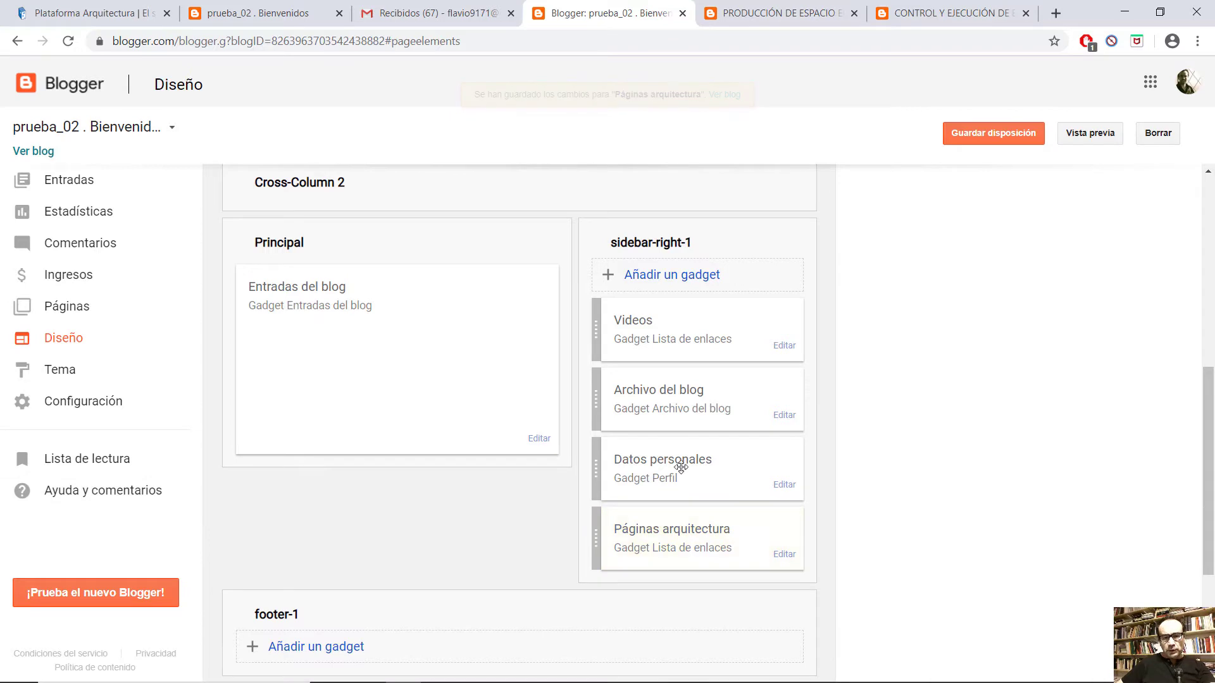
Step: Remove the Datos personales profile gadget from the right sidebar and confirm the deletion
click(785, 485)
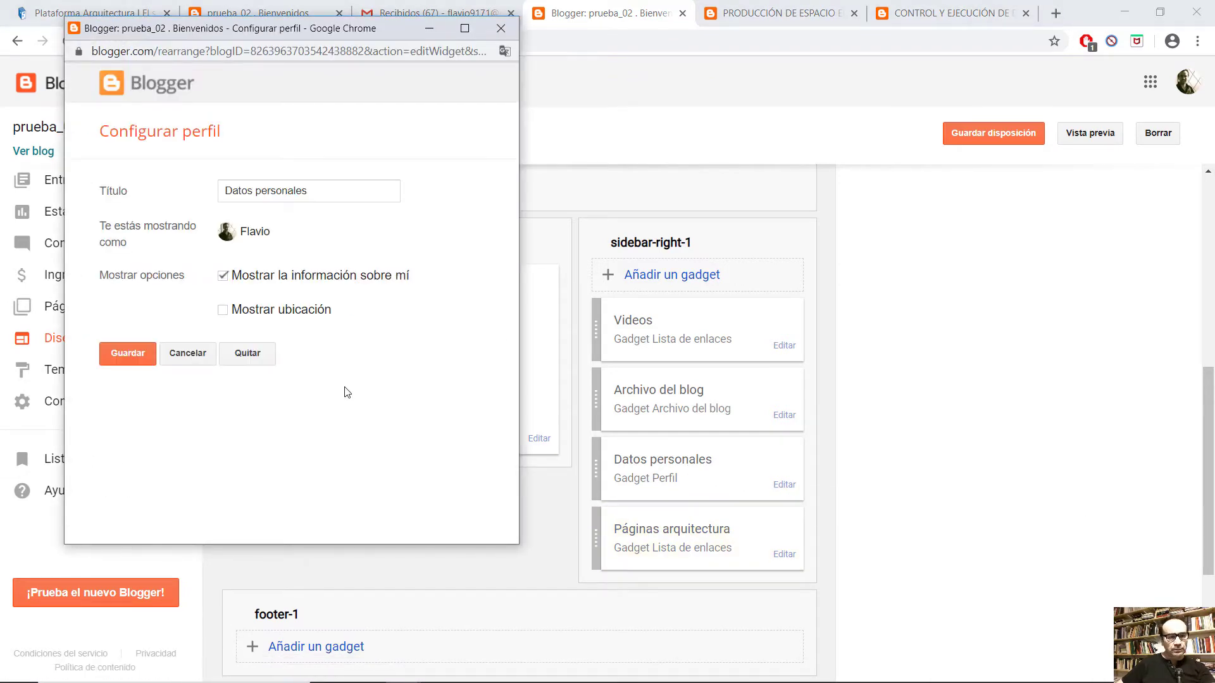
click(256, 354)
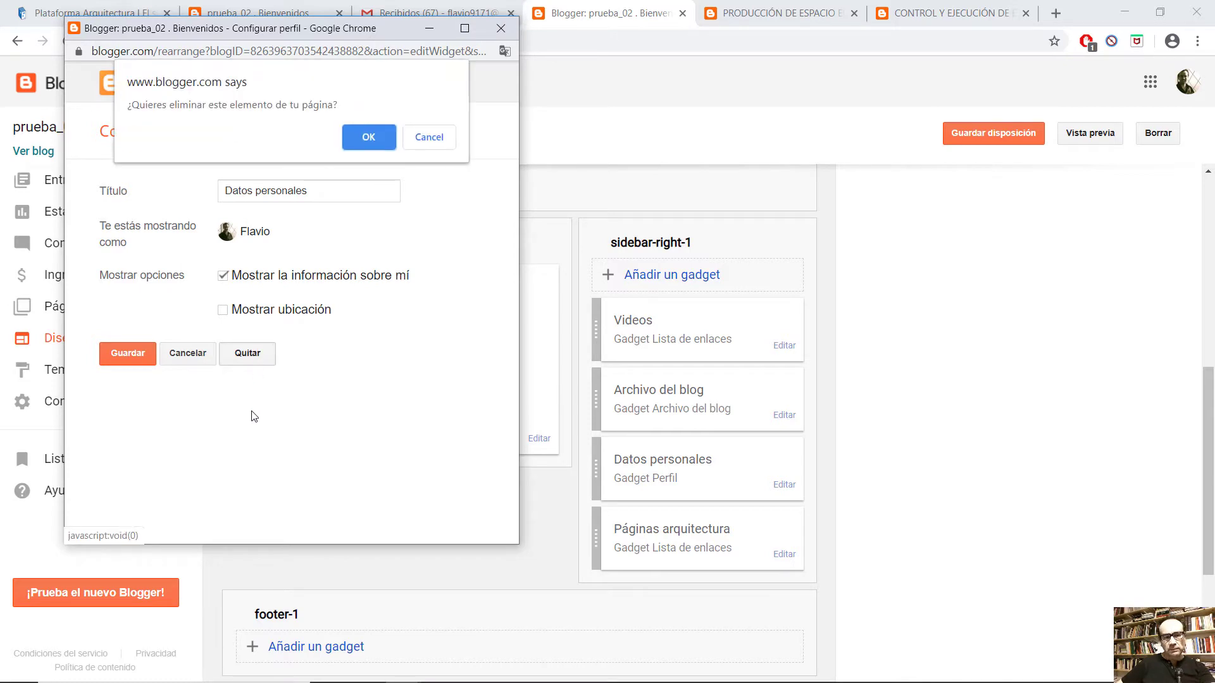
click(385, 141)
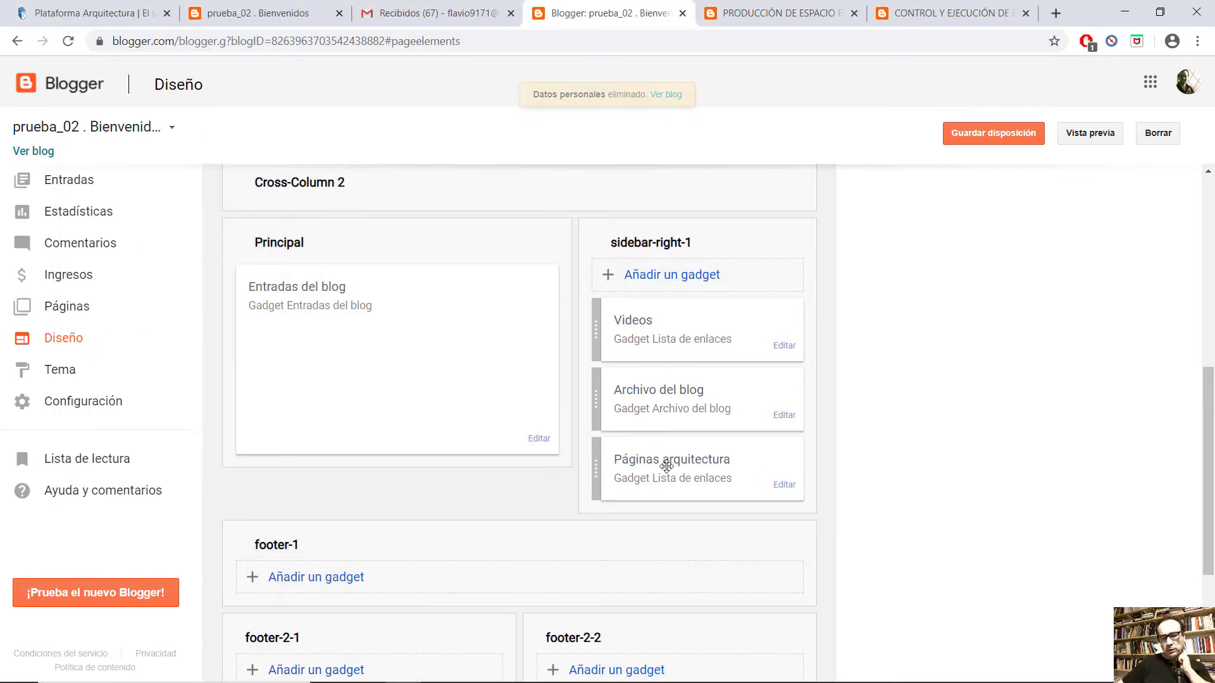
Step: Review the attribution settings of the Reconocimiento gadget in the page footer and save them
scroll(478, 468, down, 4)
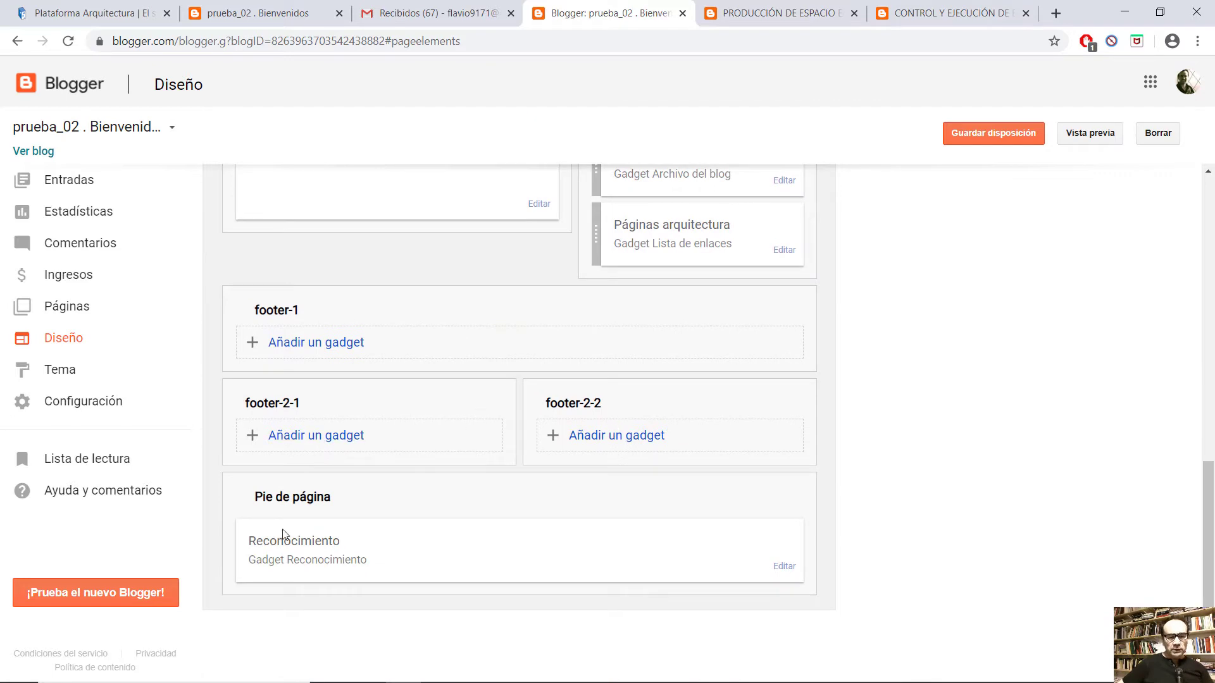
click(783, 567)
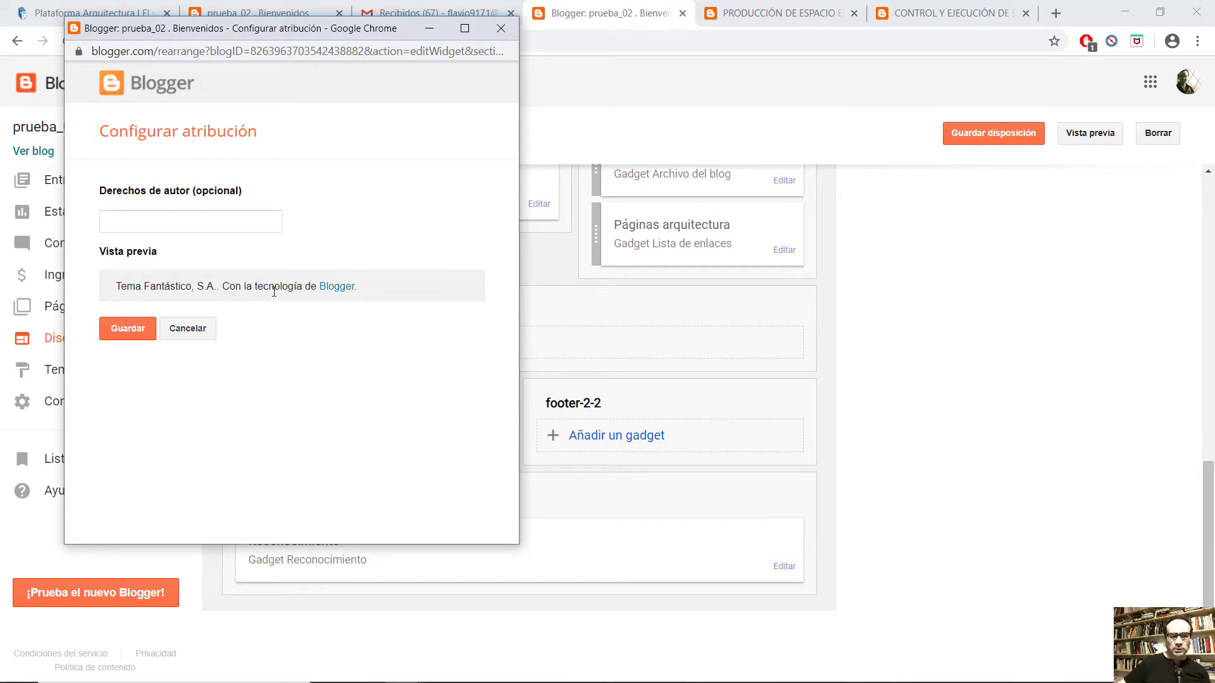
click(132, 328)
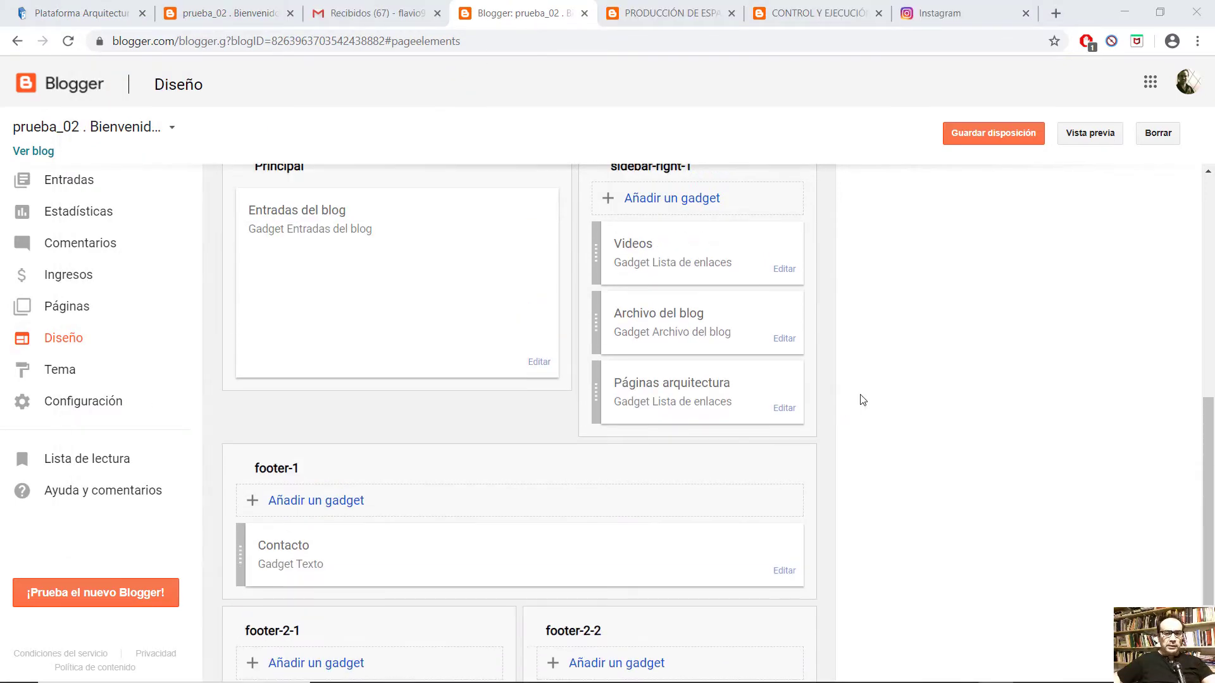
Step: Rename the PRODUCCIÓN link in the Páginas arquitectura gadget to Control, save the gadget and check the blog preview down to its footer
scroll(863, 399, up, 1)
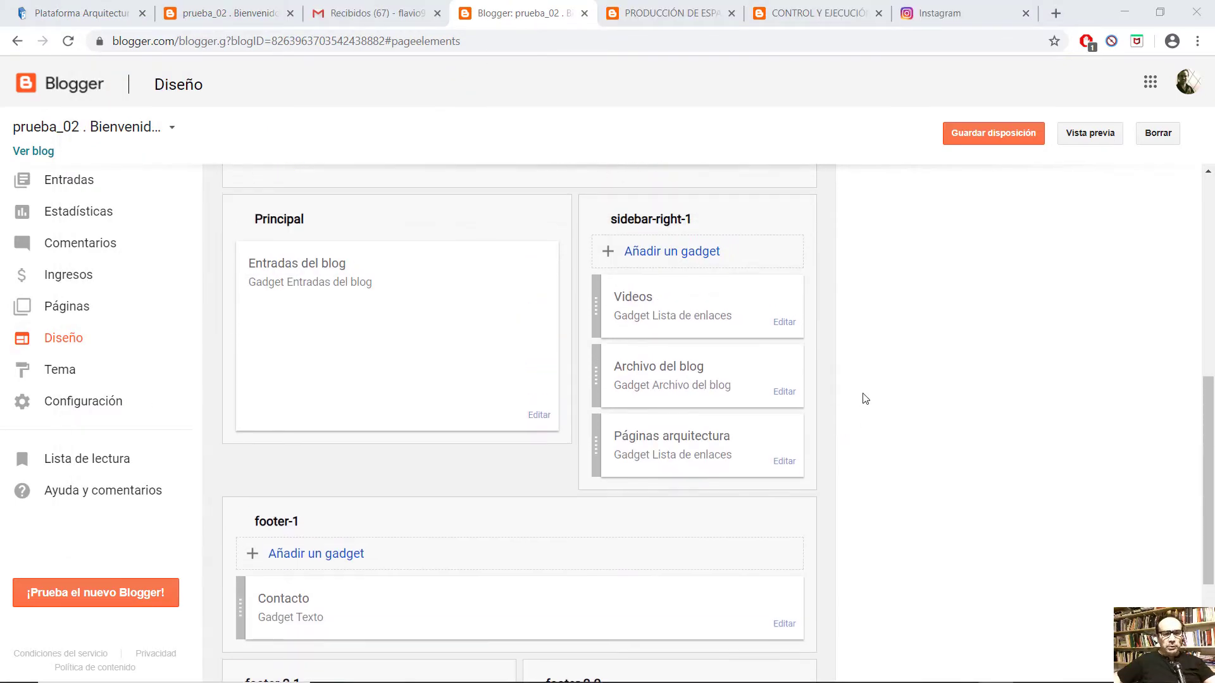
click(785, 461)
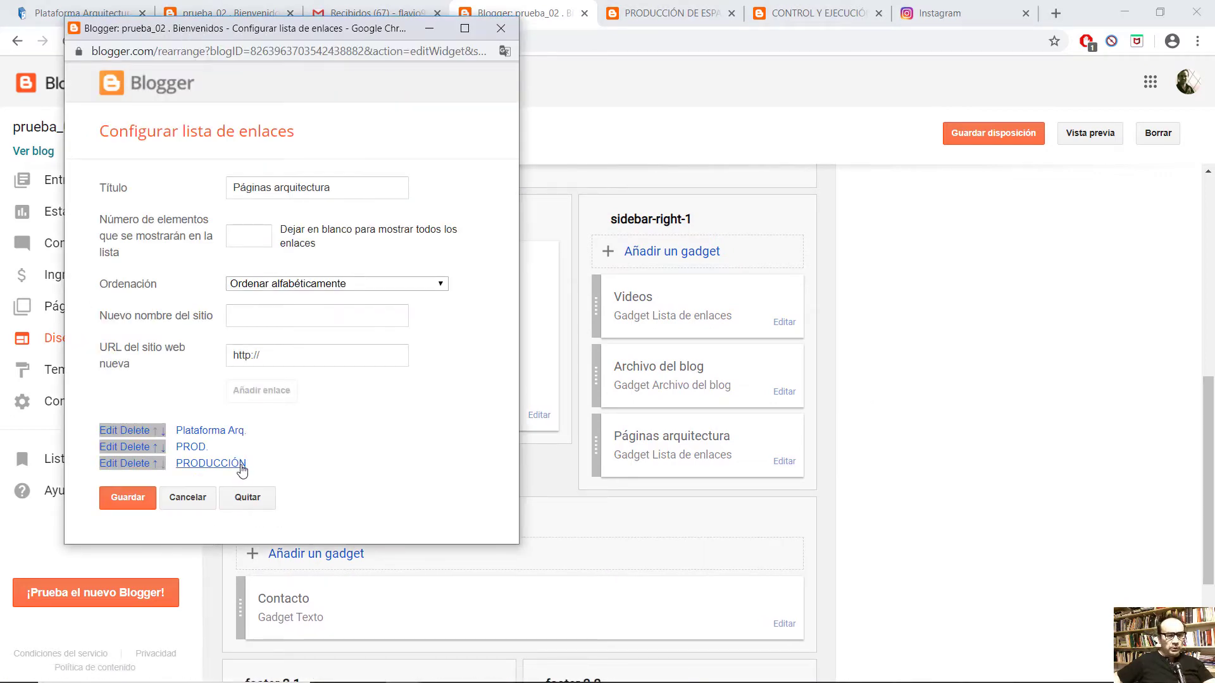
click(108, 465)
click(283, 470)
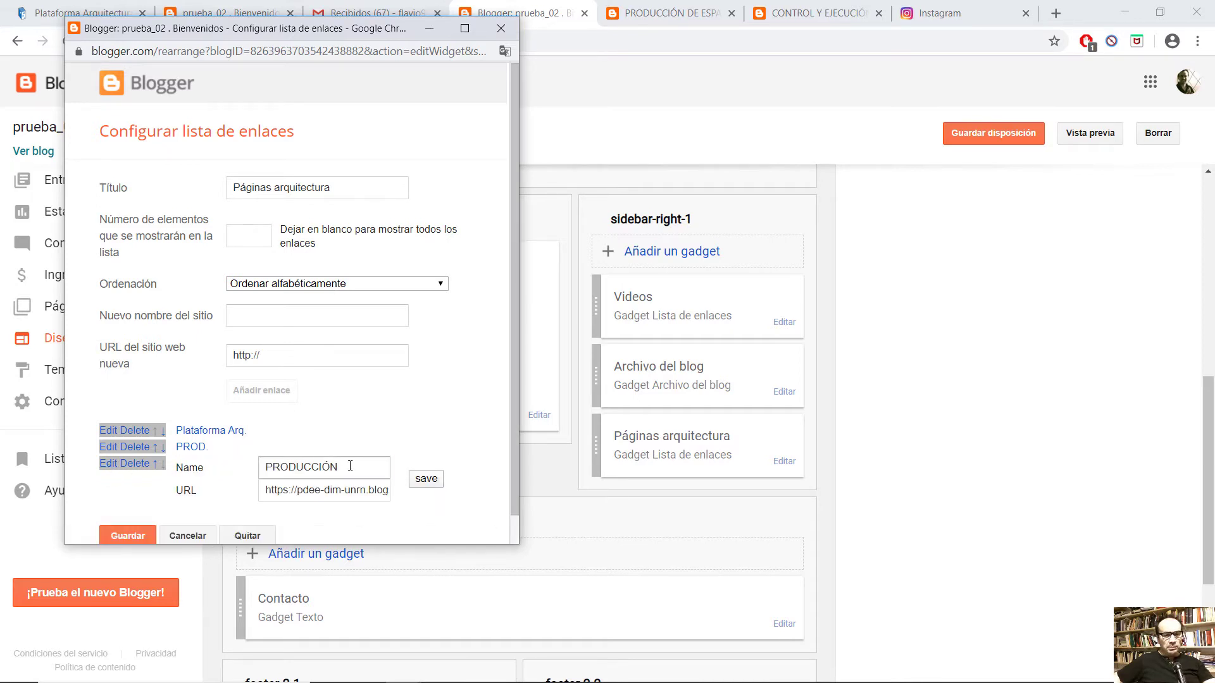
drag(352, 467, 224, 474)
text(C)
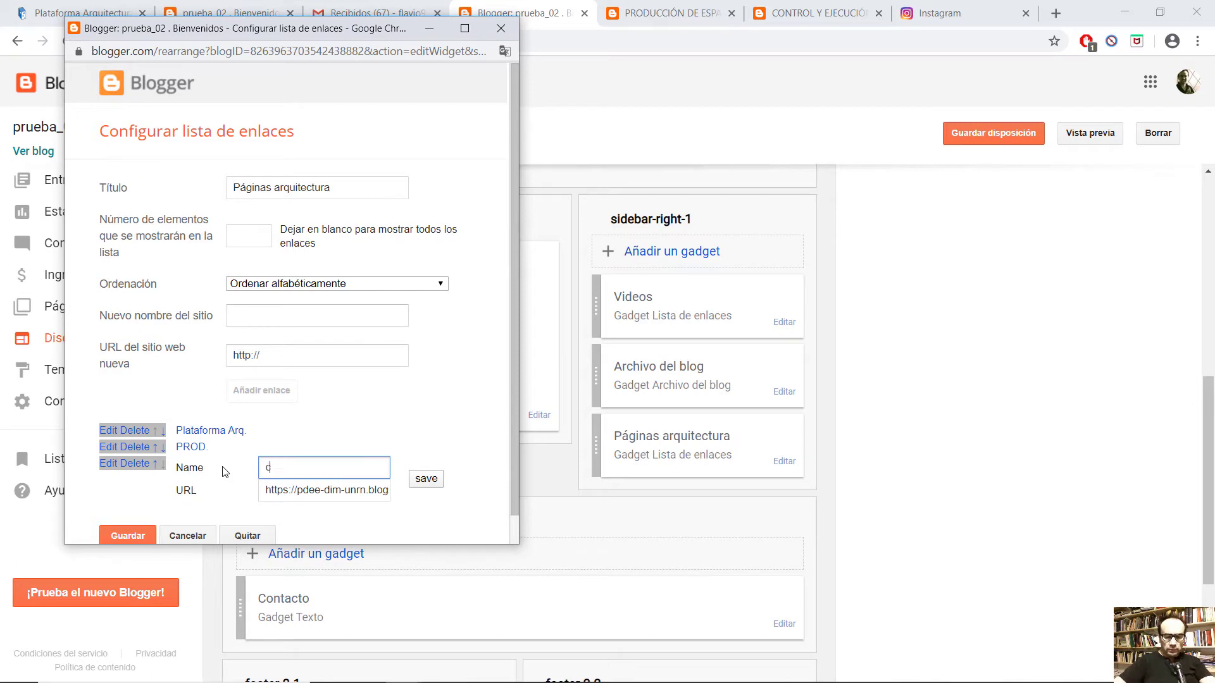
text(Control)
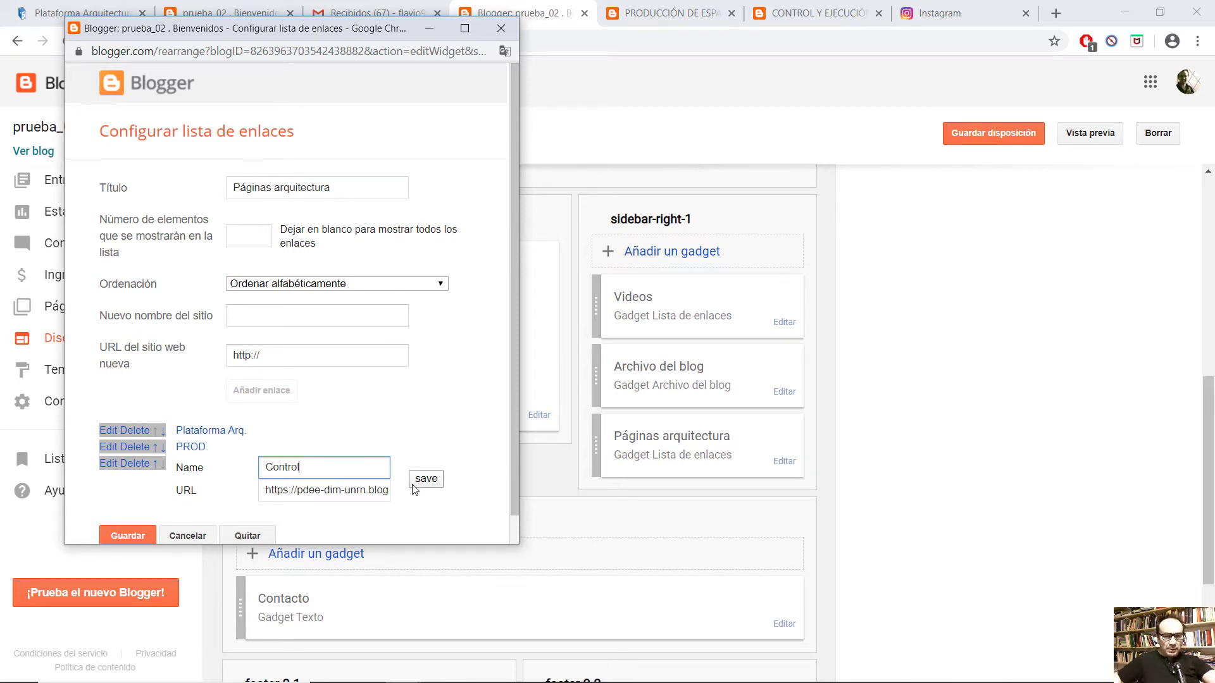
click(422, 480)
click(115, 499)
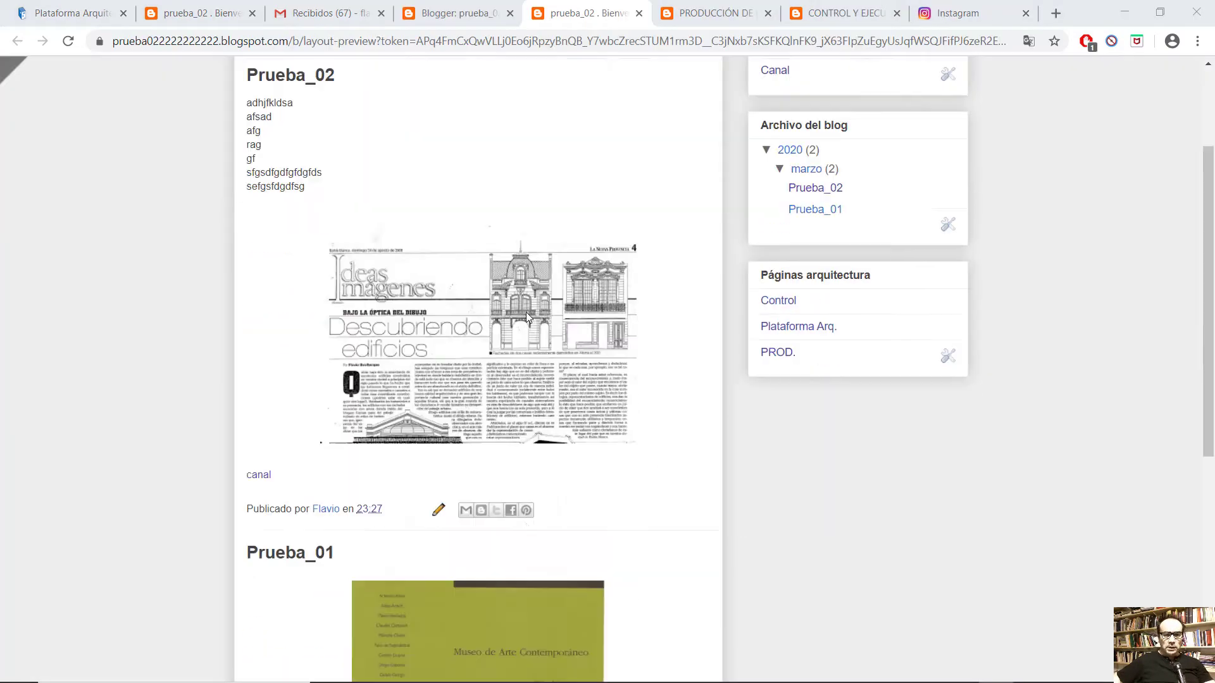
scroll(525, 288, down, 7)
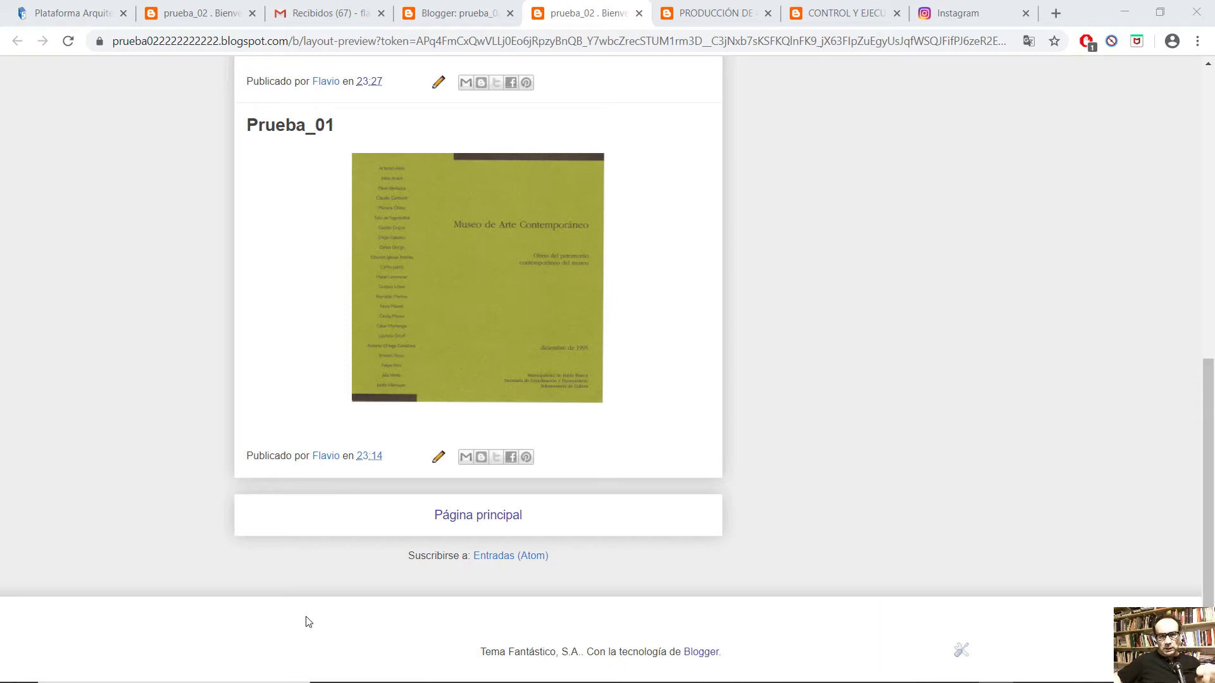
click(640, 13)
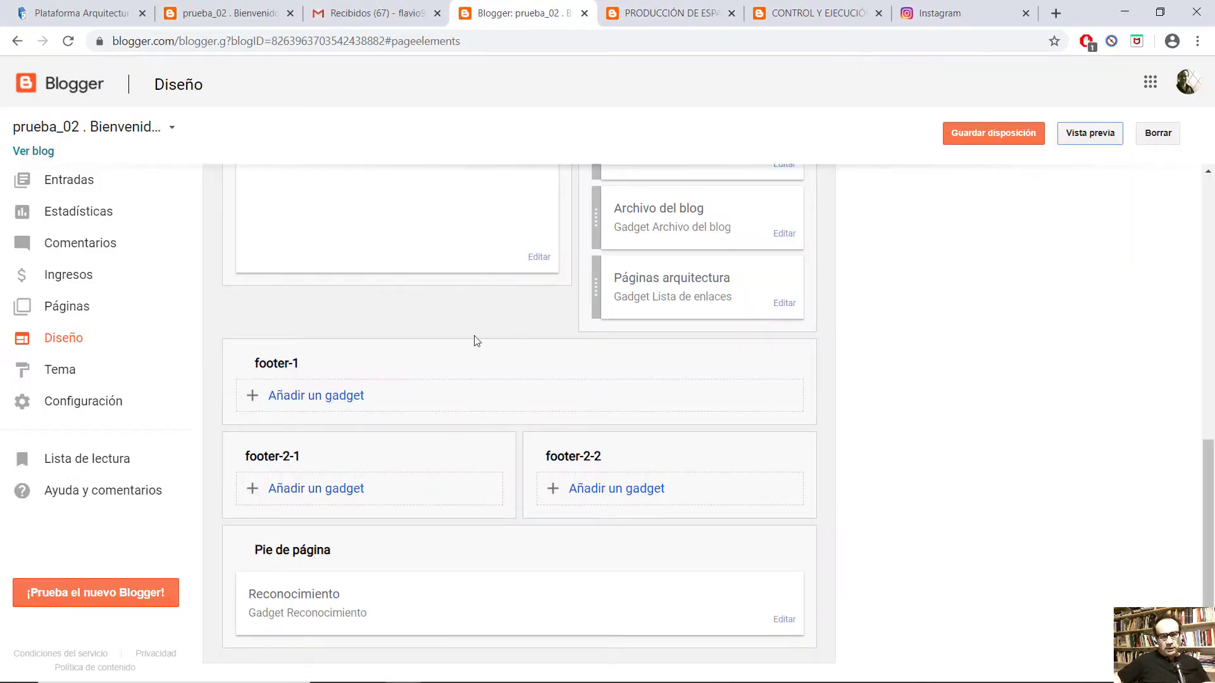
Step: Add a Texto gadget to footer-1 titled Contactos, with the lines Tel, Mail and Instagram as its content
click(336, 404)
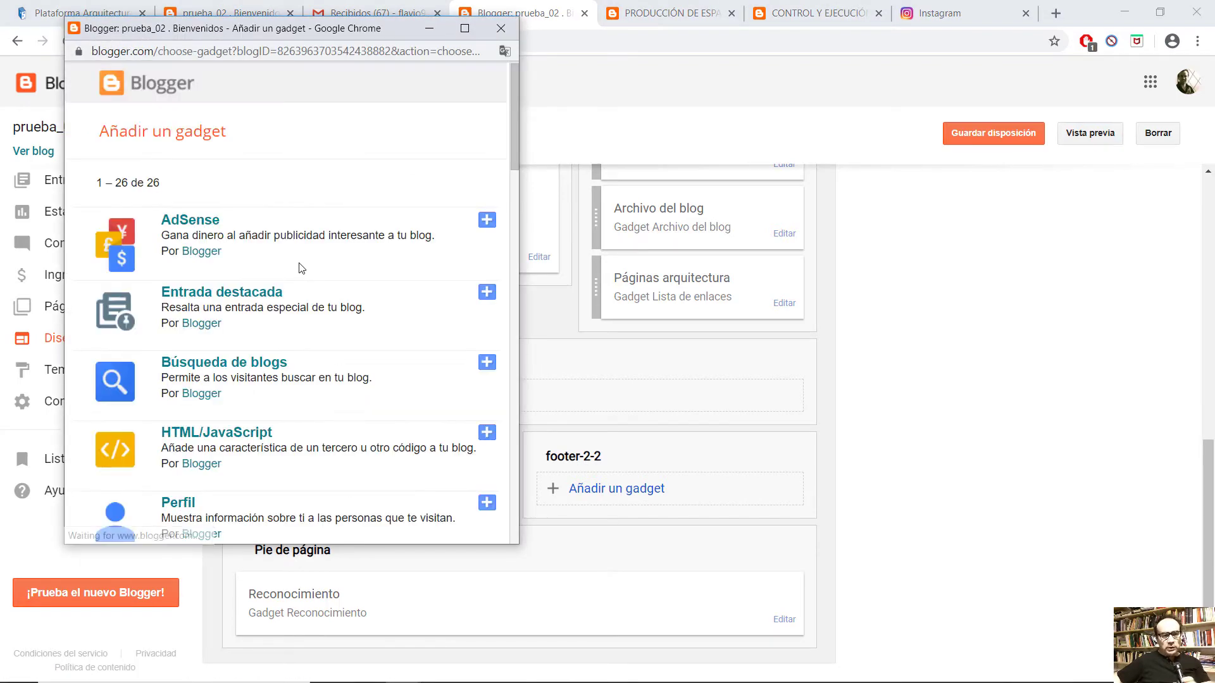
scroll(263, 307, down, 6)
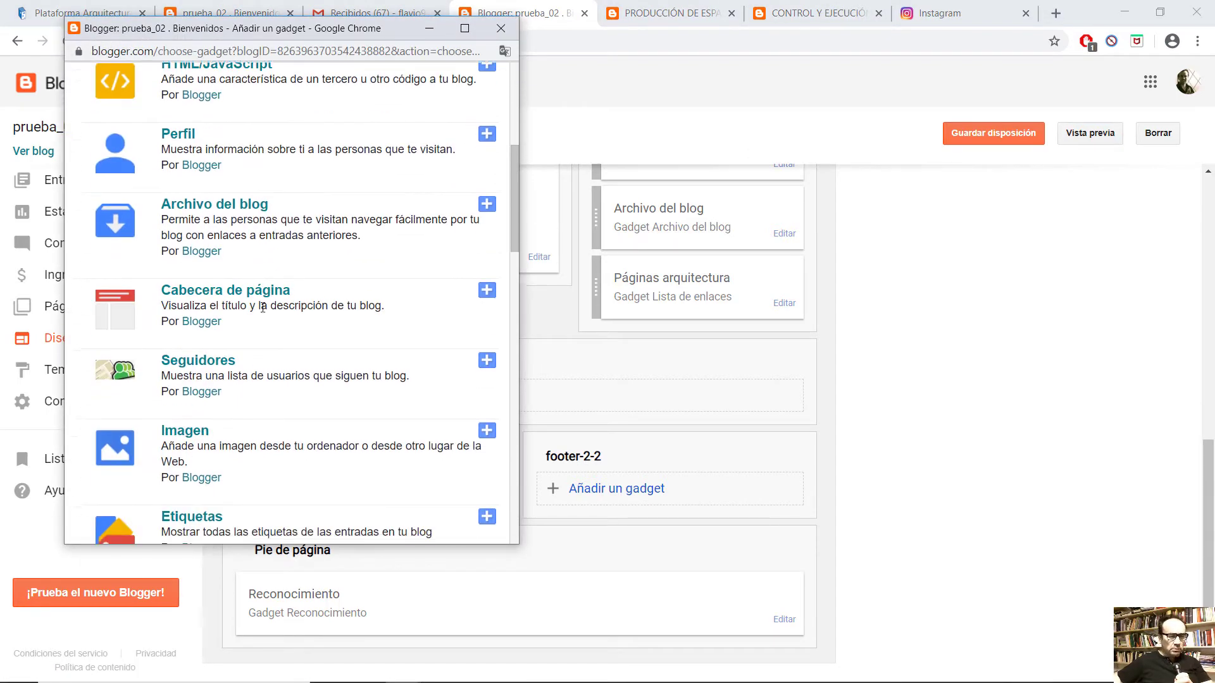
scroll(262, 308, down, 7)
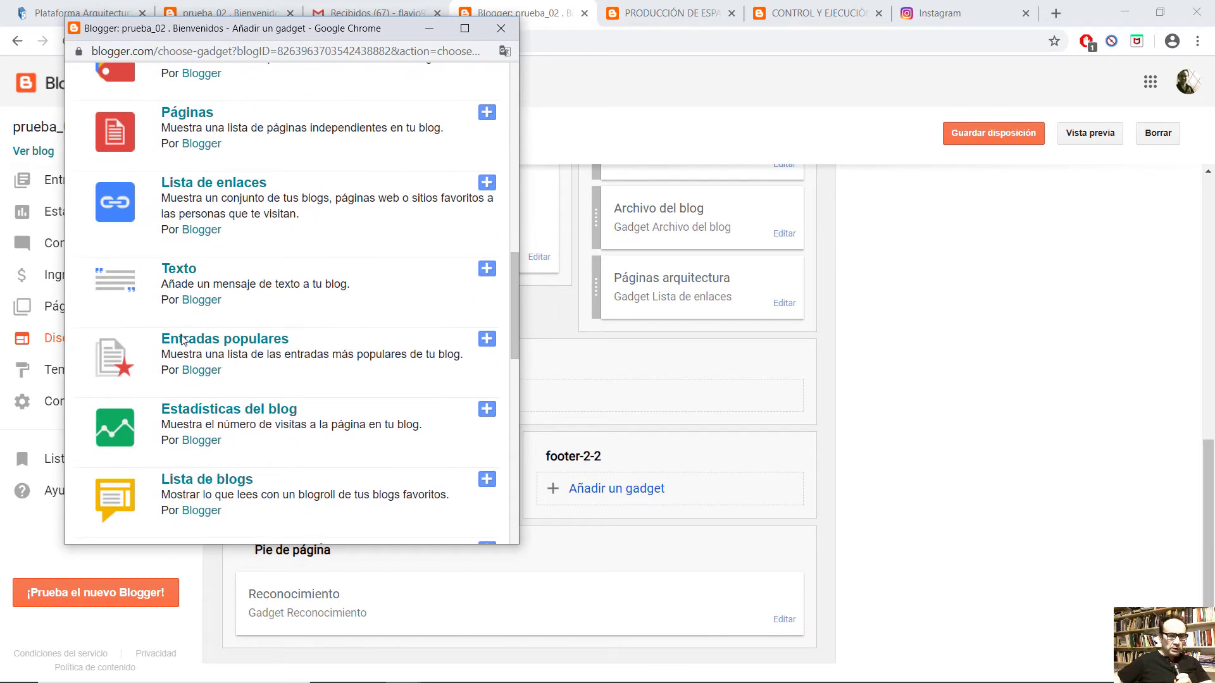
click(185, 271)
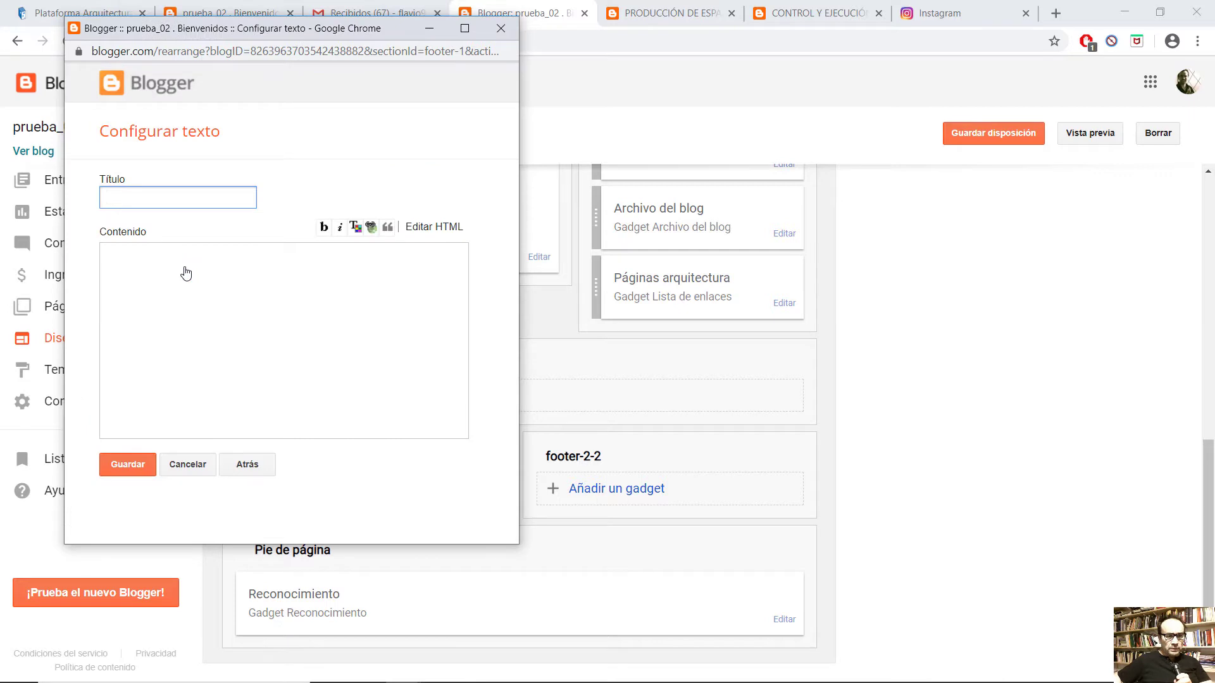
text(Contactos)
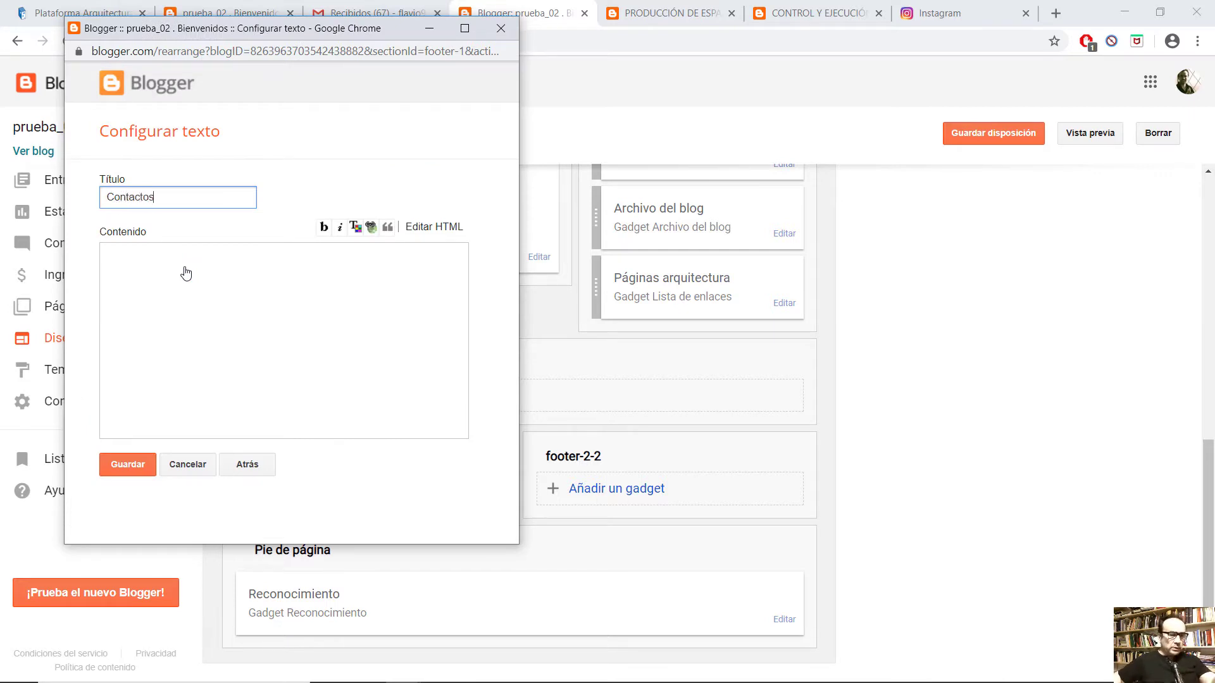
click(185, 273)
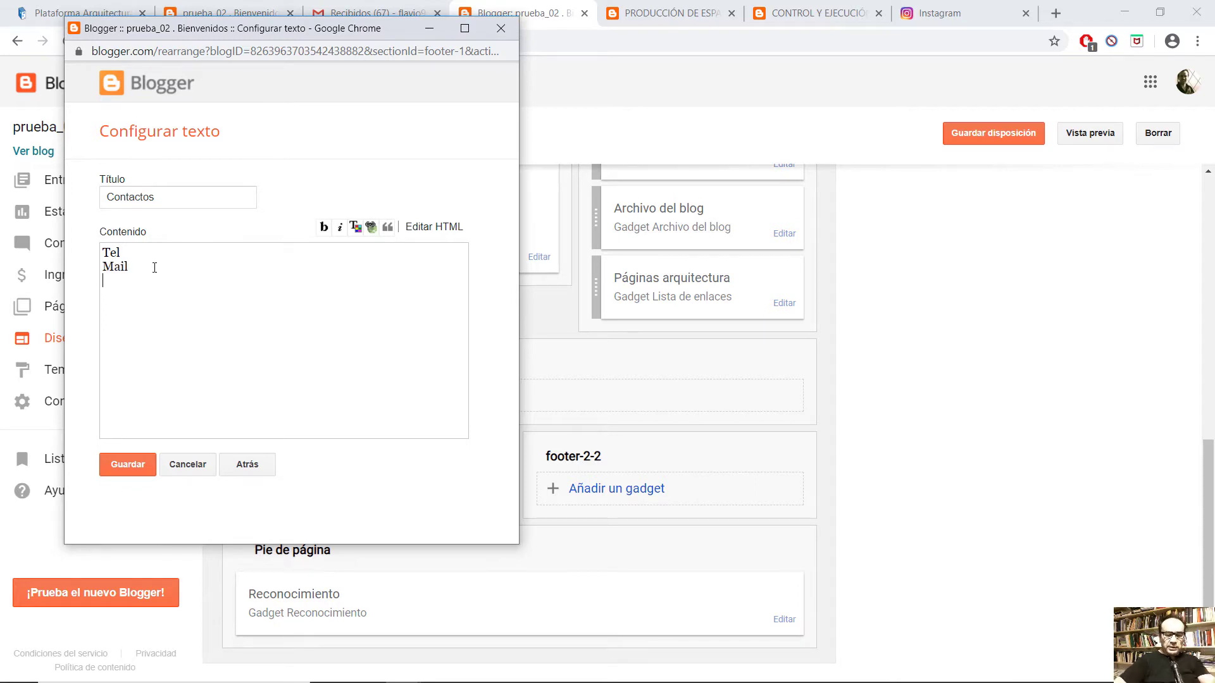
text(gram)
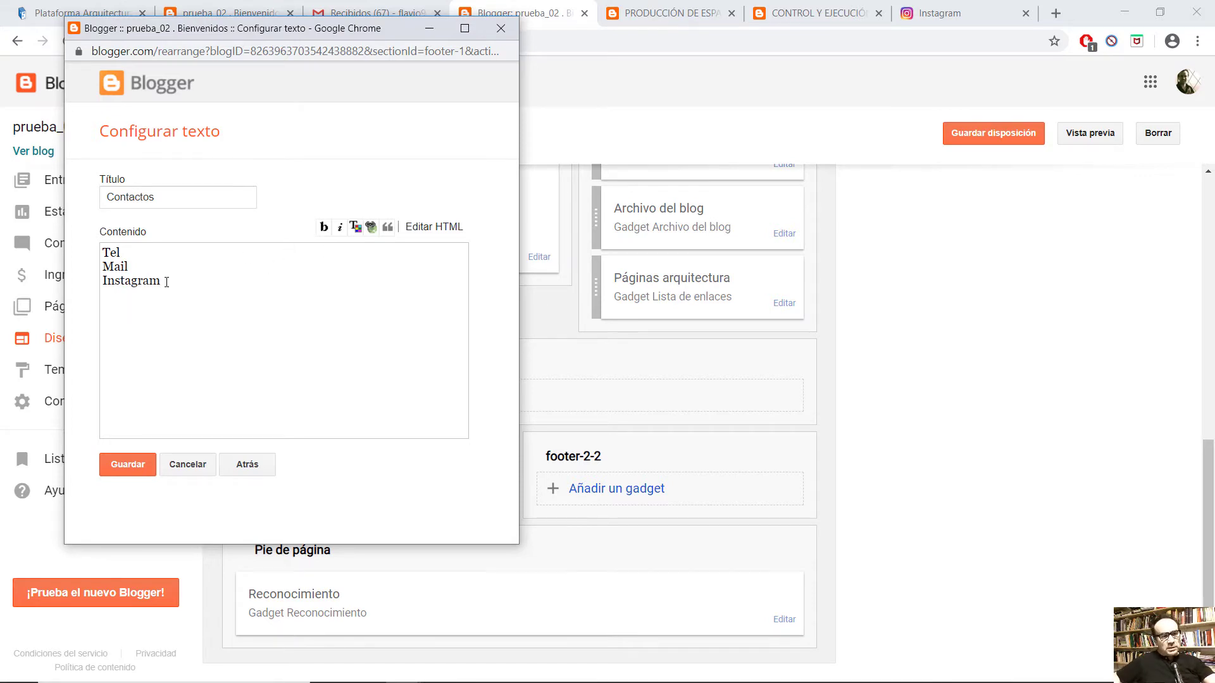
drag(167, 281, 106, 281)
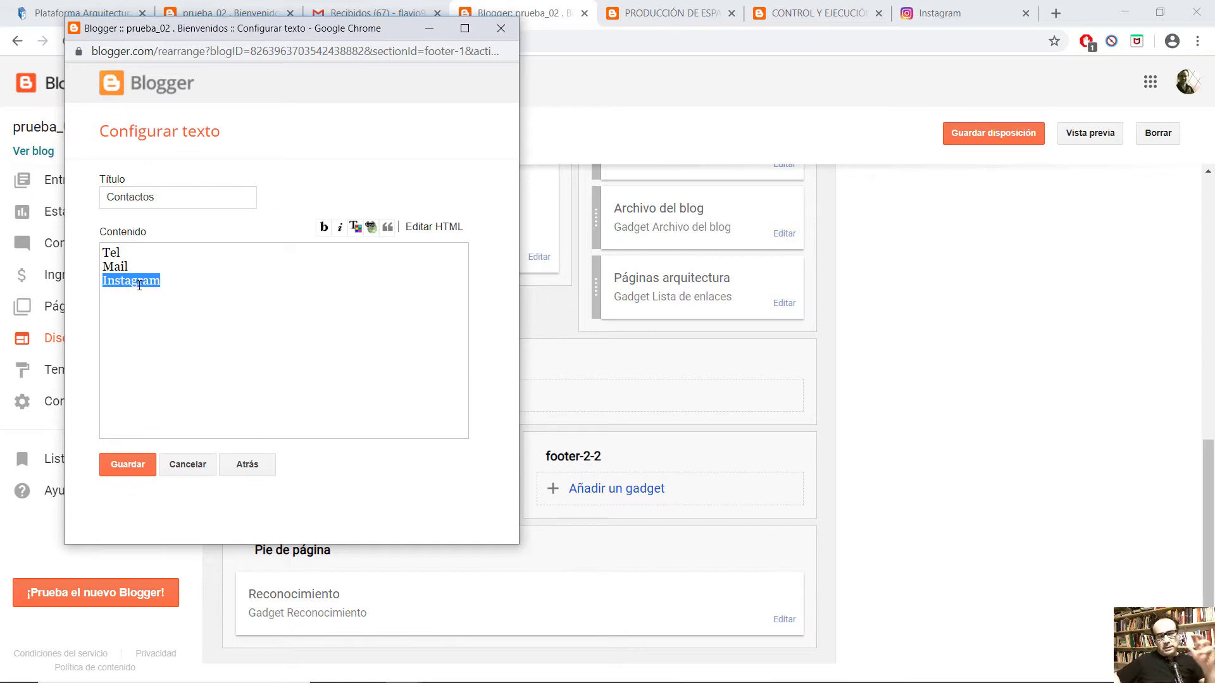
click(371, 228)
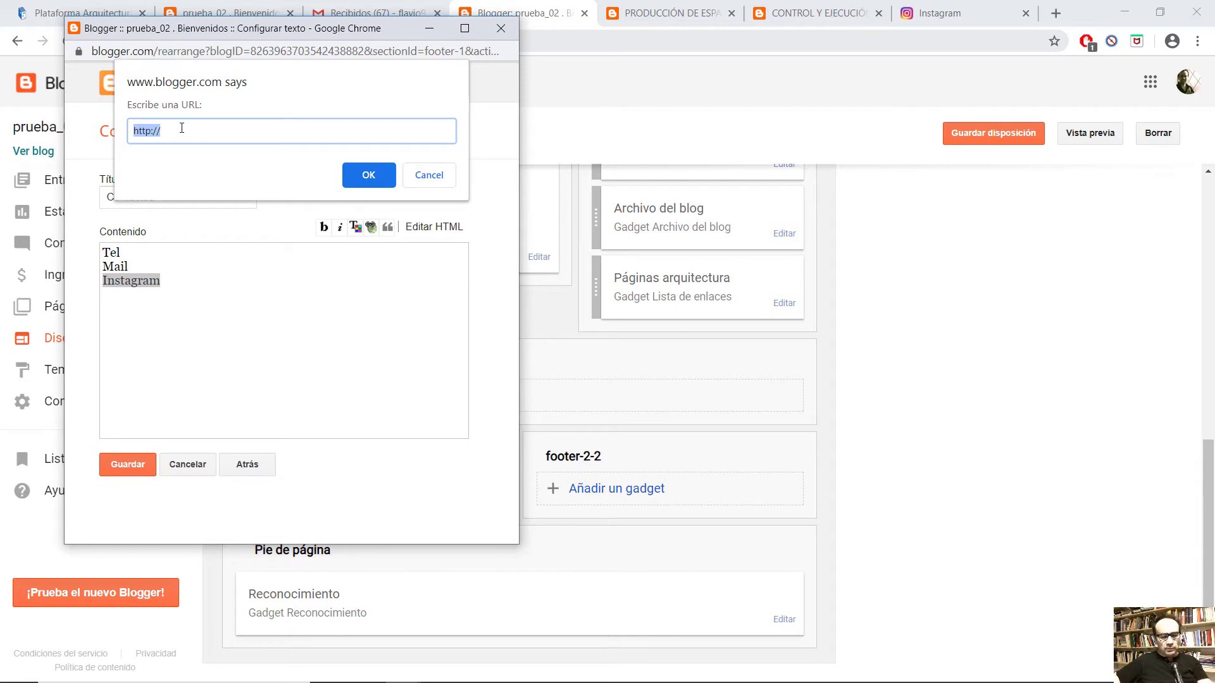
text(https://www.instagram.com/?hl=es-la)
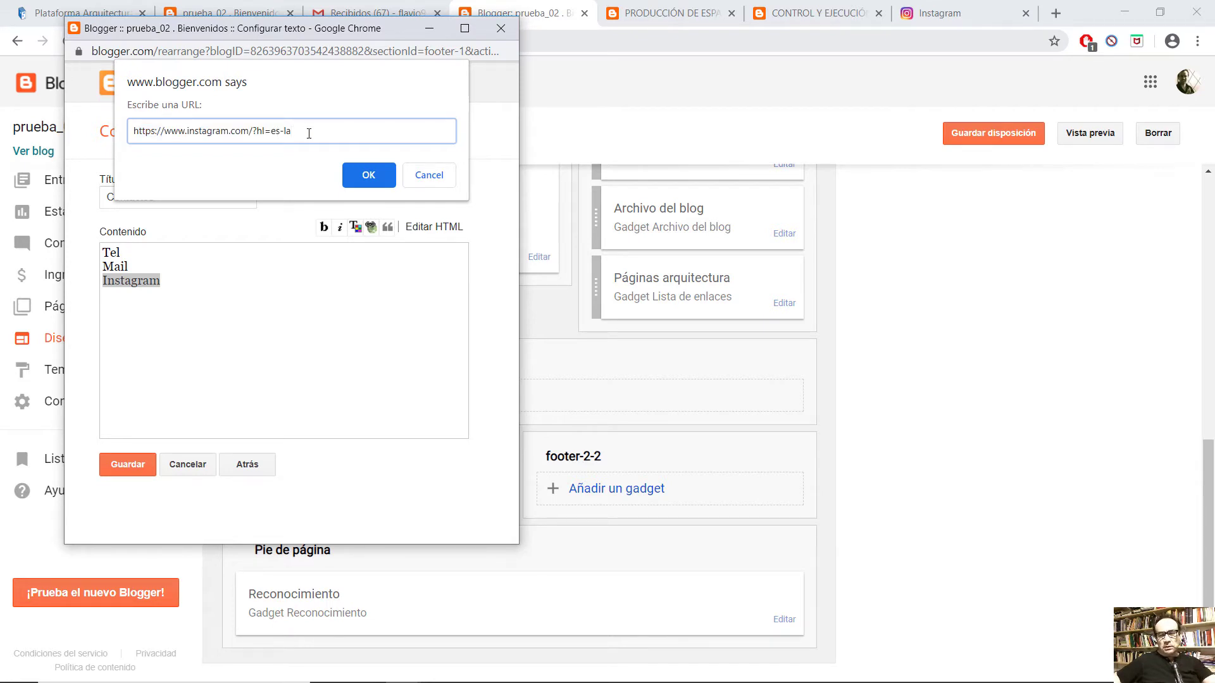
click(366, 176)
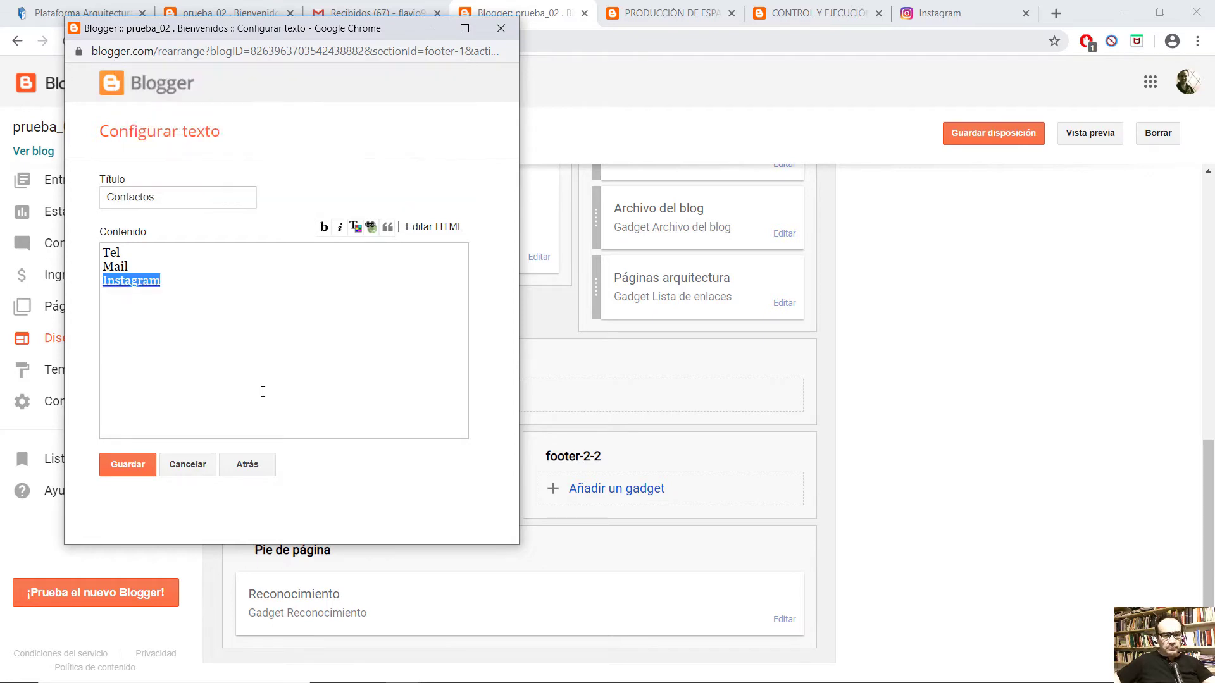
click(134, 460)
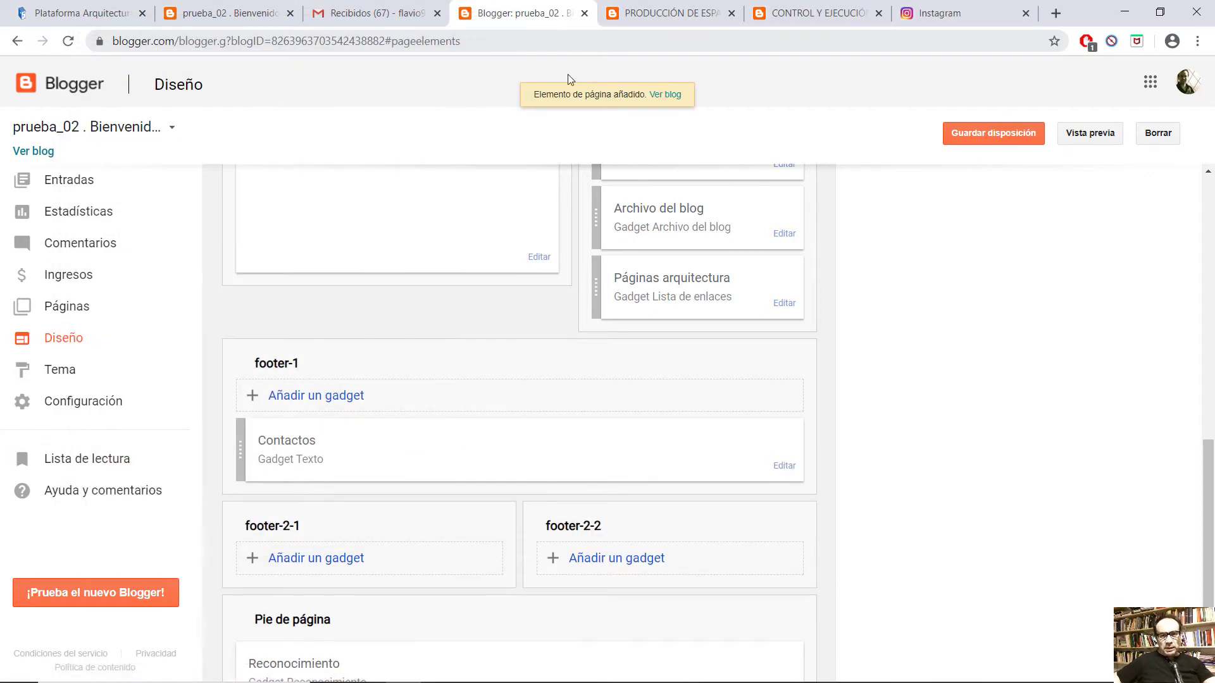
Step: Preview the blog, examine the page down to the Contactos footer, and close the preview
click(1085, 133)
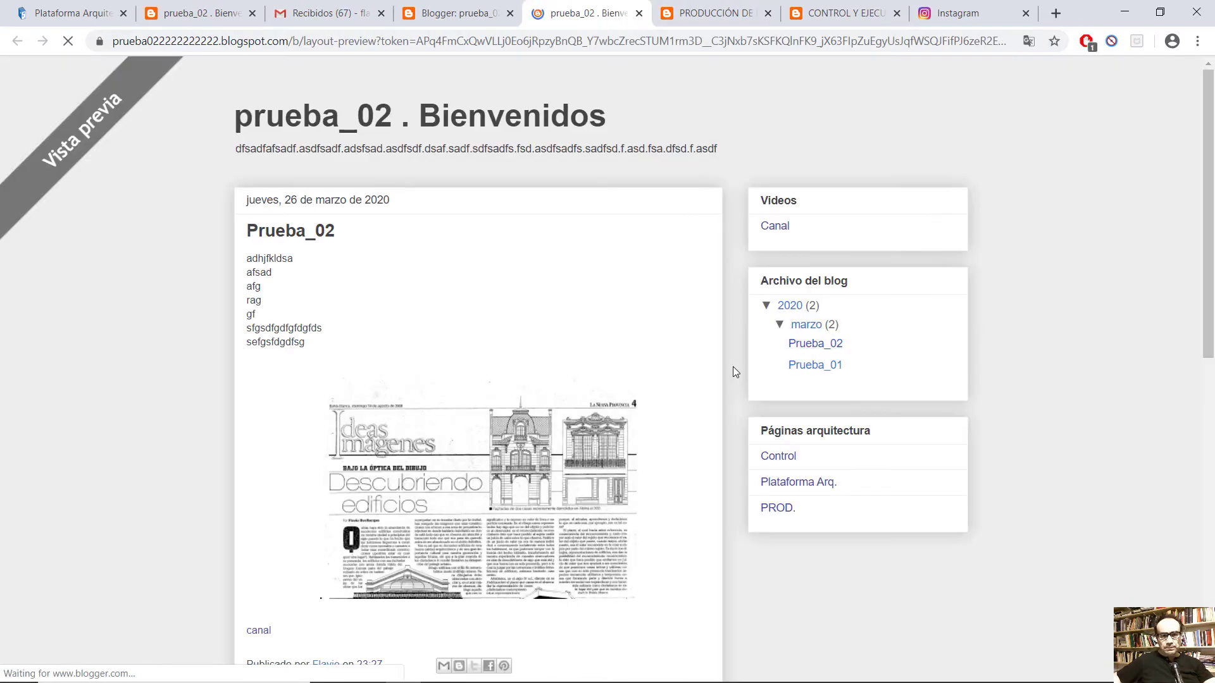
scroll(564, 351, down, 7)
scroll(563, 352, down, 4)
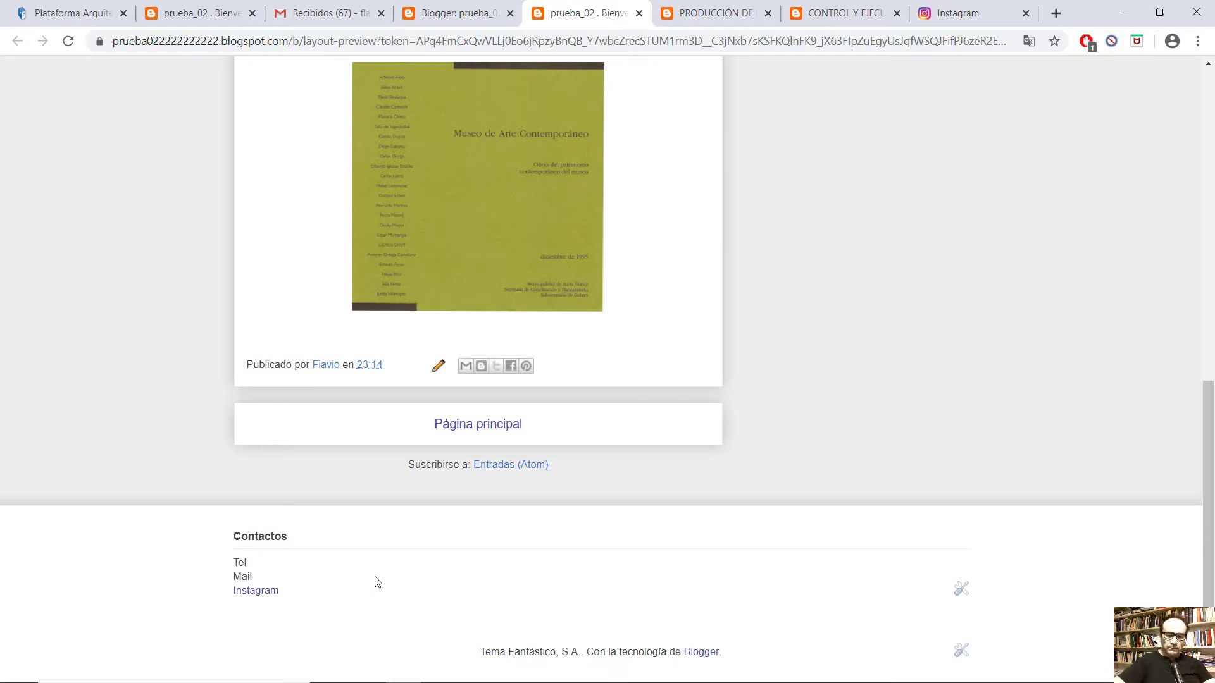
scroll(359, 451, up, 15)
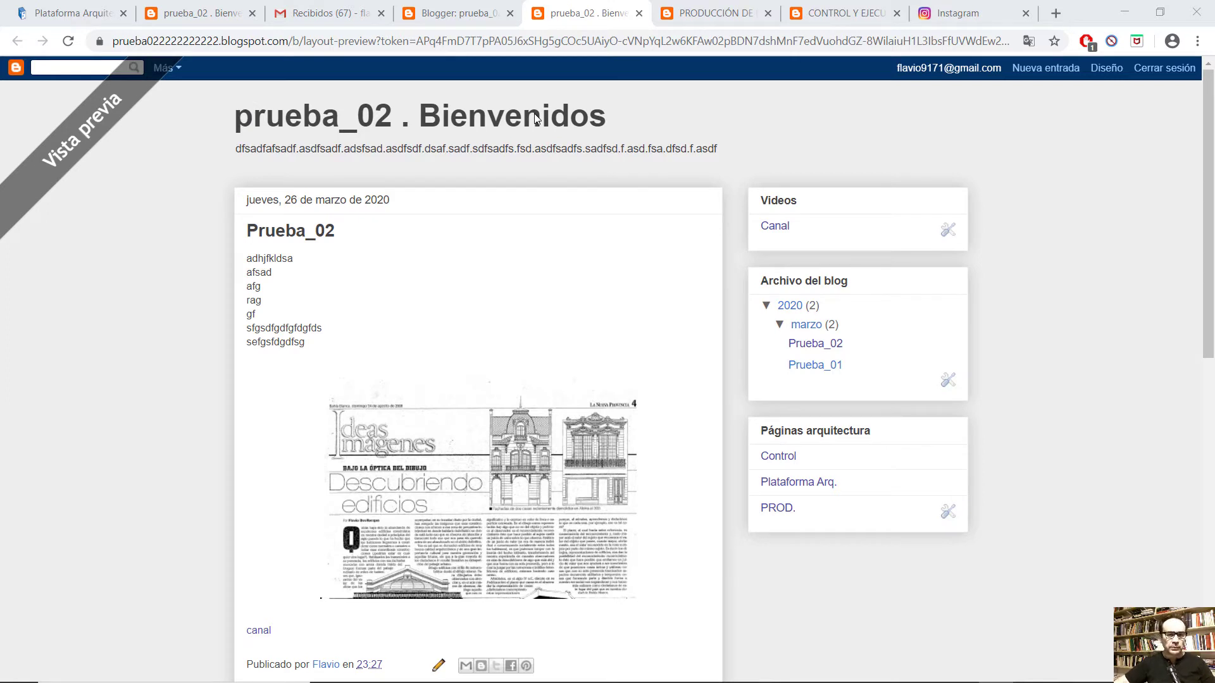
click(639, 13)
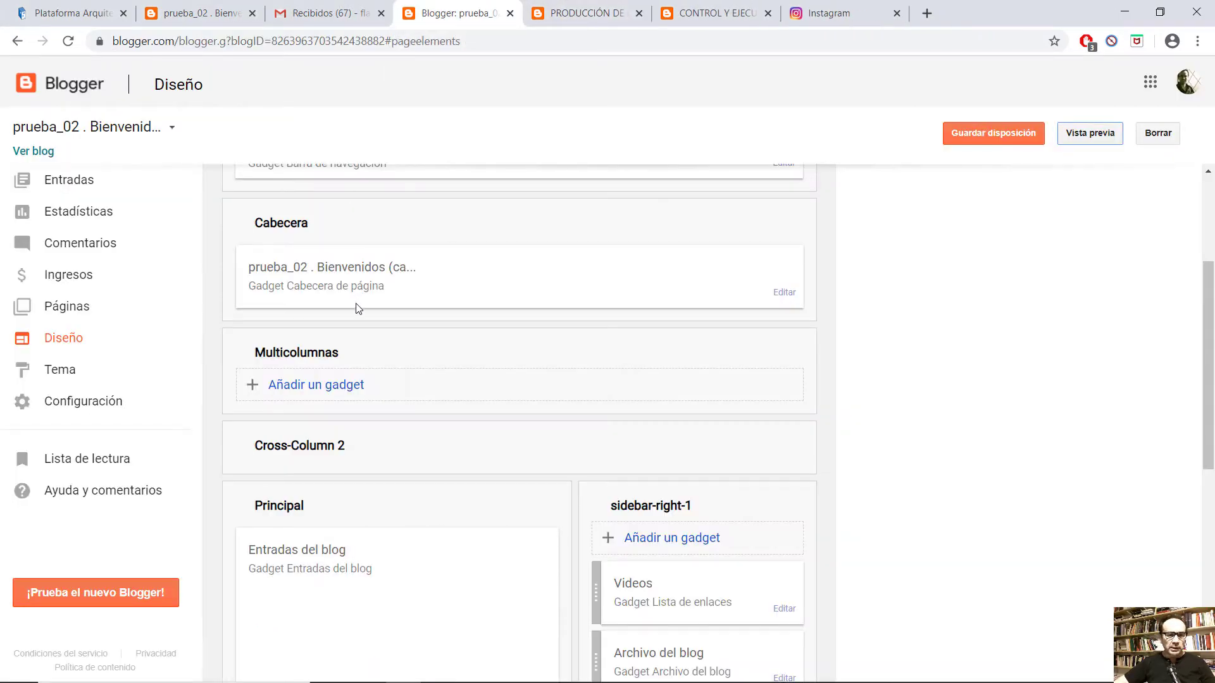
Step: Open the Cabecera gadget's settings and enable Reducir hasta ajustar for the header image
scroll(351, 230, up, 2)
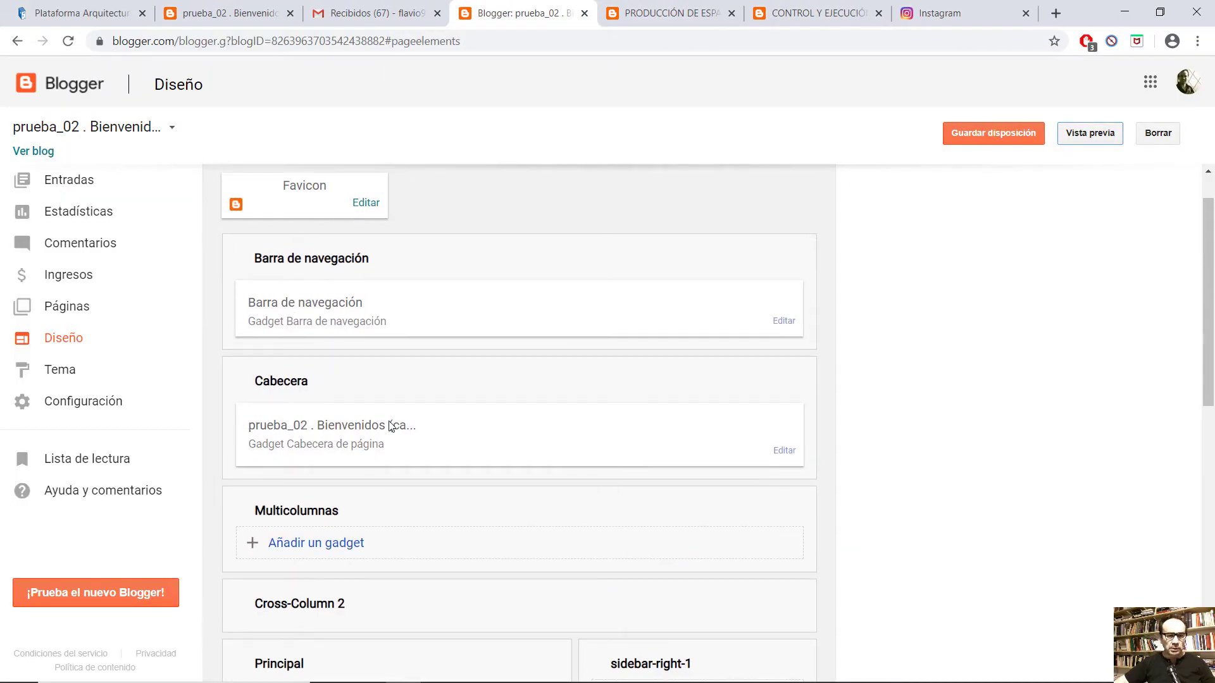
click(782, 452)
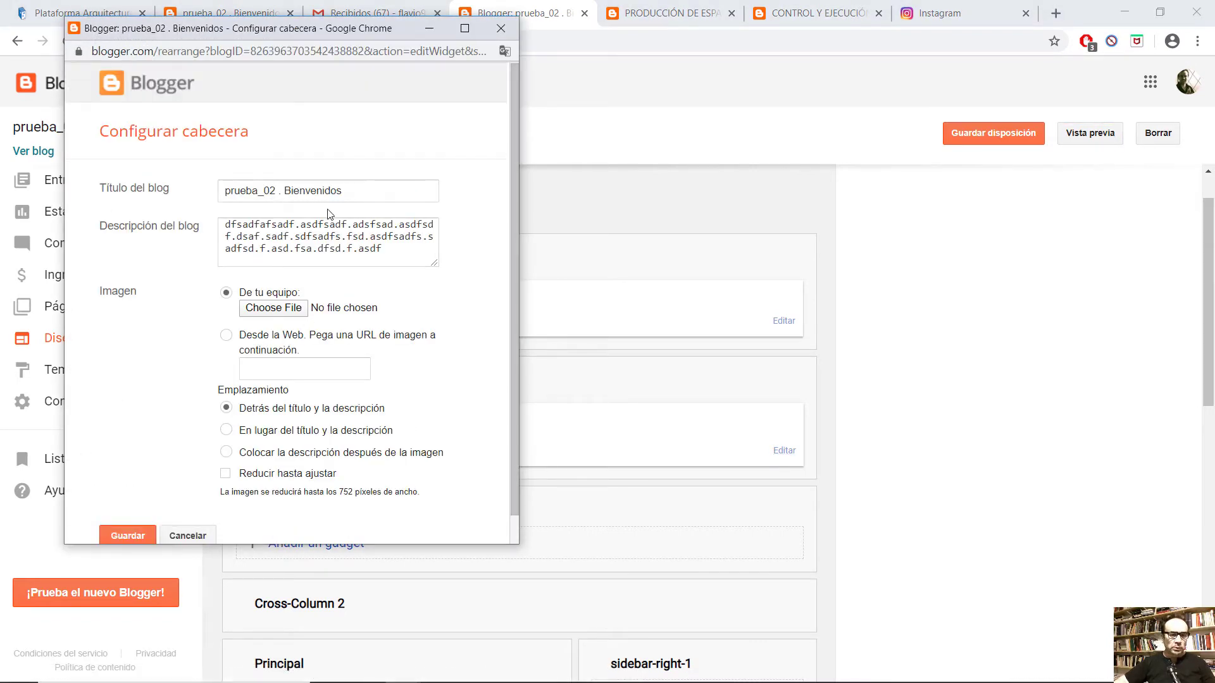
click(275, 309)
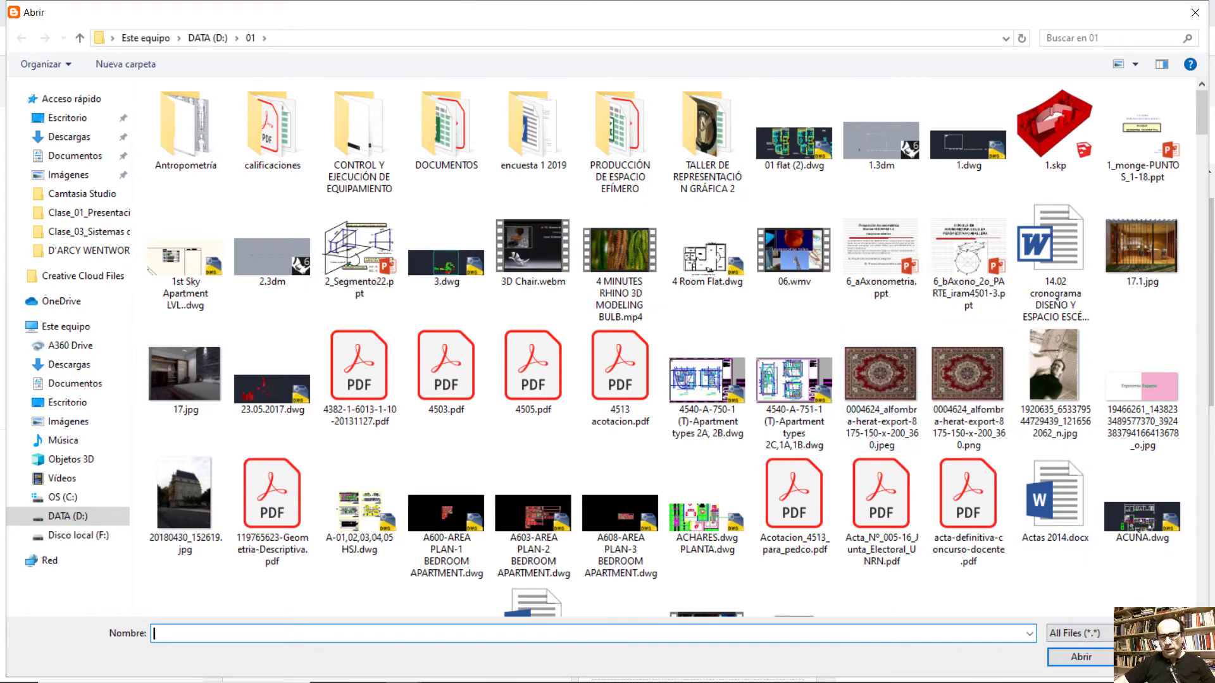
key(Escape)
scroll(247, 461, down, 1)
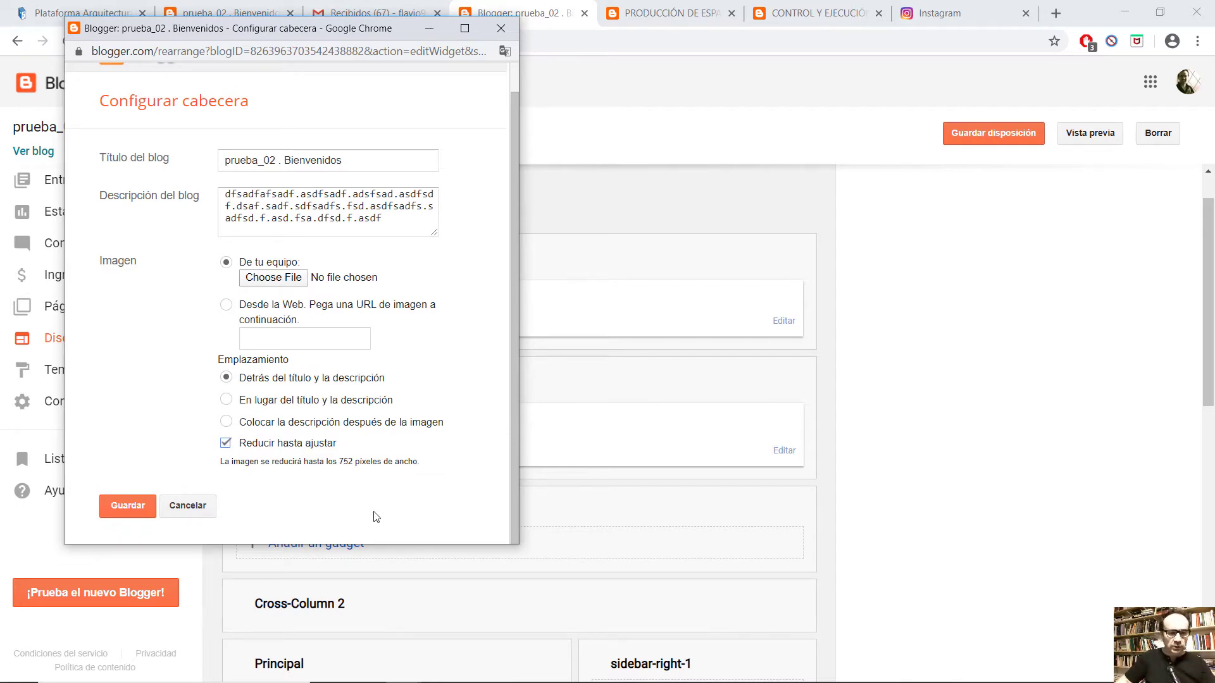
Step: Upload 17.jpg as the header image behind the title and description, save the header and preview the blog
click(284, 279)
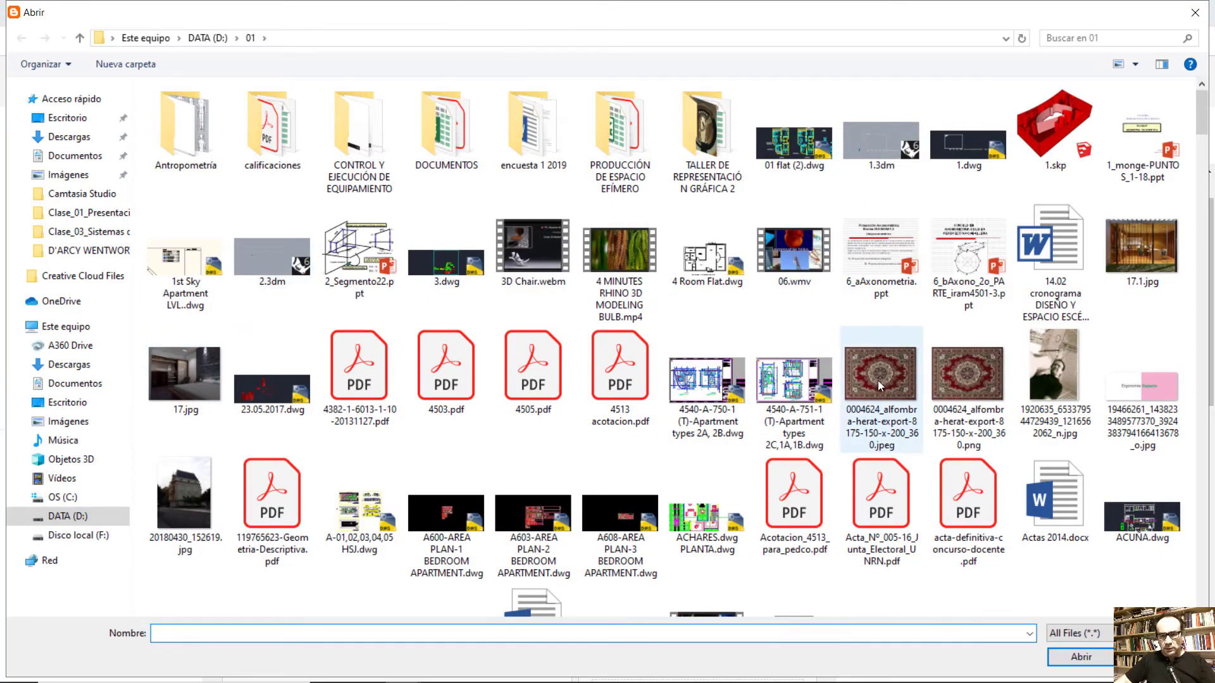
click(184, 373)
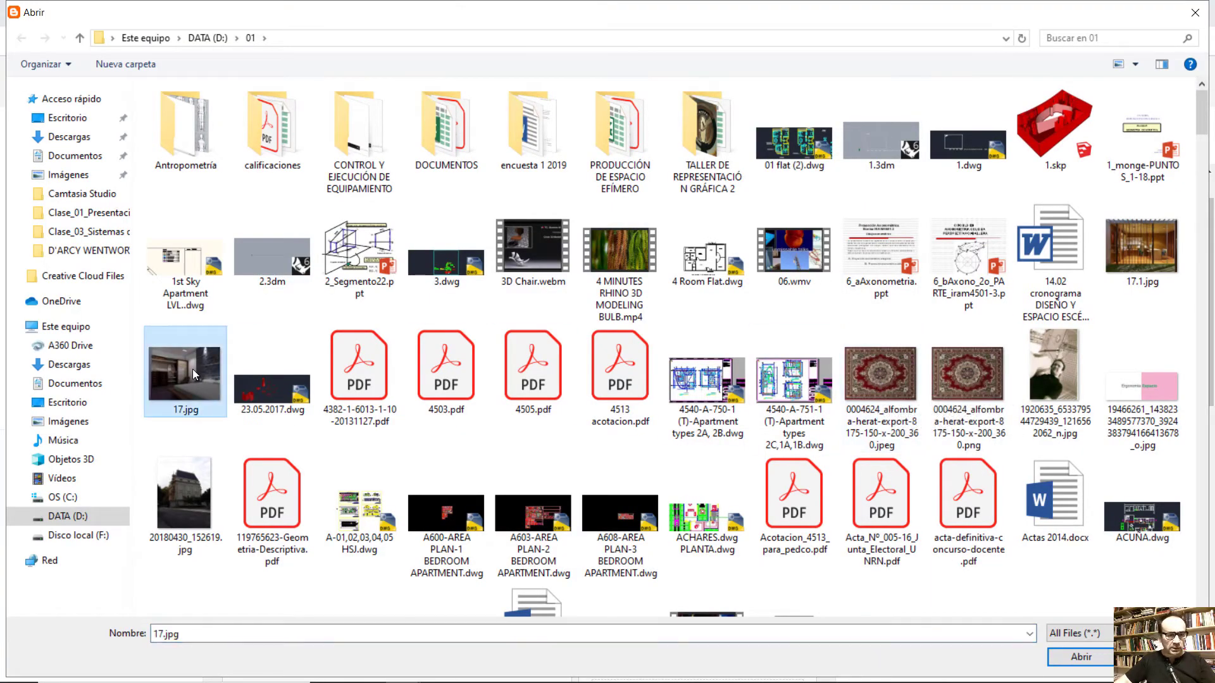
click(1081, 657)
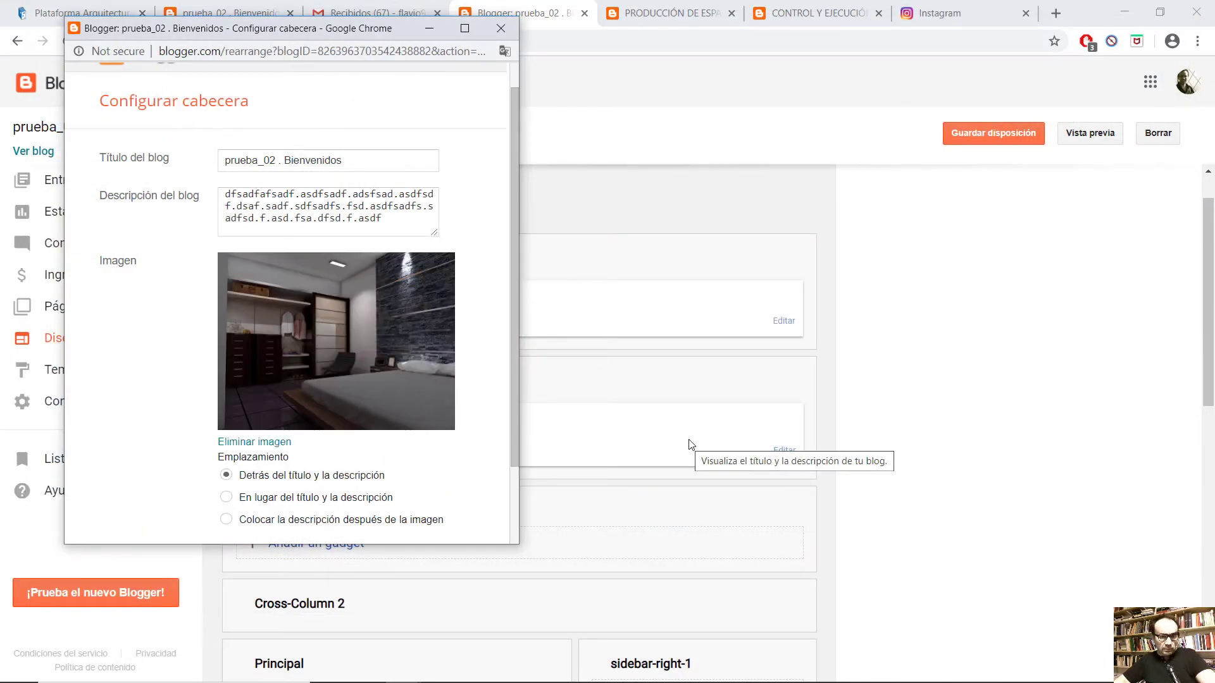
scroll(295, 398, down, 1)
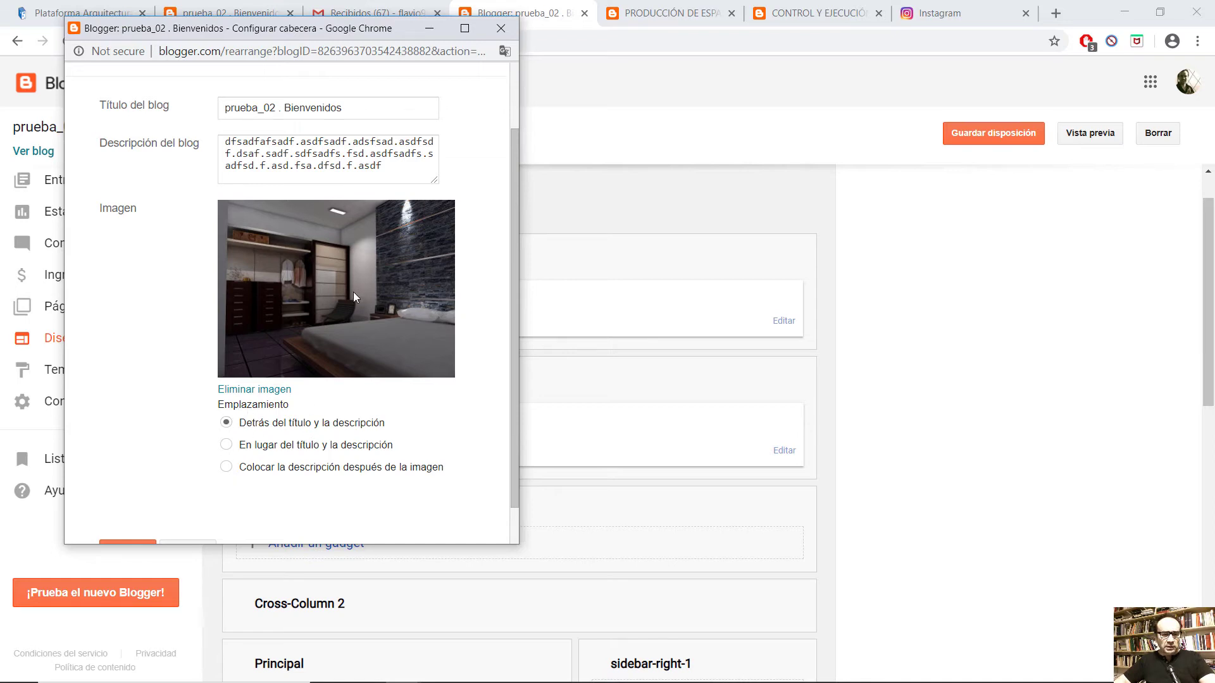
scroll(351, 294, down, 1)
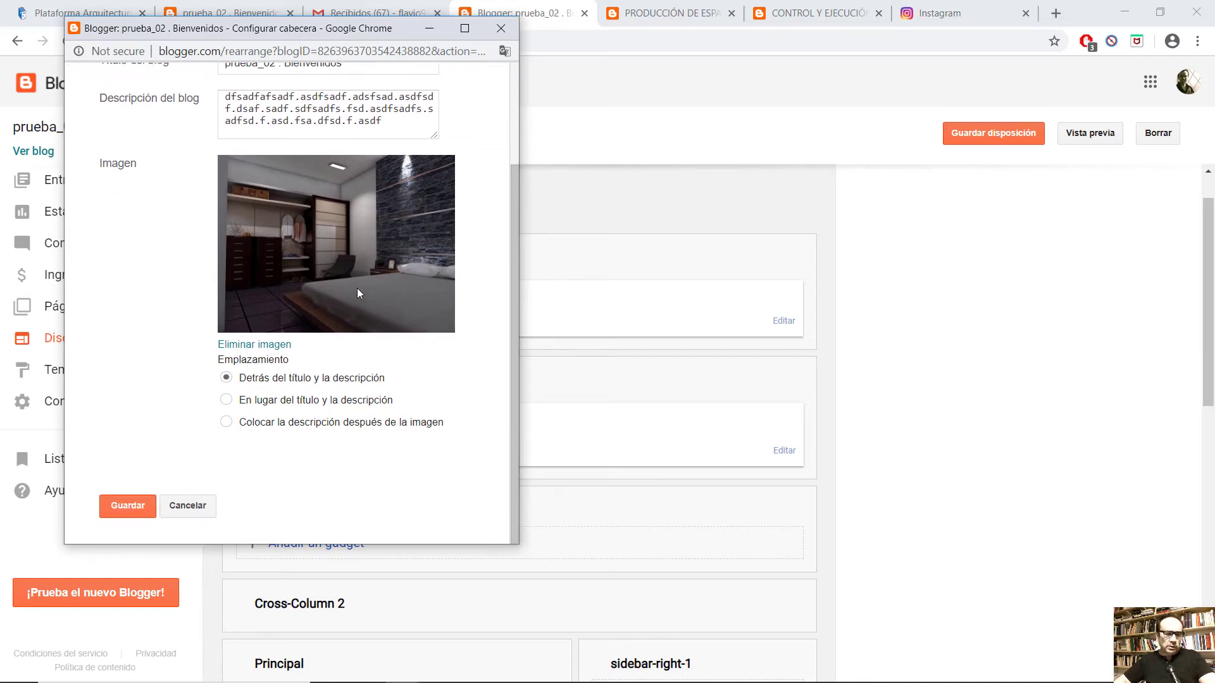
click(129, 508)
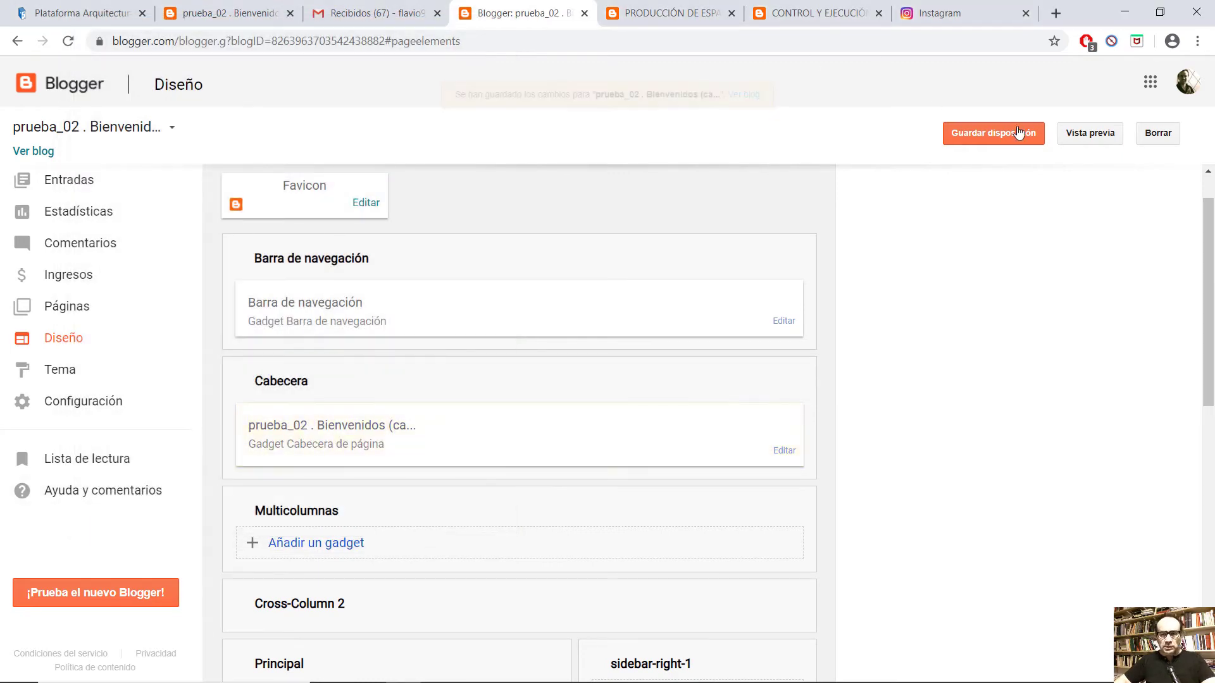
click(1089, 132)
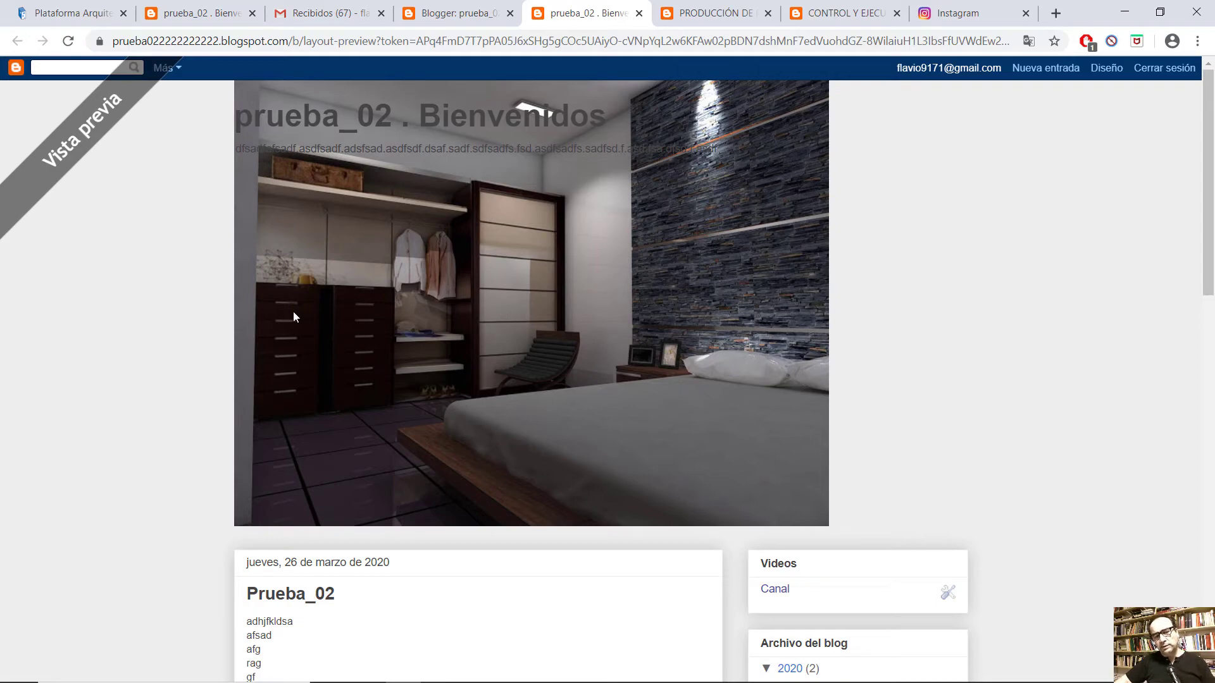
Step: Examine the blog preview with the new header image, close the preview and look over the gadget layout
scroll(294, 312, down, 6)
scroll(405, 314, up, 3)
scroll(610, 355, up, 3)
click(639, 13)
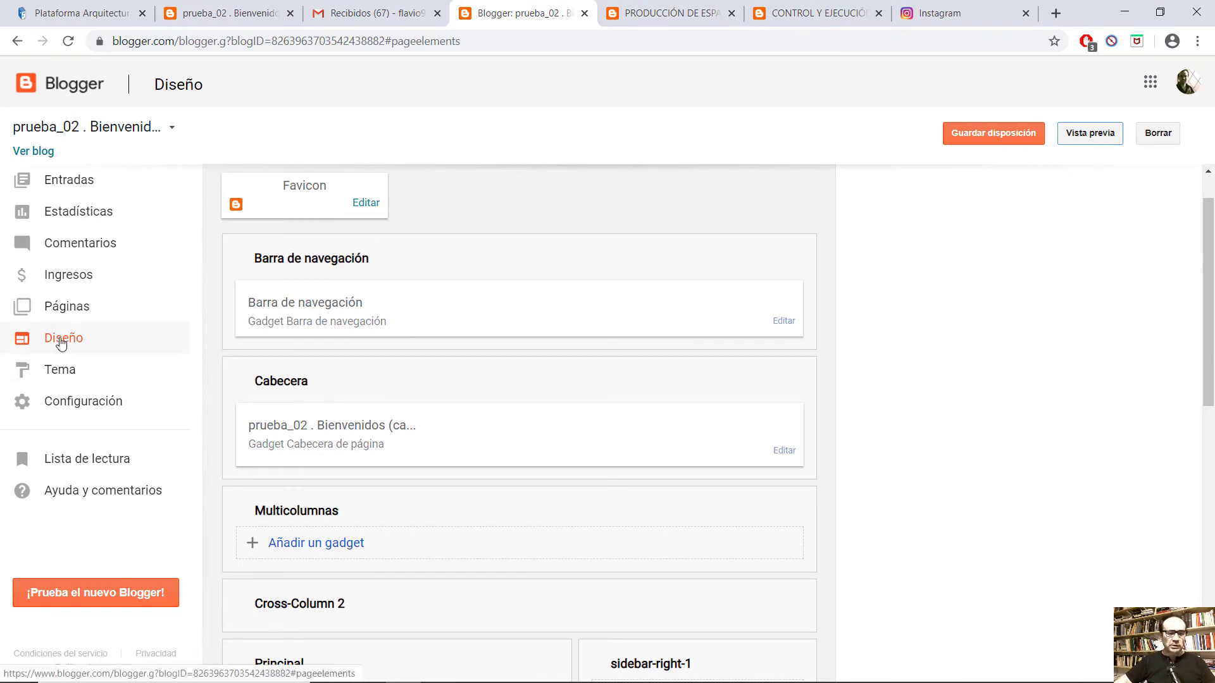
scroll(548, 361, down, 6)
scroll(272, 320, up, 5)
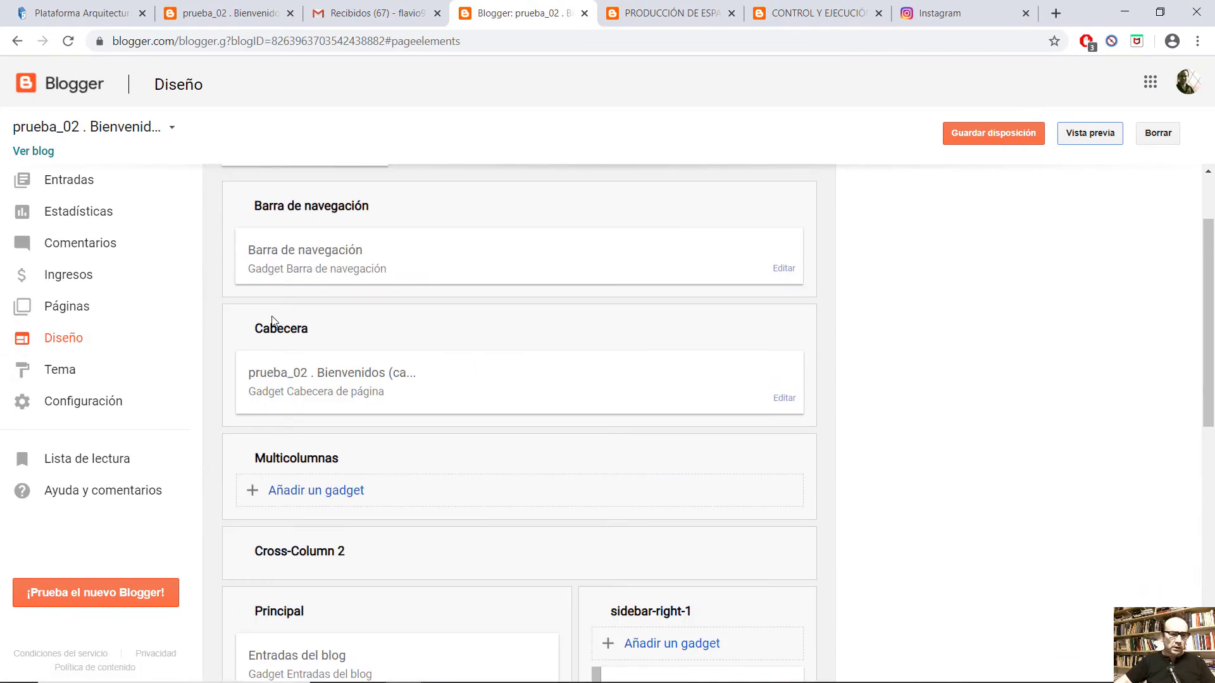
Step: Open the blog theme's customization and show its Fondo settings
click(57, 372)
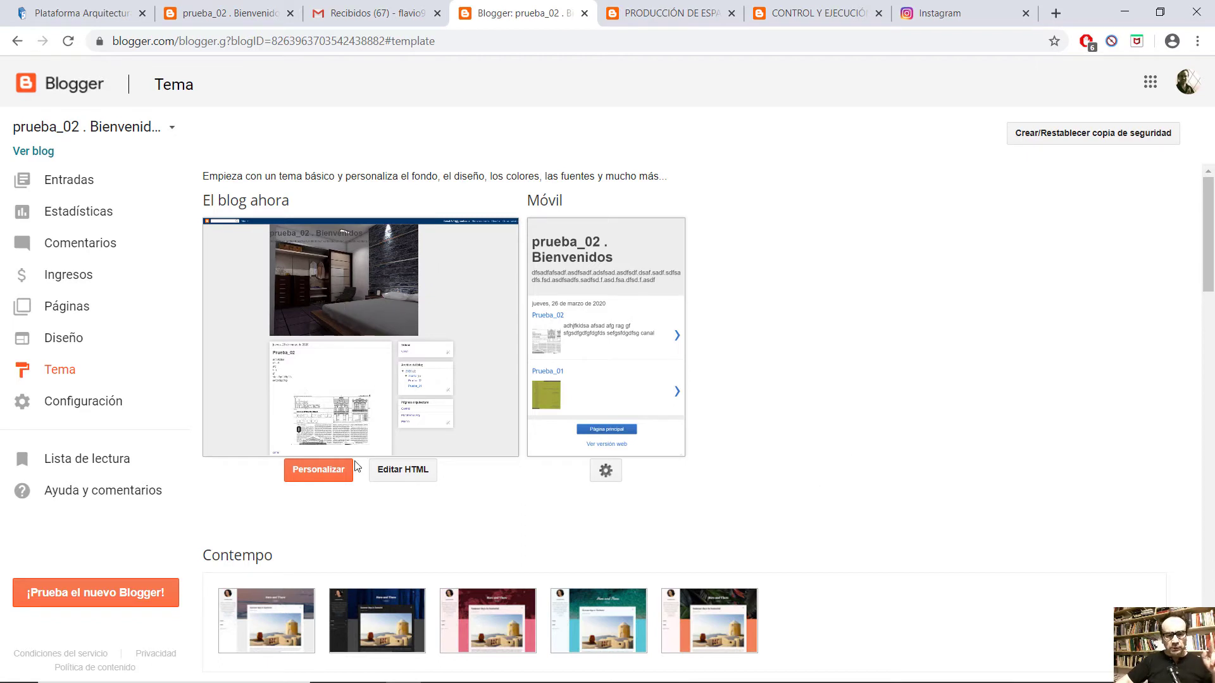
click(313, 474)
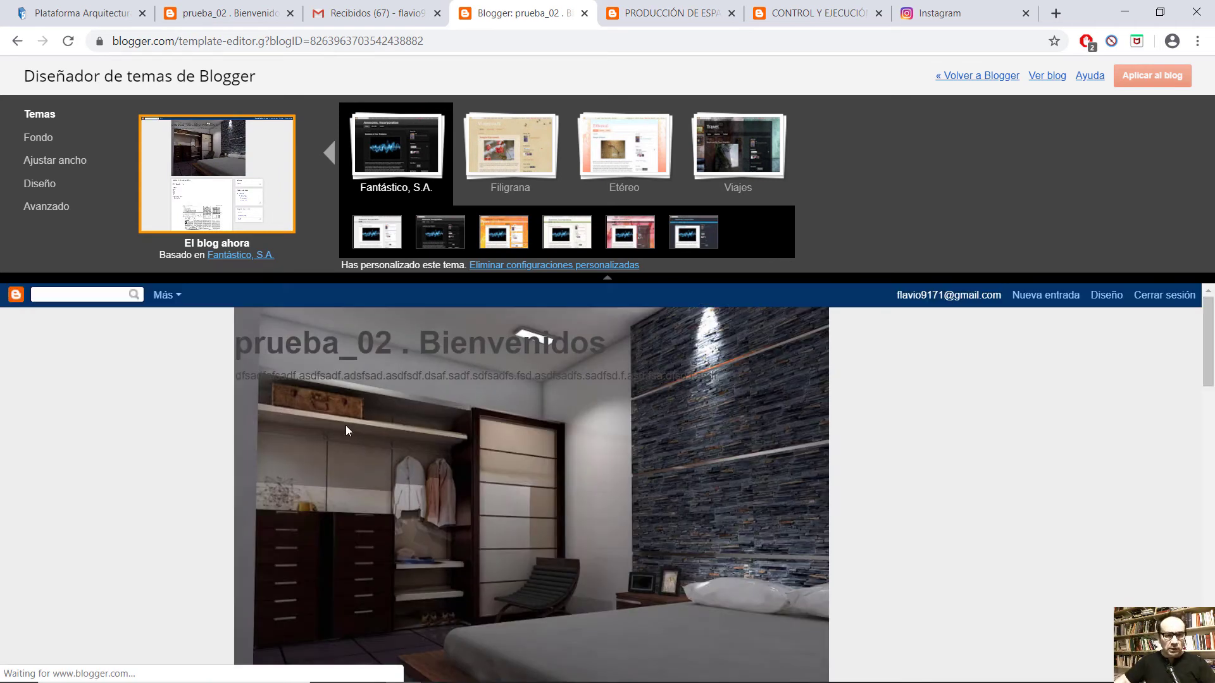
click(45, 143)
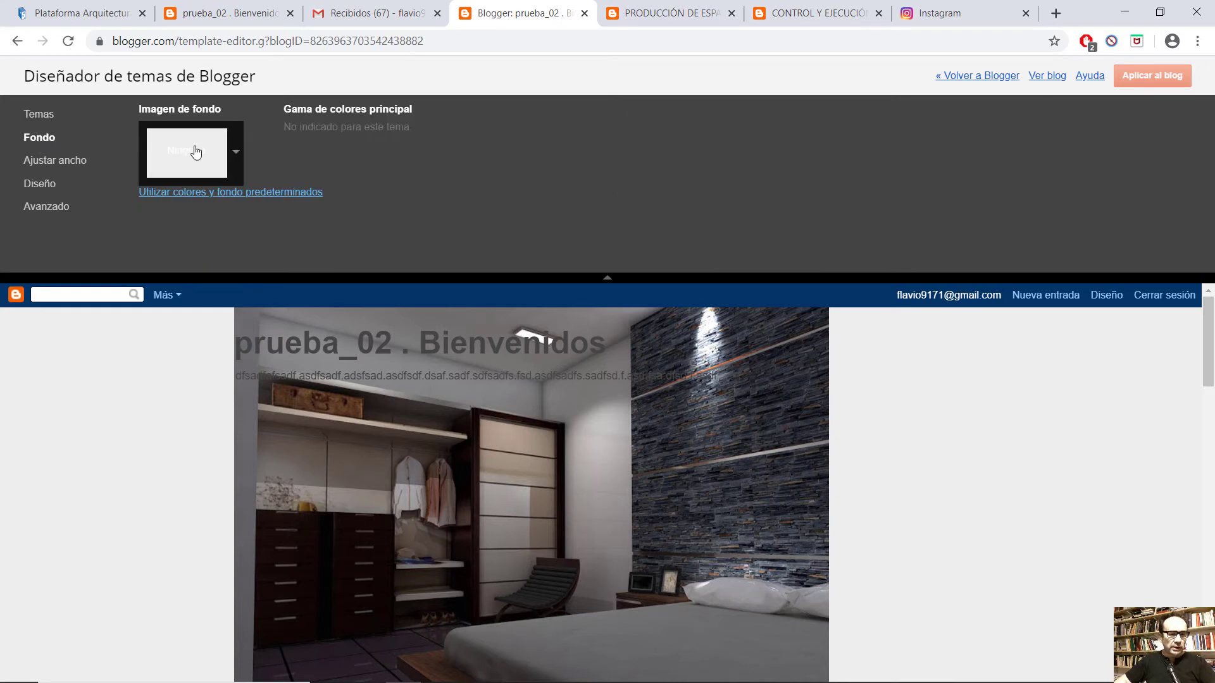
Step: Try the blue-green wave image from the Abstracto category as the blog background and cancel the selection
click(237, 156)
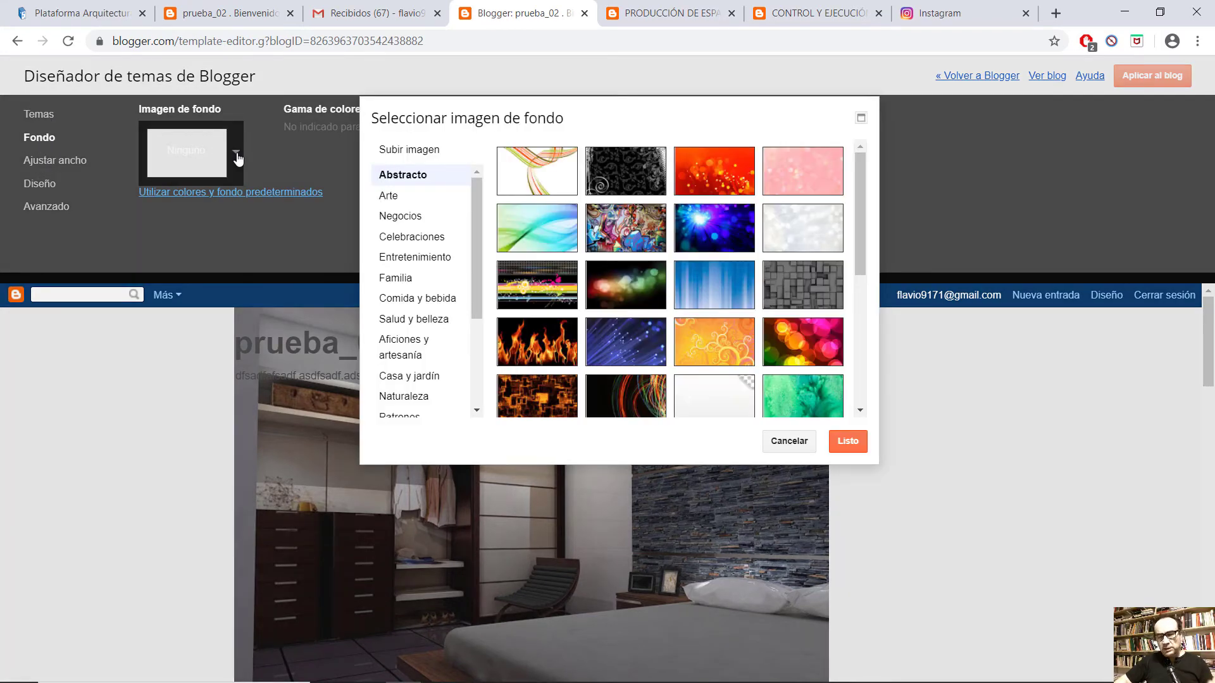
click(548, 224)
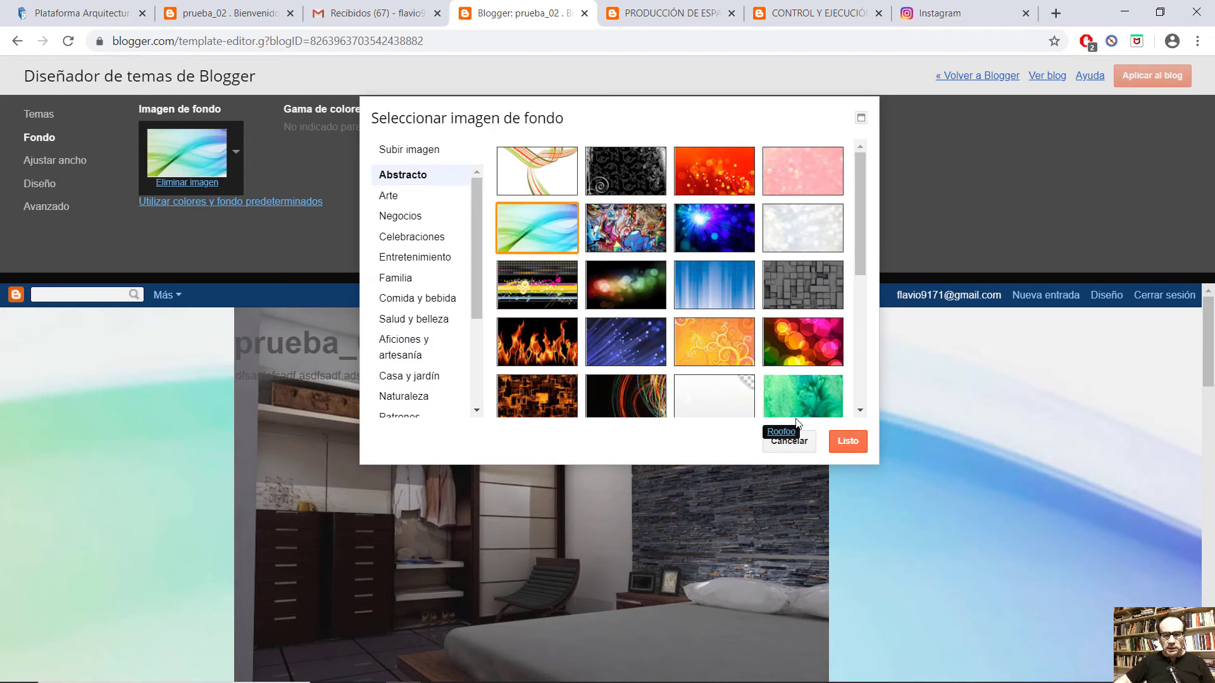
click(791, 442)
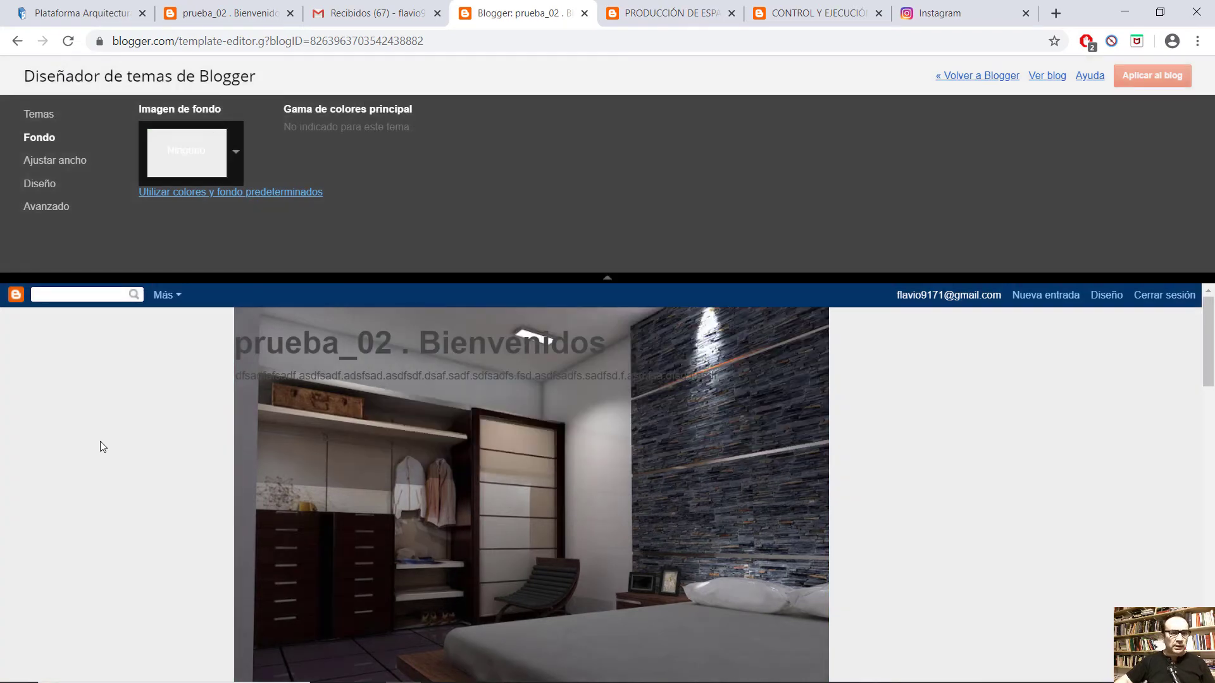
Step: Try a right sidebar width of 180 px in the Ajustar ancho settings and restore the theme's default widths
click(68, 162)
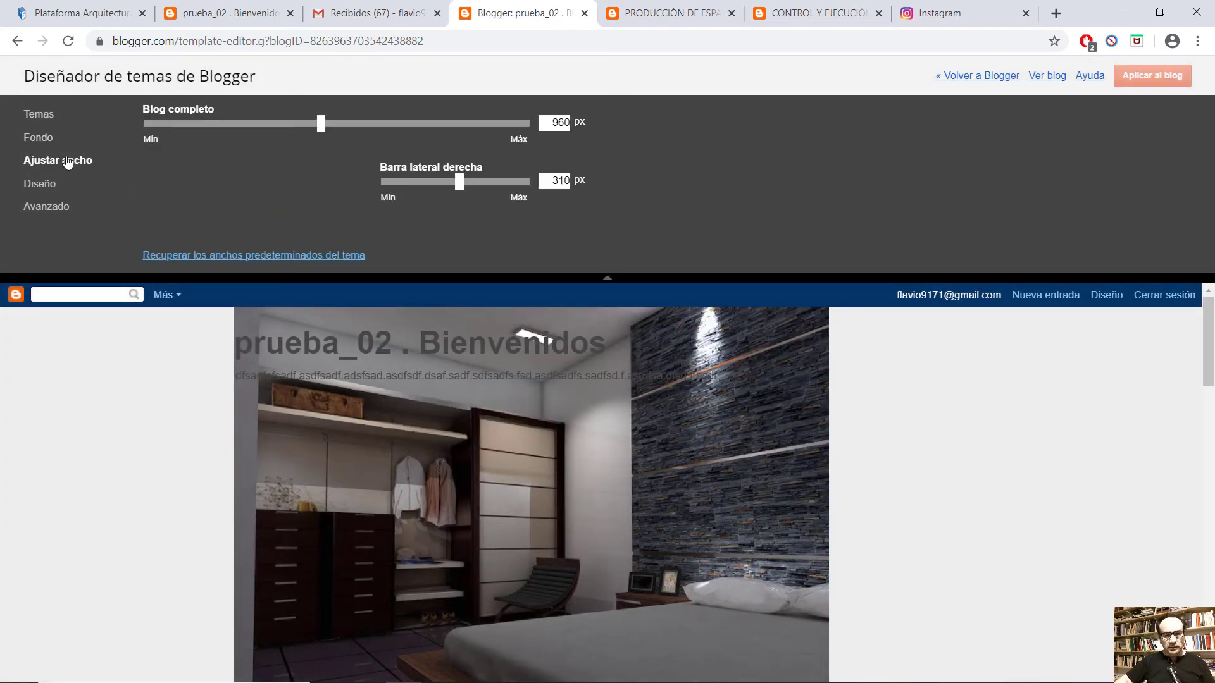
scroll(1022, 440, down, 5)
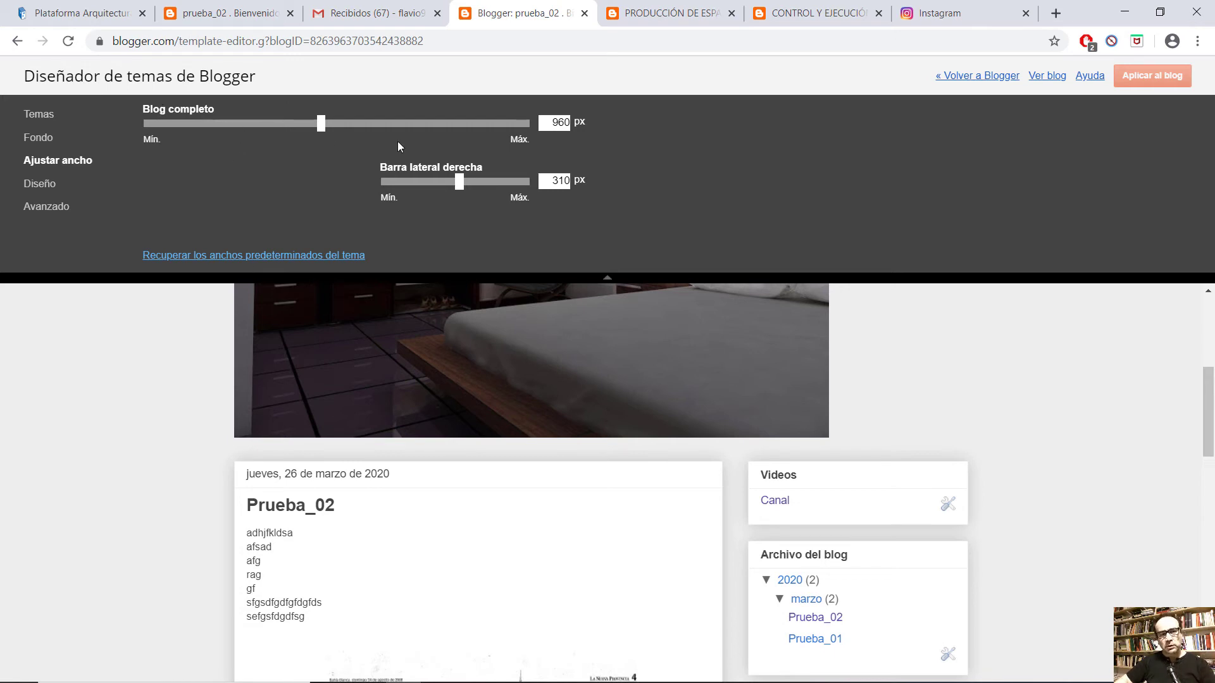
drag(458, 188, 412, 196)
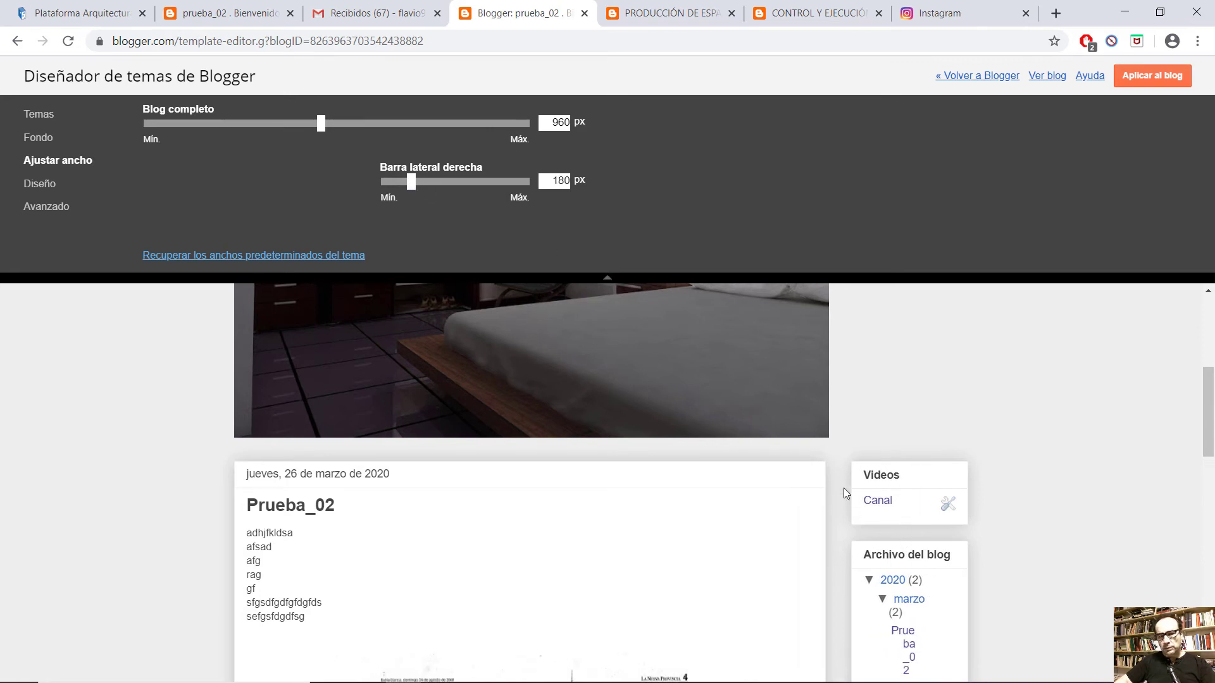
drag(416, 183, 436, 185)
click(295, 256)
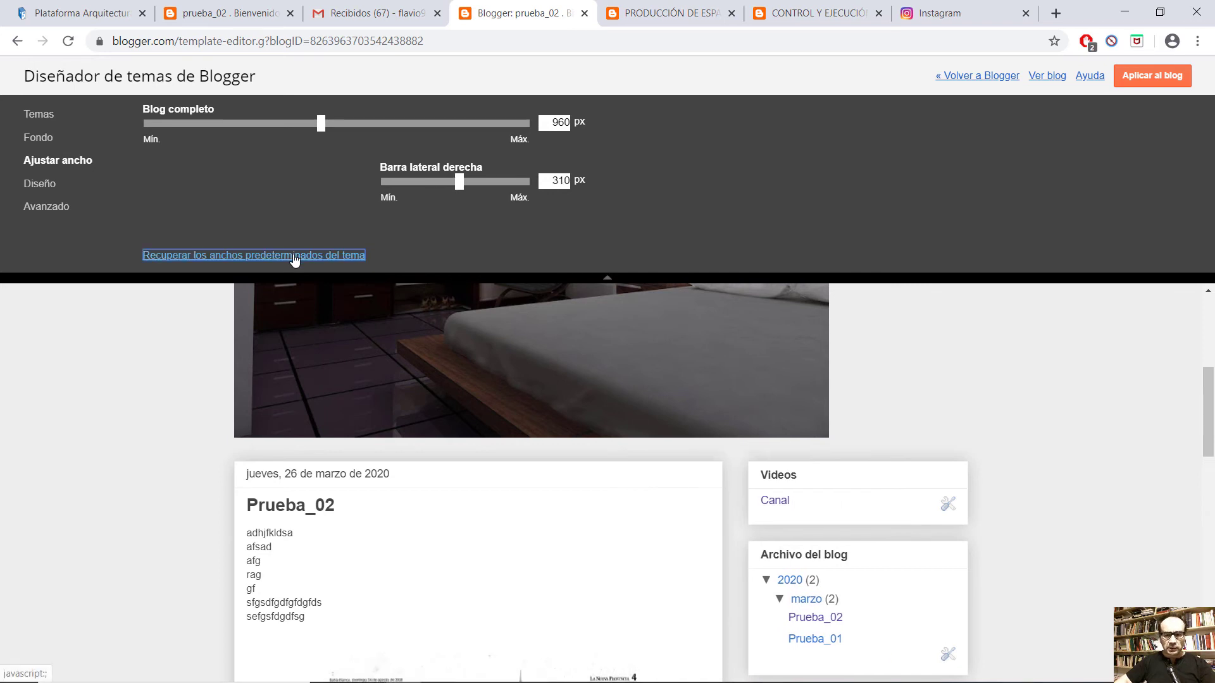
Step: Set the full blog width to 1100 px and look over the body and footer layout options under Diseño
drag(324, 131, 373, 136)
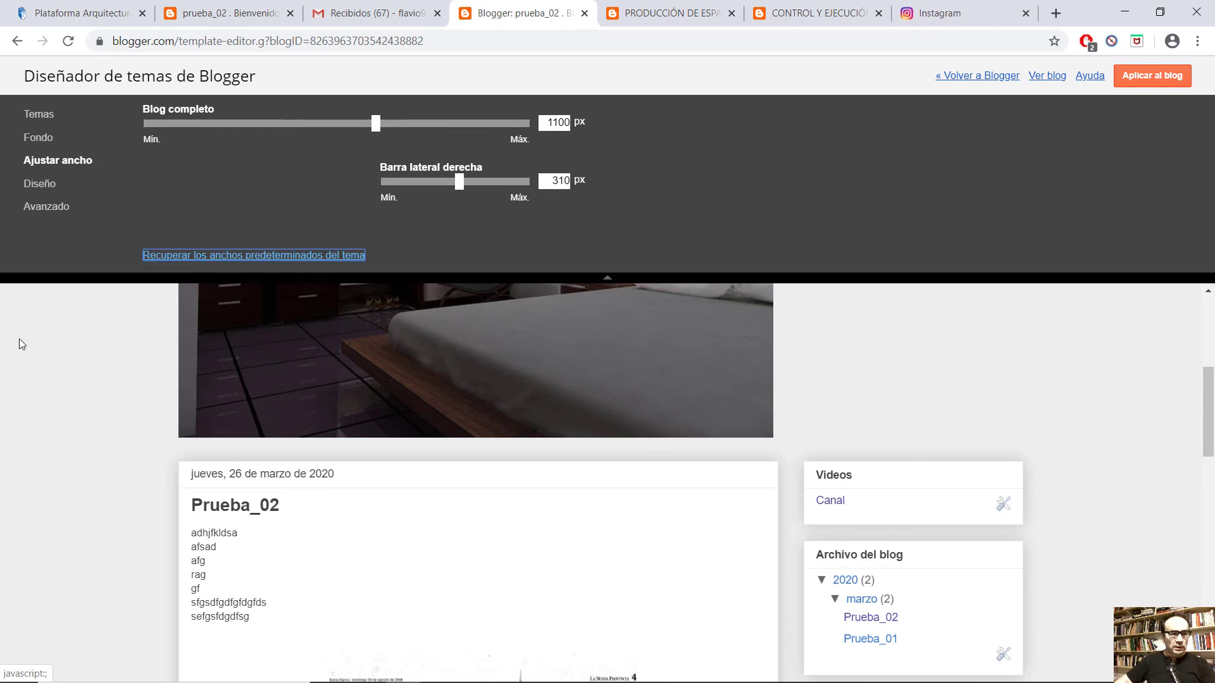
click(44, 186)
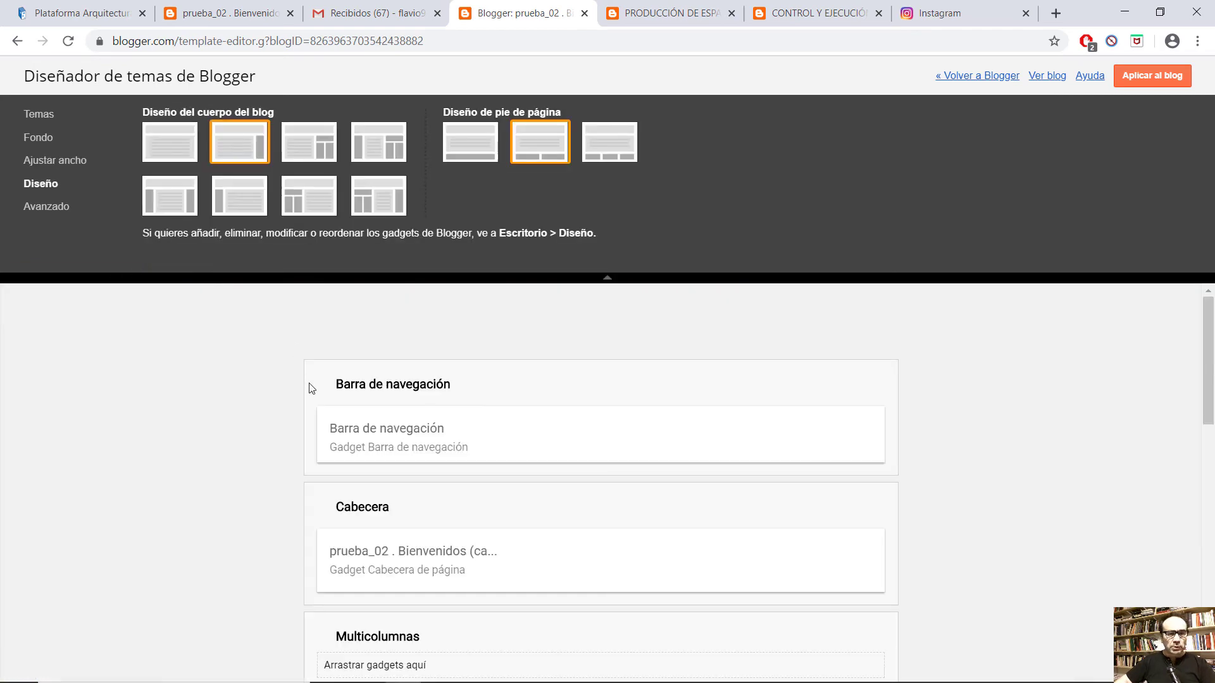
scroll(386, 462, down, 10)
scroll(190, 562, up, 10)
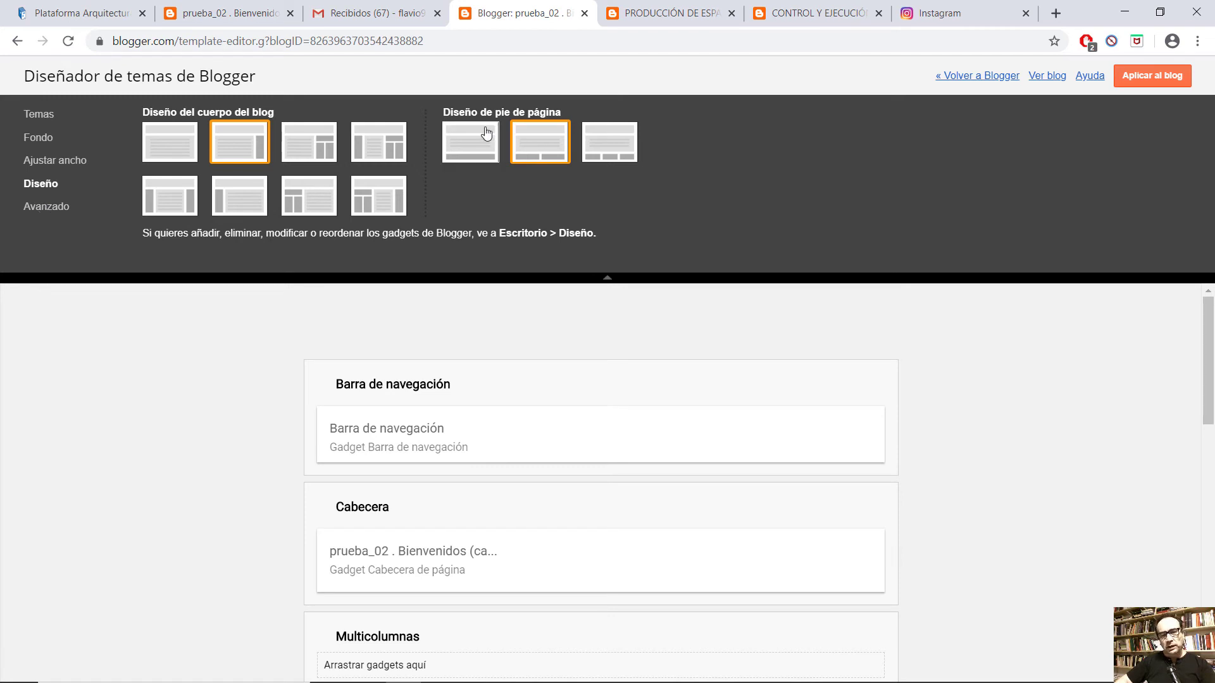
Step: Set the blog title's color to light grey #cccccc in the Avanzado settings
click(50, 210)
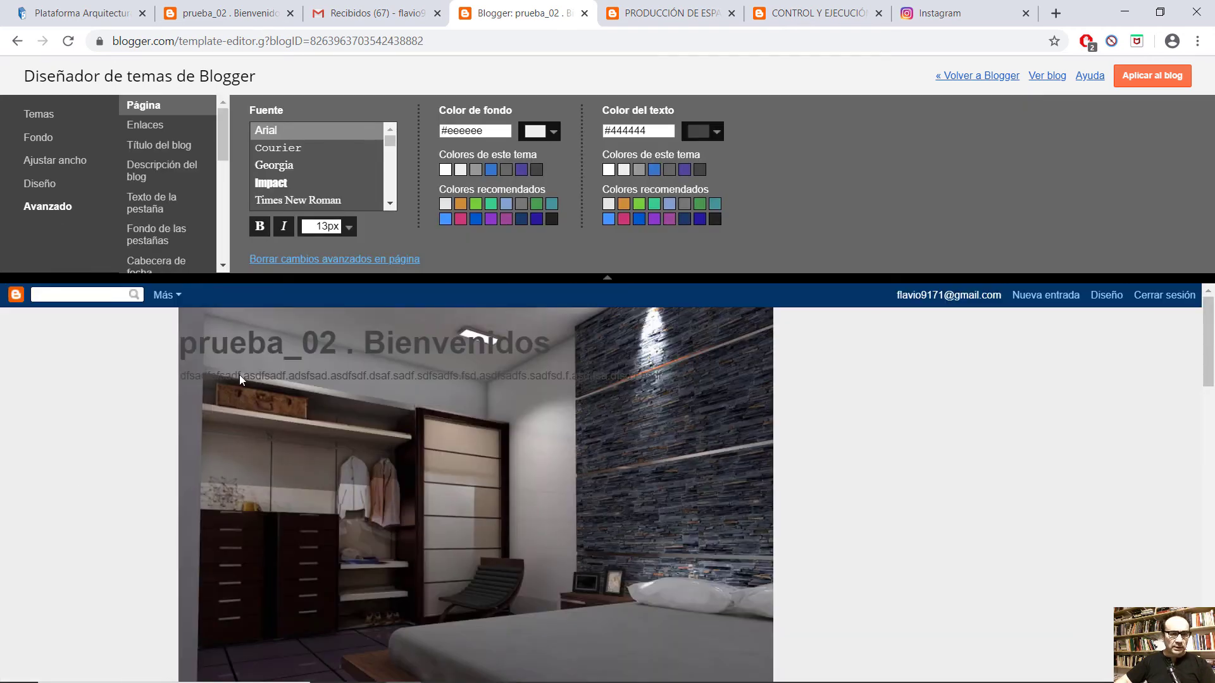
click(141, 130)
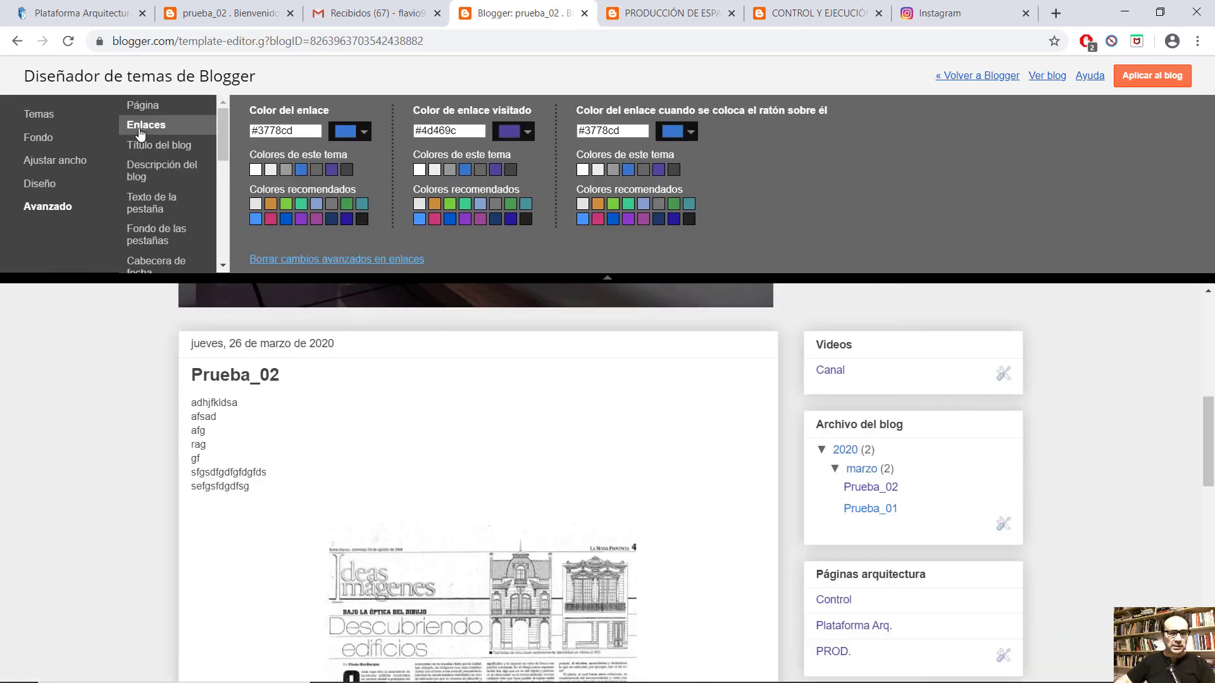
click(181, 150)
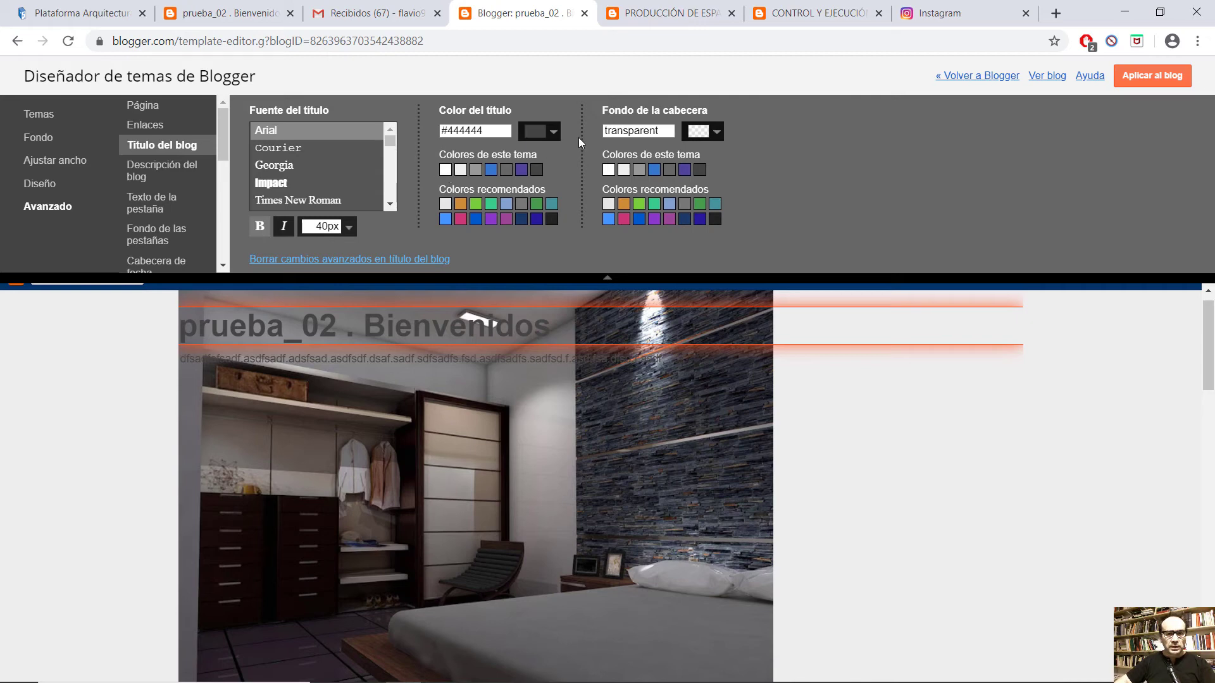
click(554, 134)
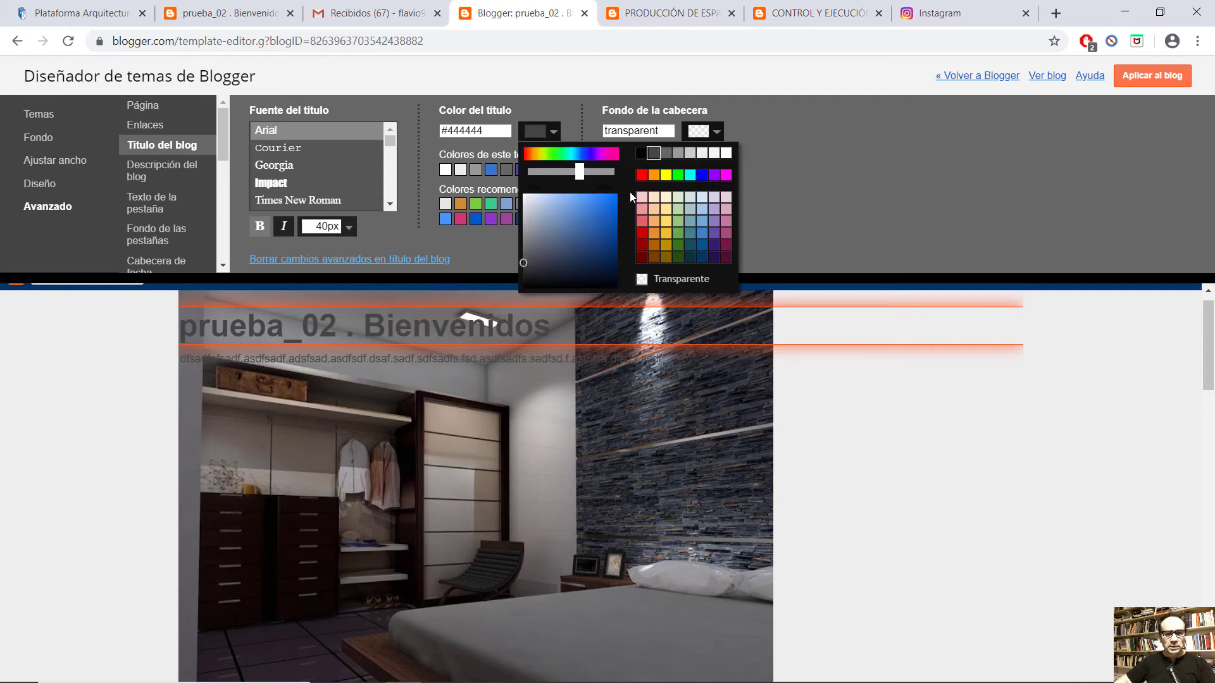
click(714, 153)
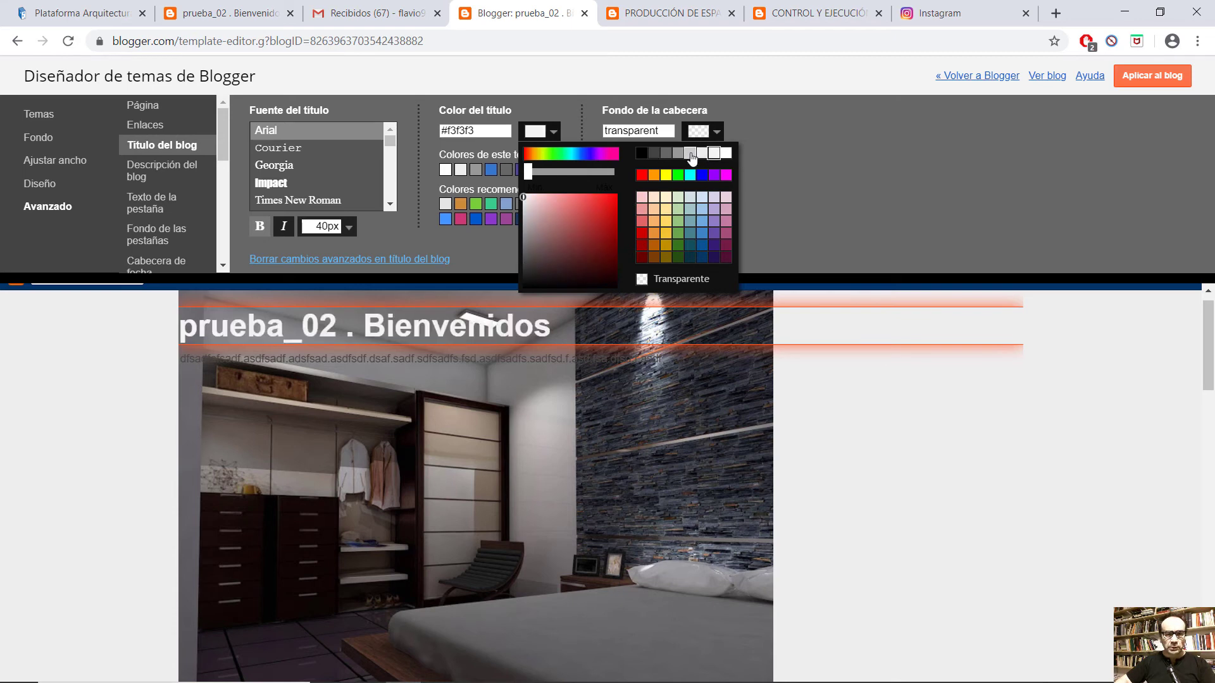
click(690, 154)
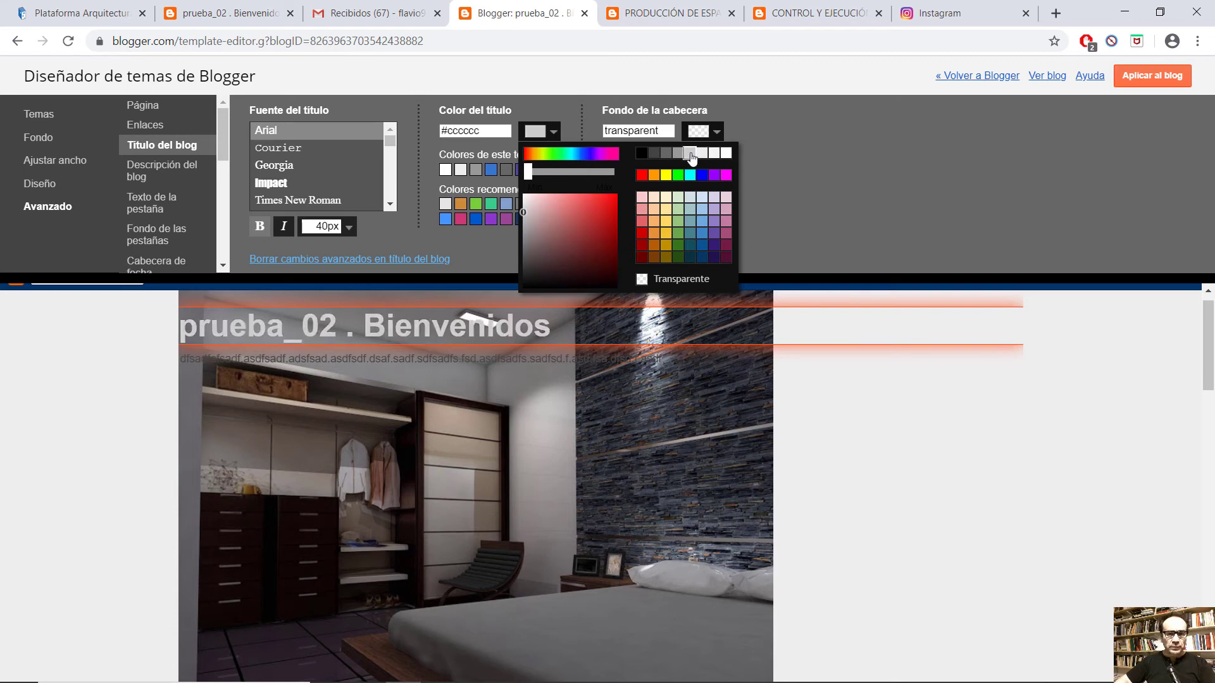
click(466, 237)
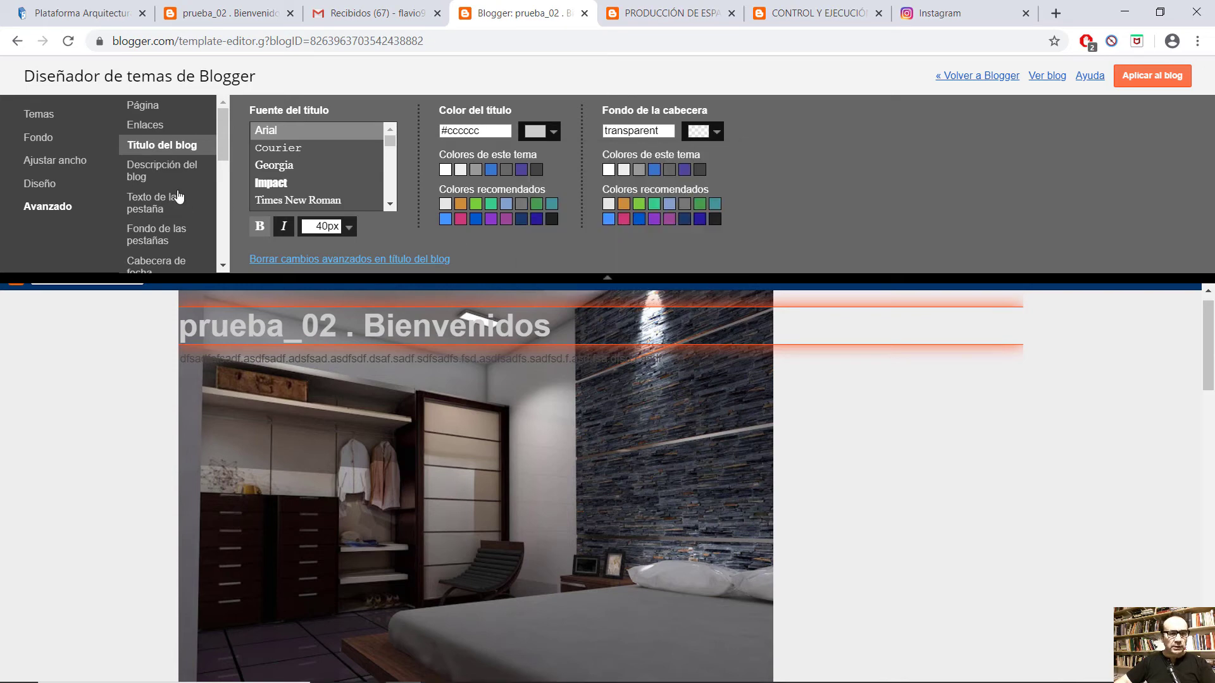
Step: Set the blog description's text color to grey #999999 and check it against the header image
click(164, 173)
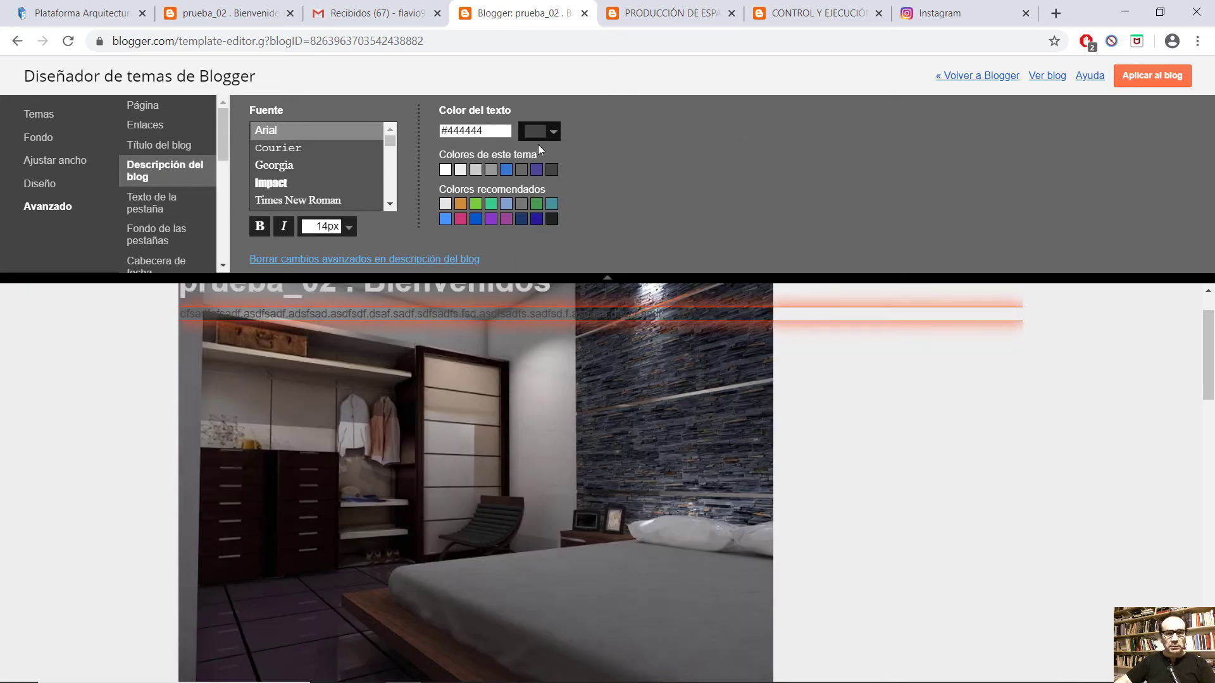
click(550, 134)
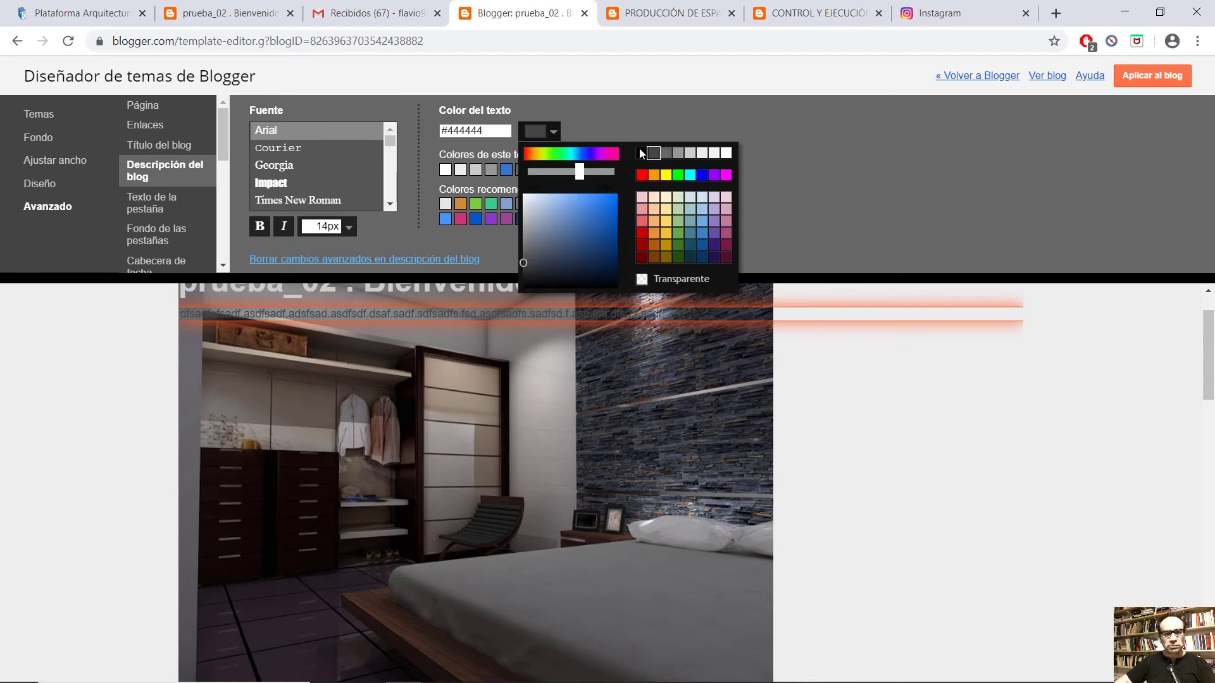
click(677, 155)
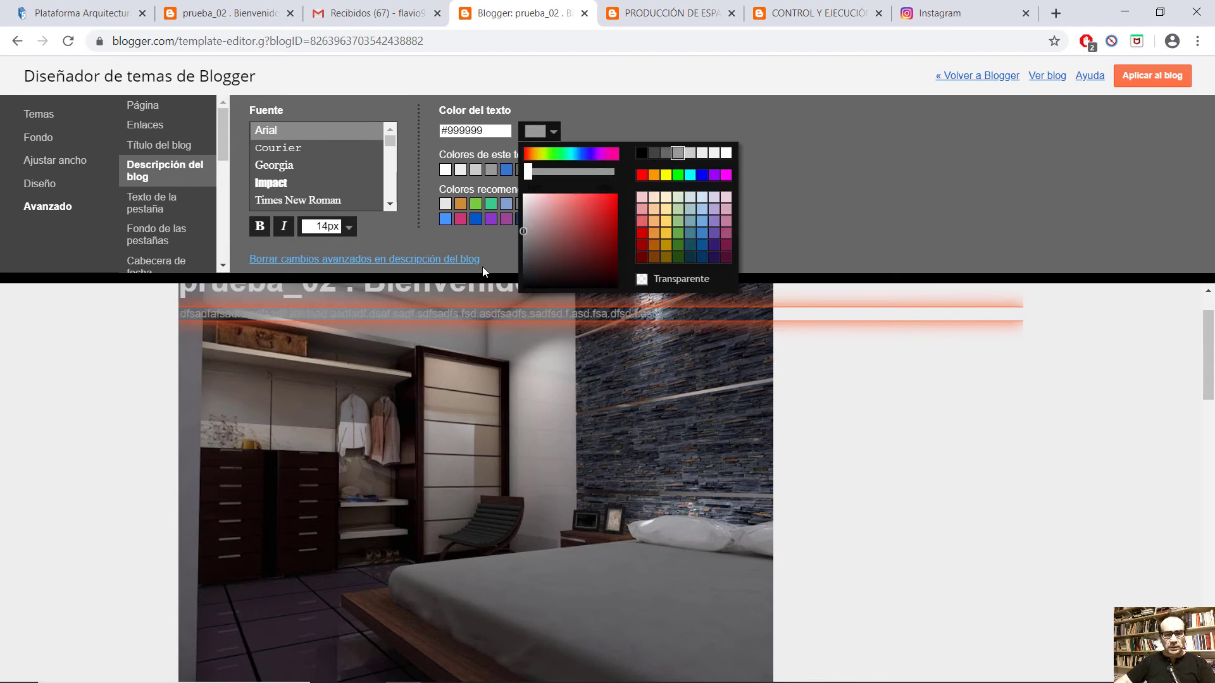
scroll(120, 423, up, 1)
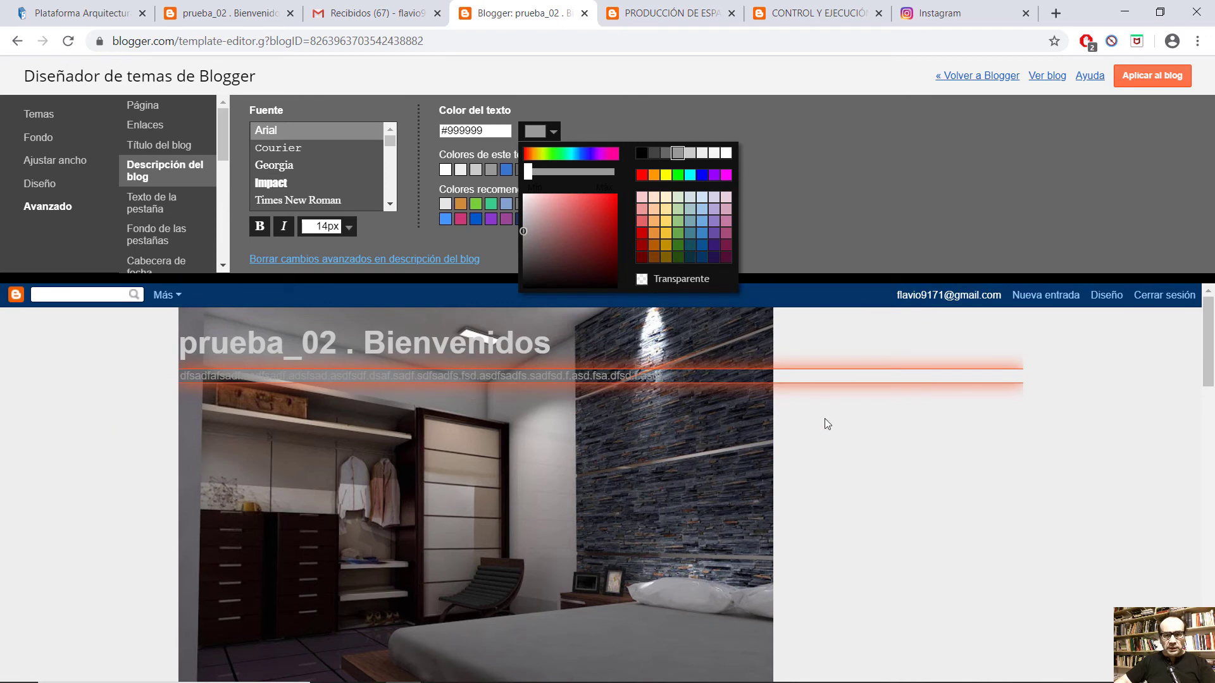
click(434, 388)
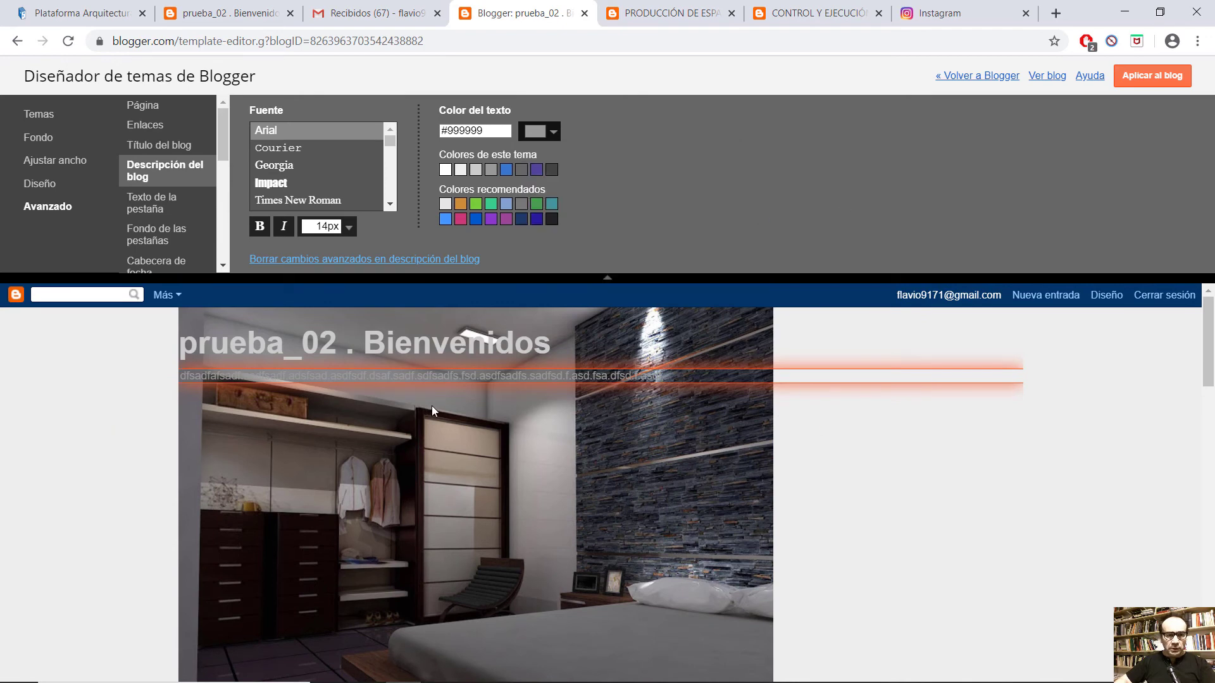
Step: Set the blog description's text color to yellow #f1c232
click(149, 107)
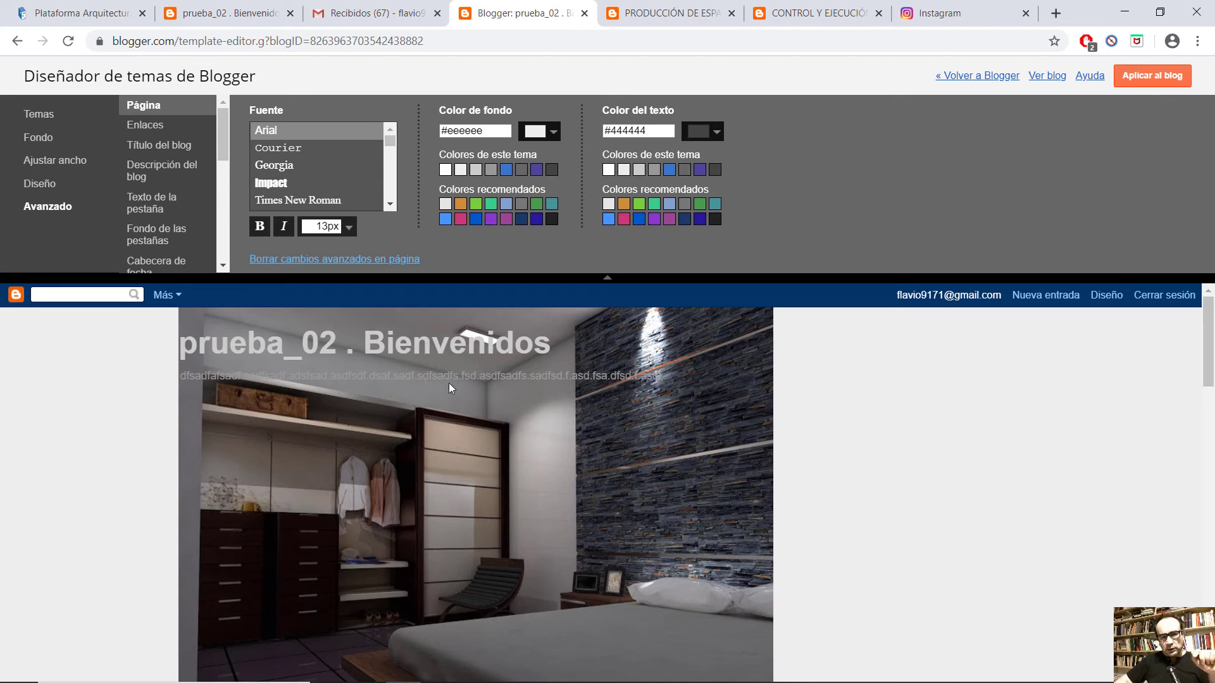
click(168, 145)
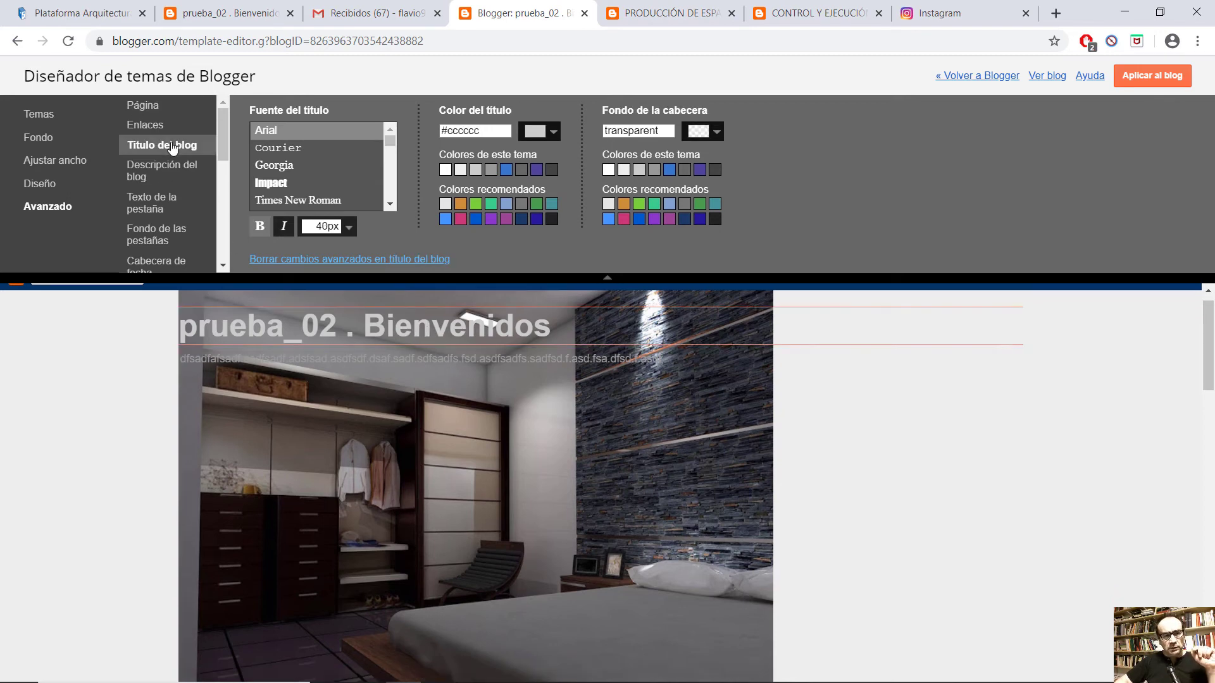
click(161, 174)
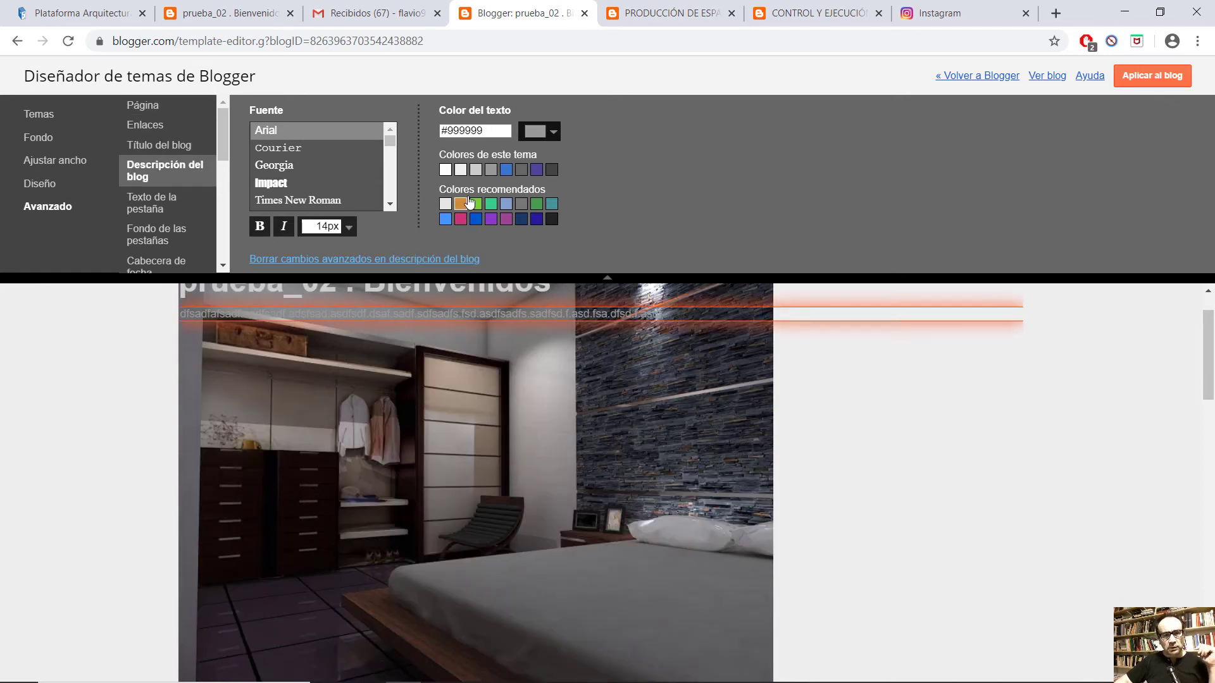
click(553, 134)
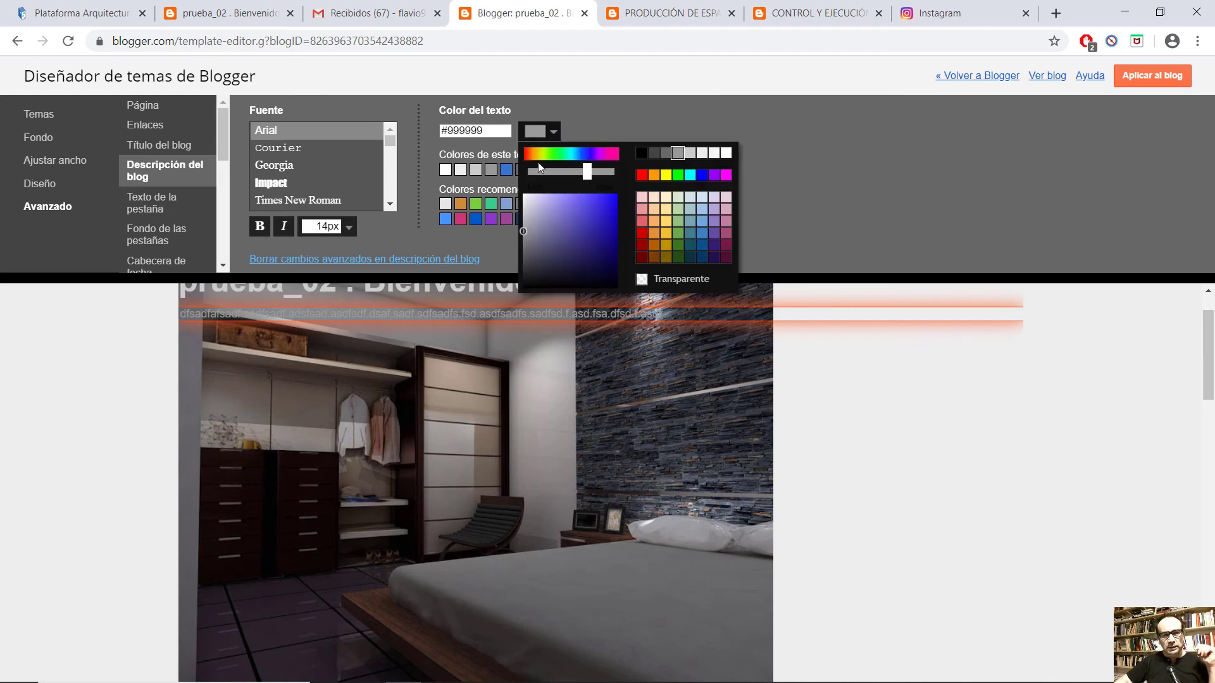
click(662, 239)
click(663, 238)
click(809, 213)
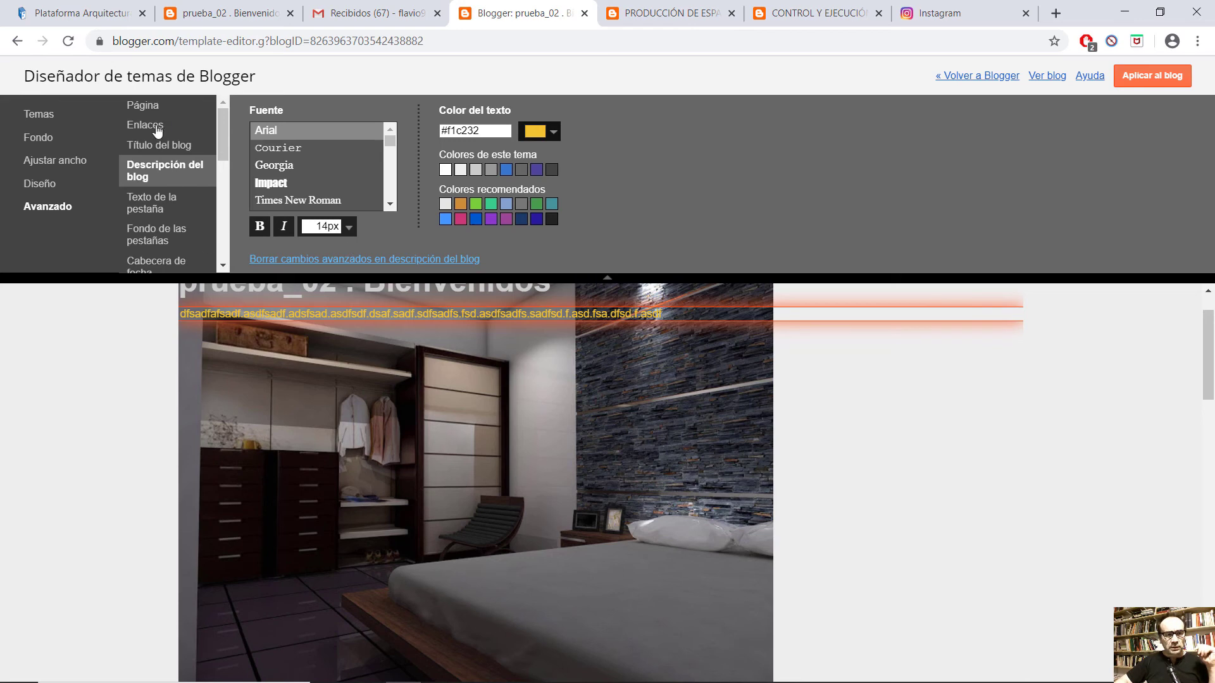
Step: Check the header text colors without highlighting, apply the theme changes to the blog and return to Blogger
click(145, 107)
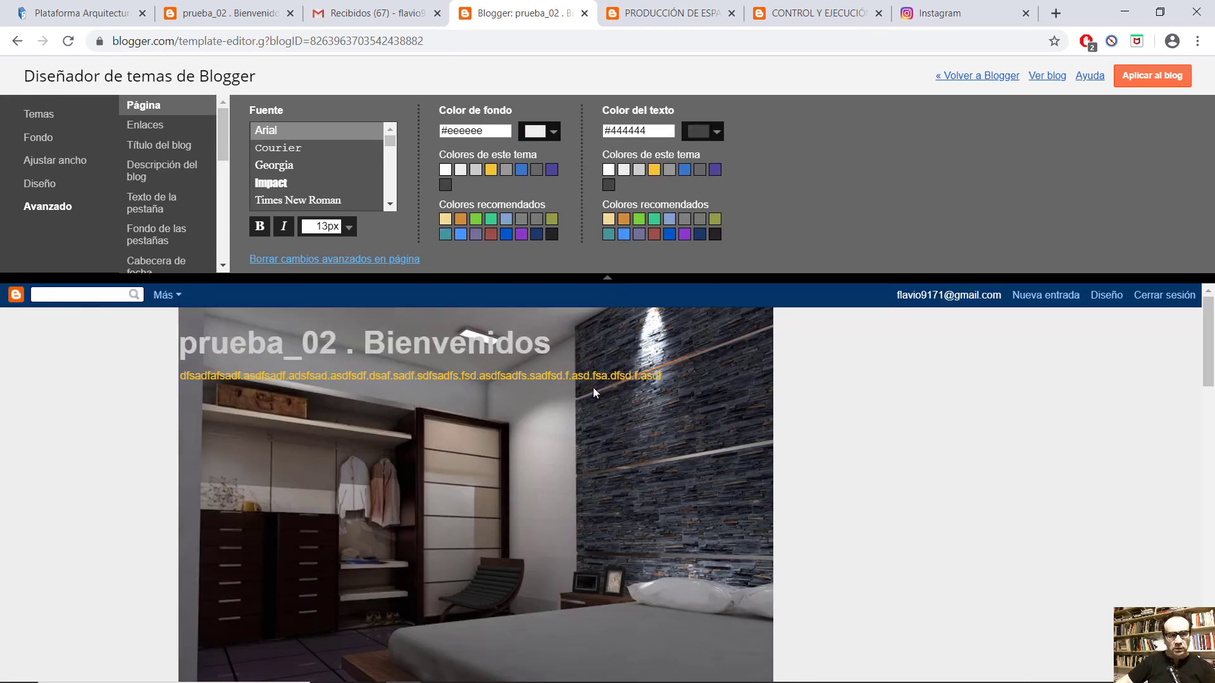
click(1150, 81)
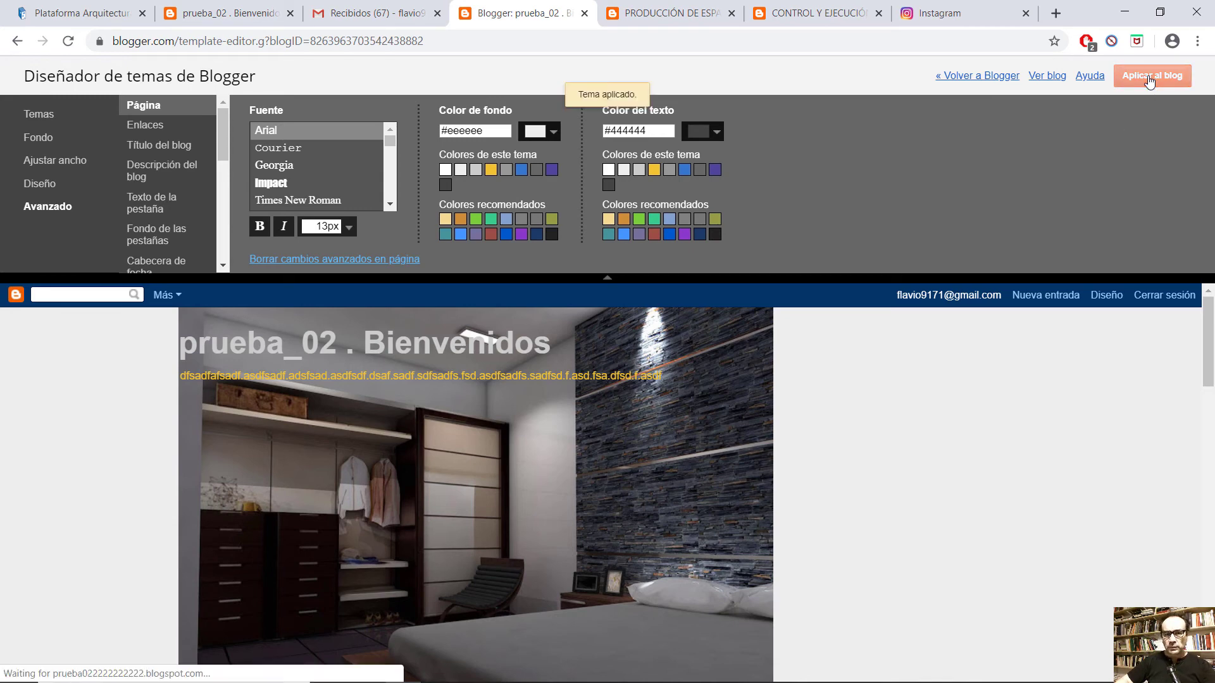
click(997, 77)
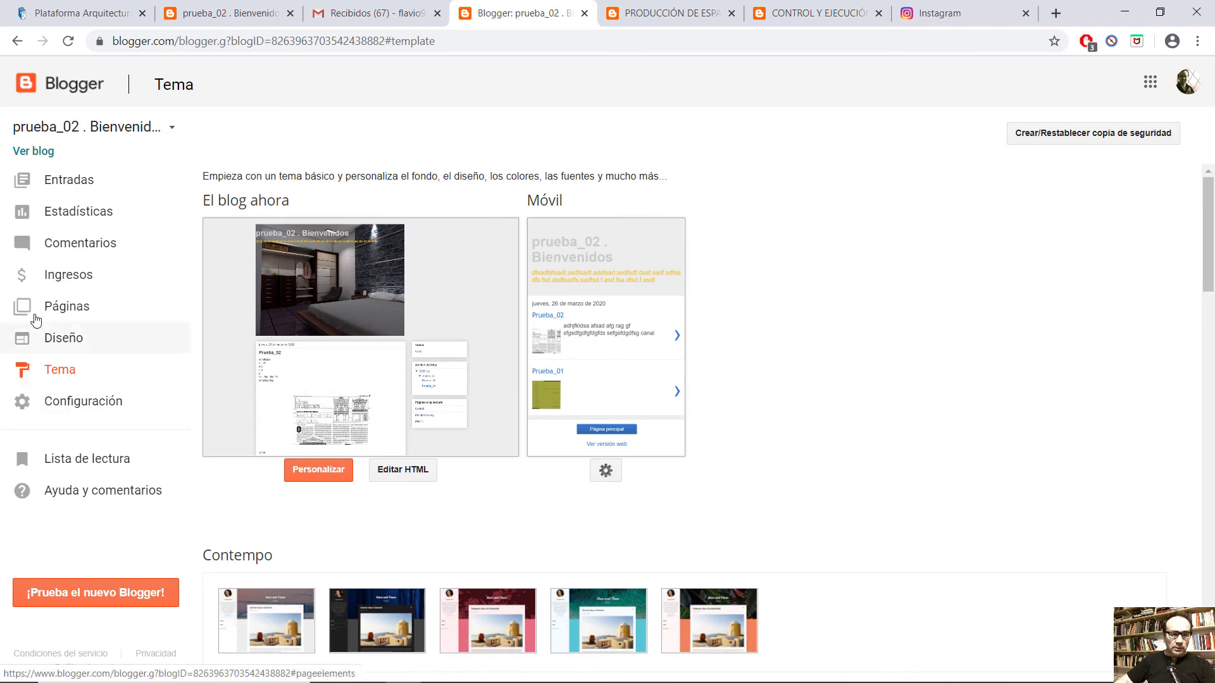
Step: Preview the blog from its Diseño layout and examine the header image, posts and sidebar gadgets
click(50, 339)
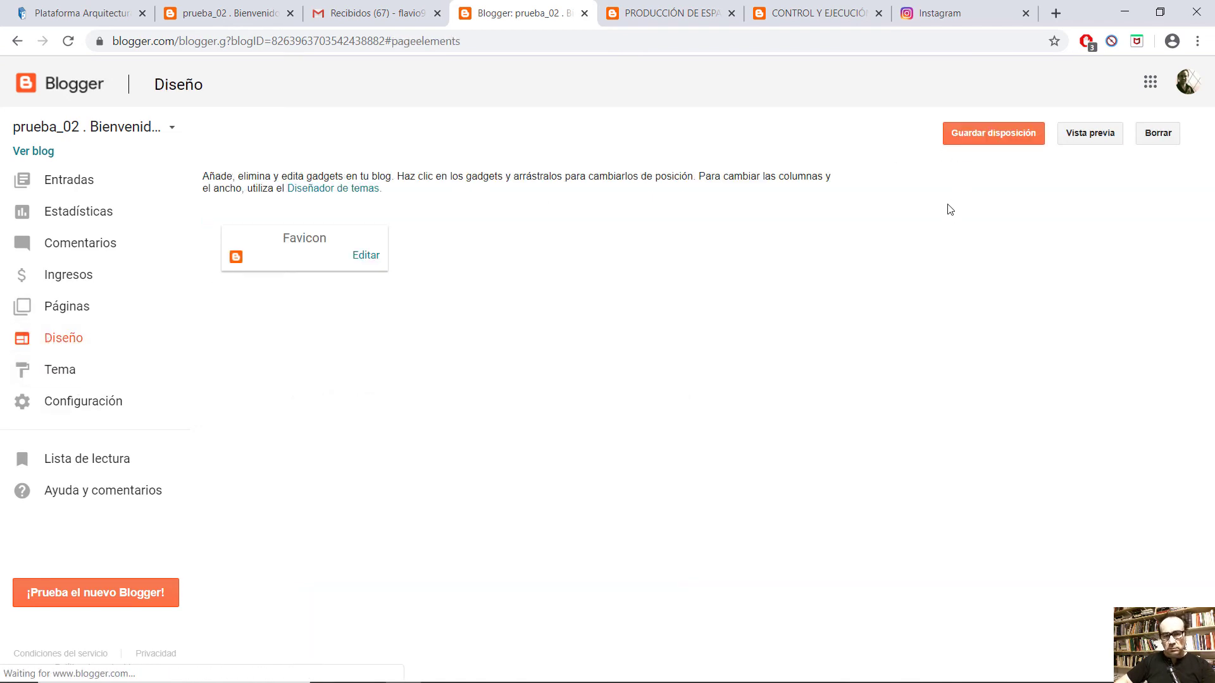
scroll(521, 432, down, 7)
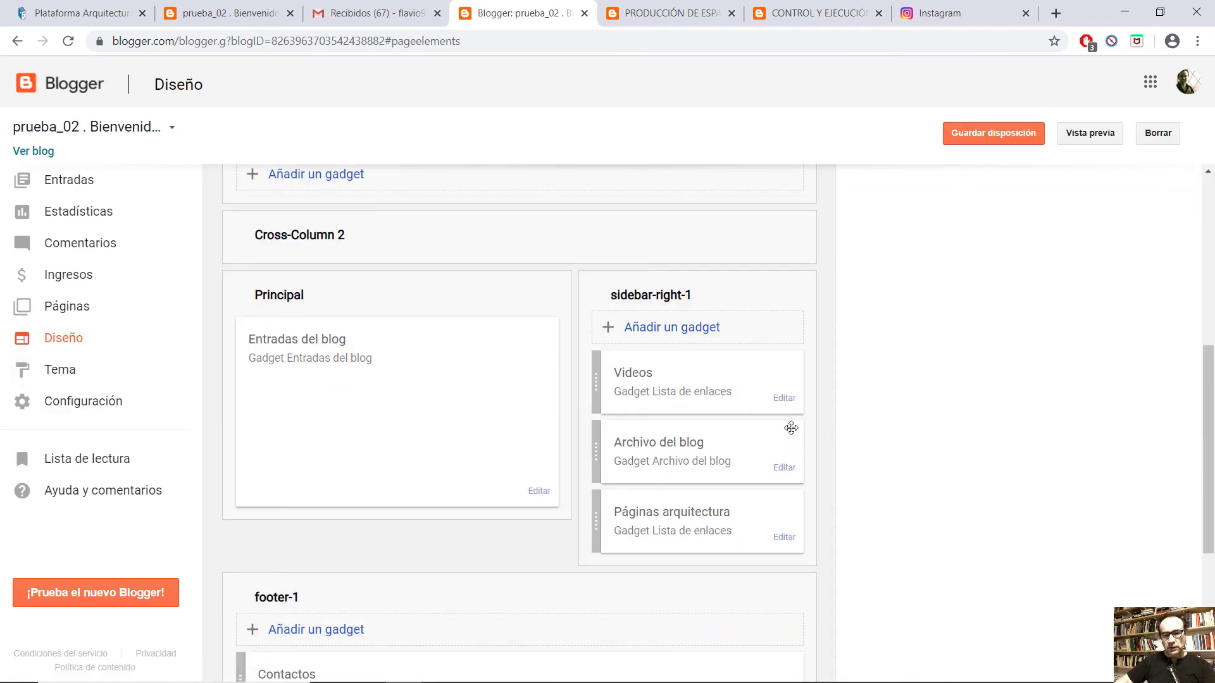
scroll(627, 389, up, 3)
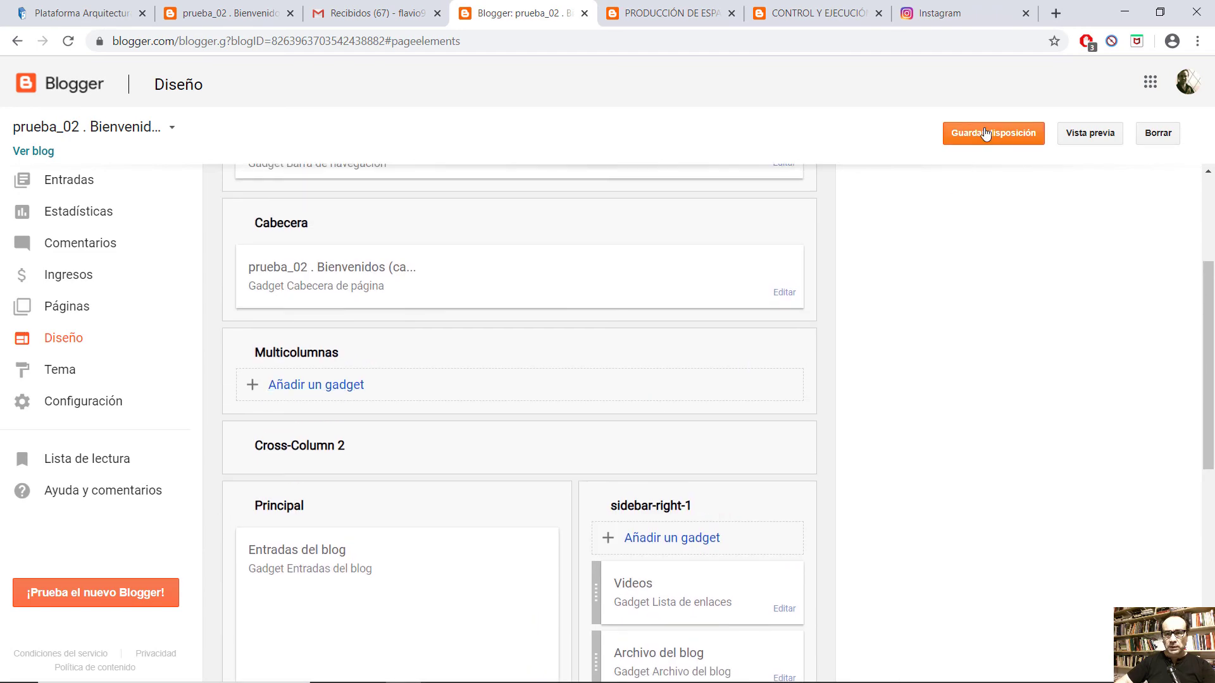
click(1090, 133)
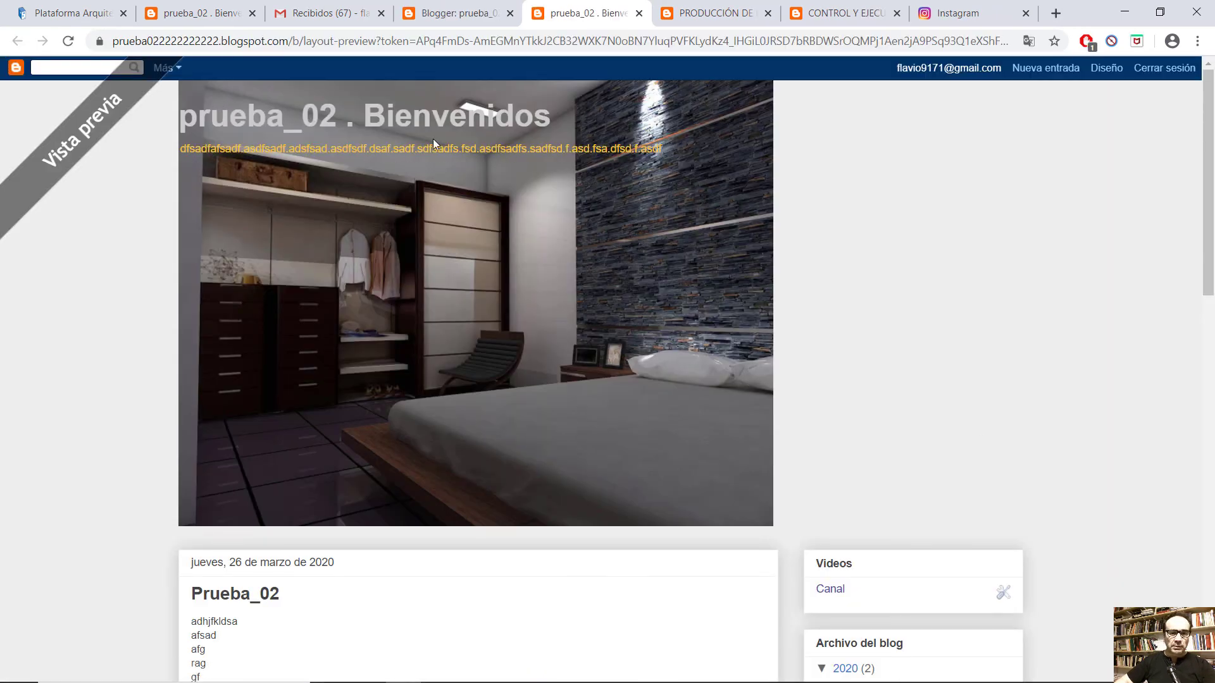
scroll(608, 402, down, 5)
scroll(606, 402, down, 7)
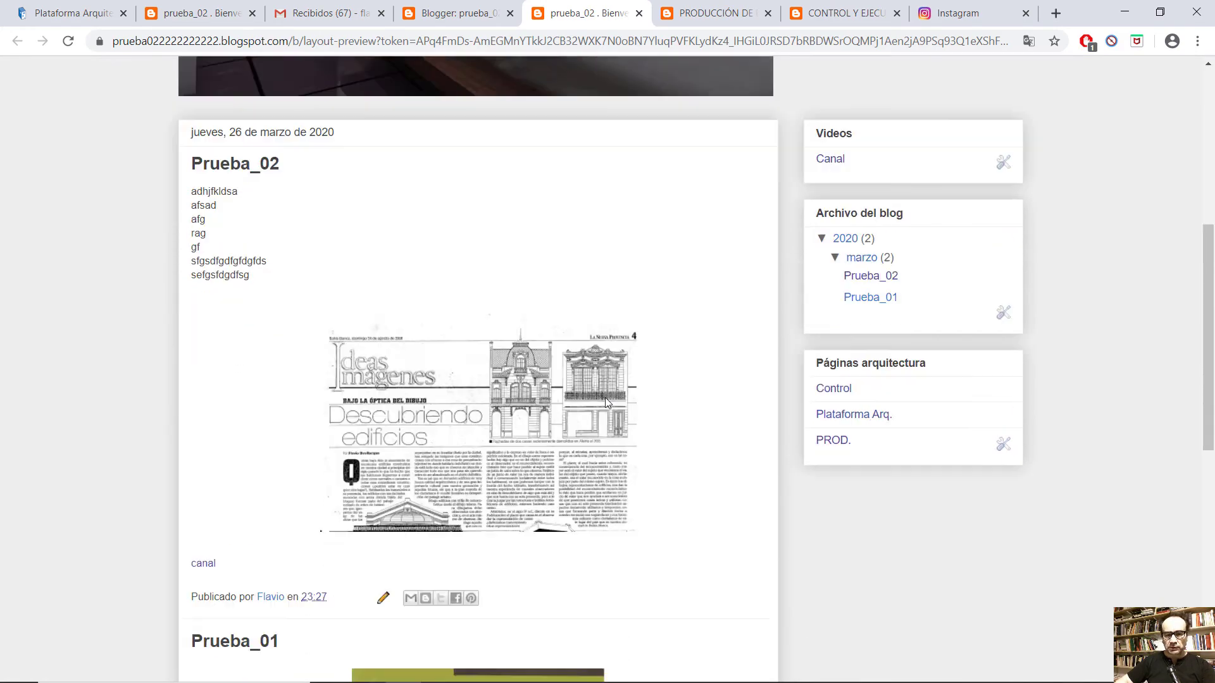
scroll(606, 402, down, 3)
scroll(606, 403, up, 9)
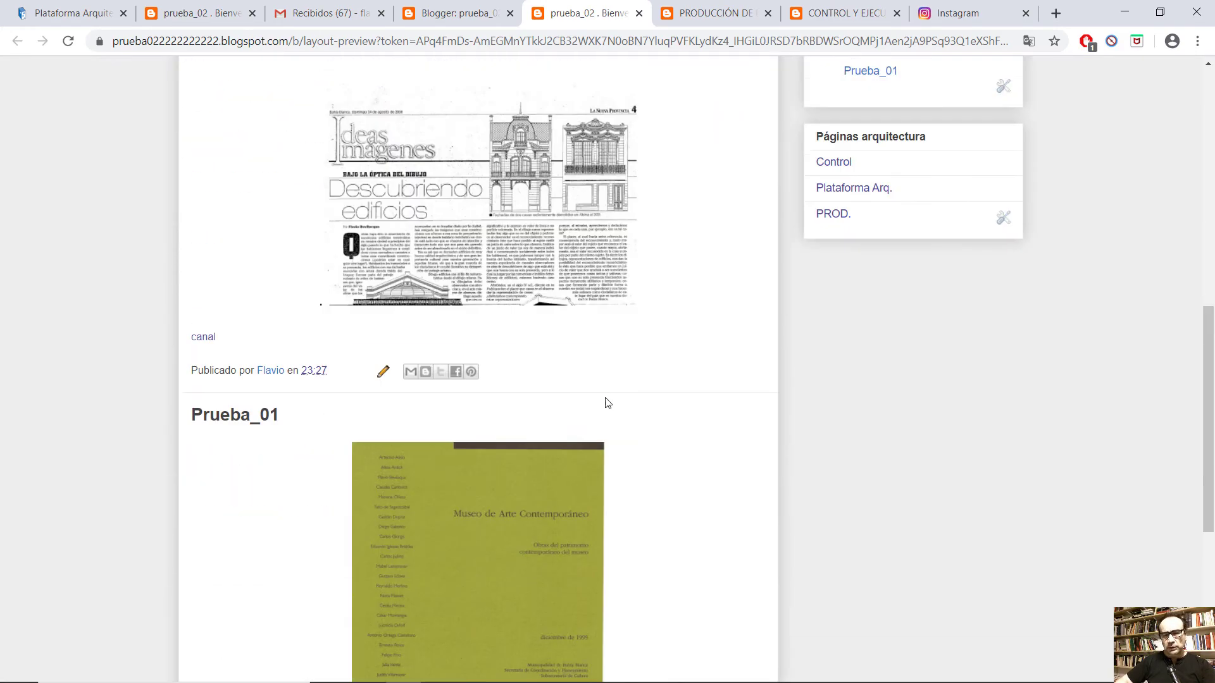
scroll(606, 402, up, 6)
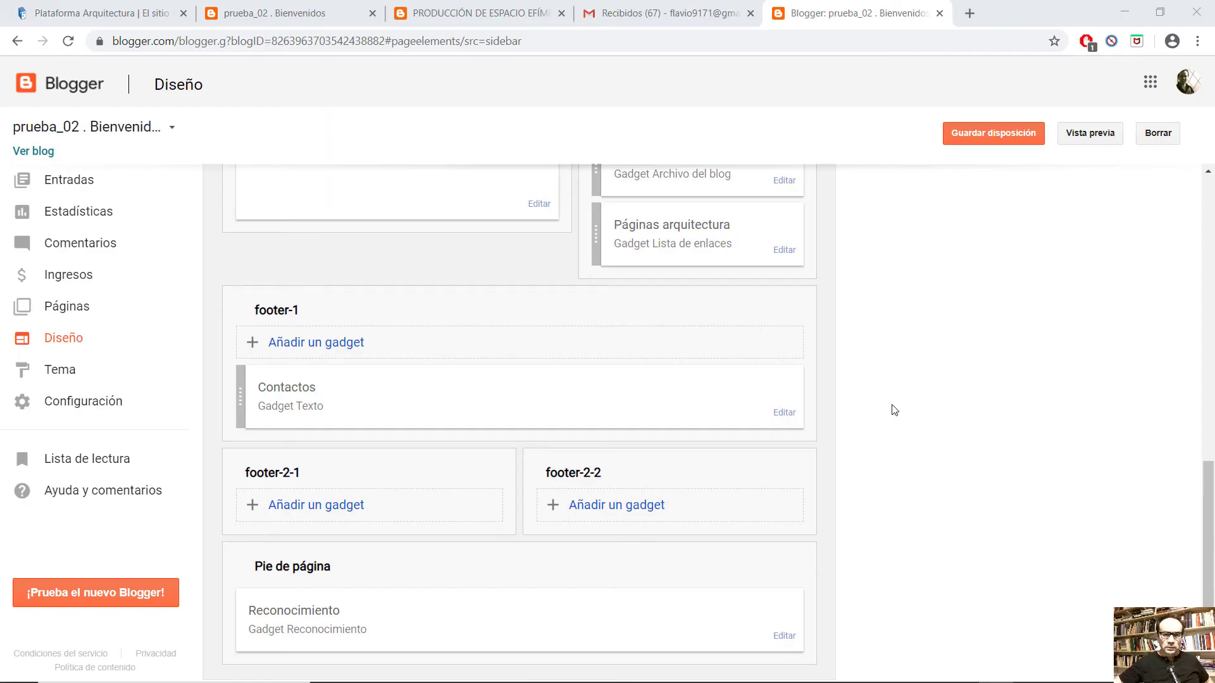
click(70, 409)
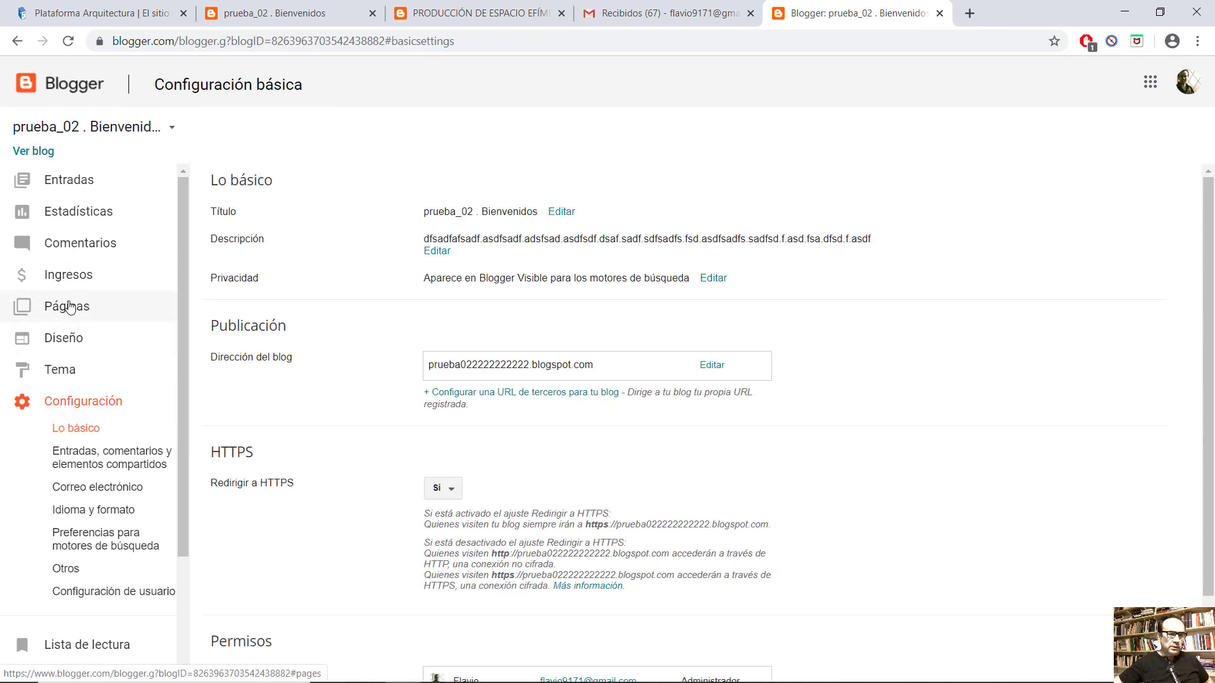
click(57, 184)
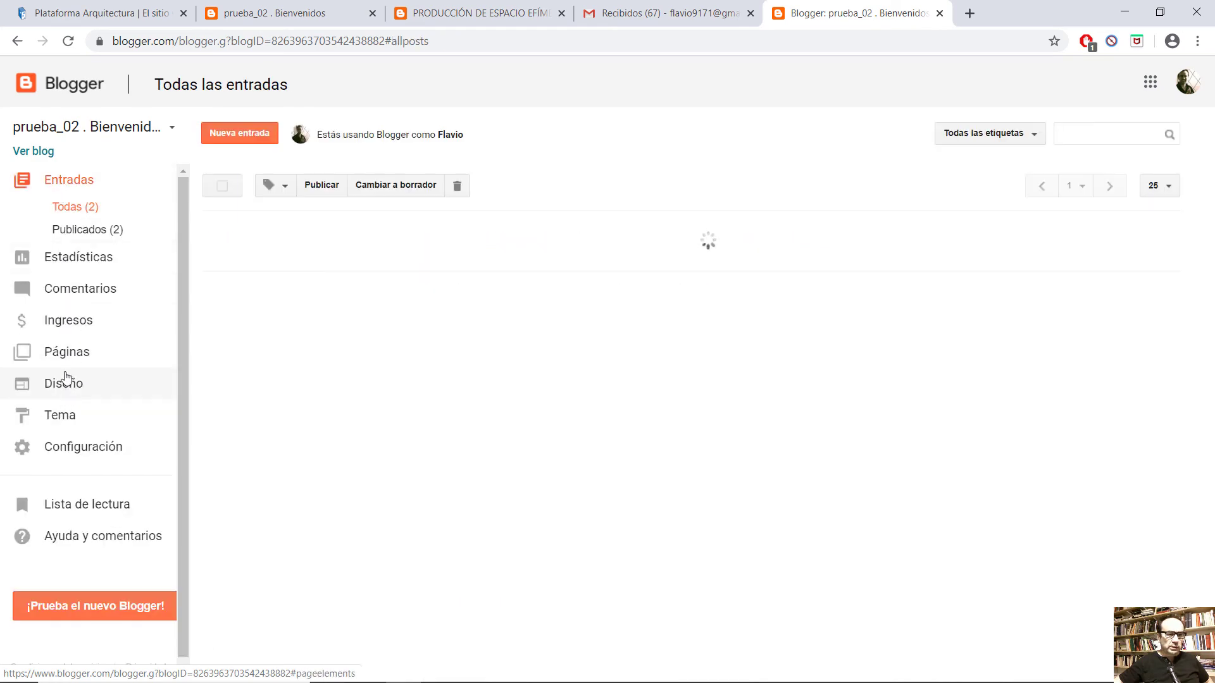
click(66, 378)
click(65, 379)
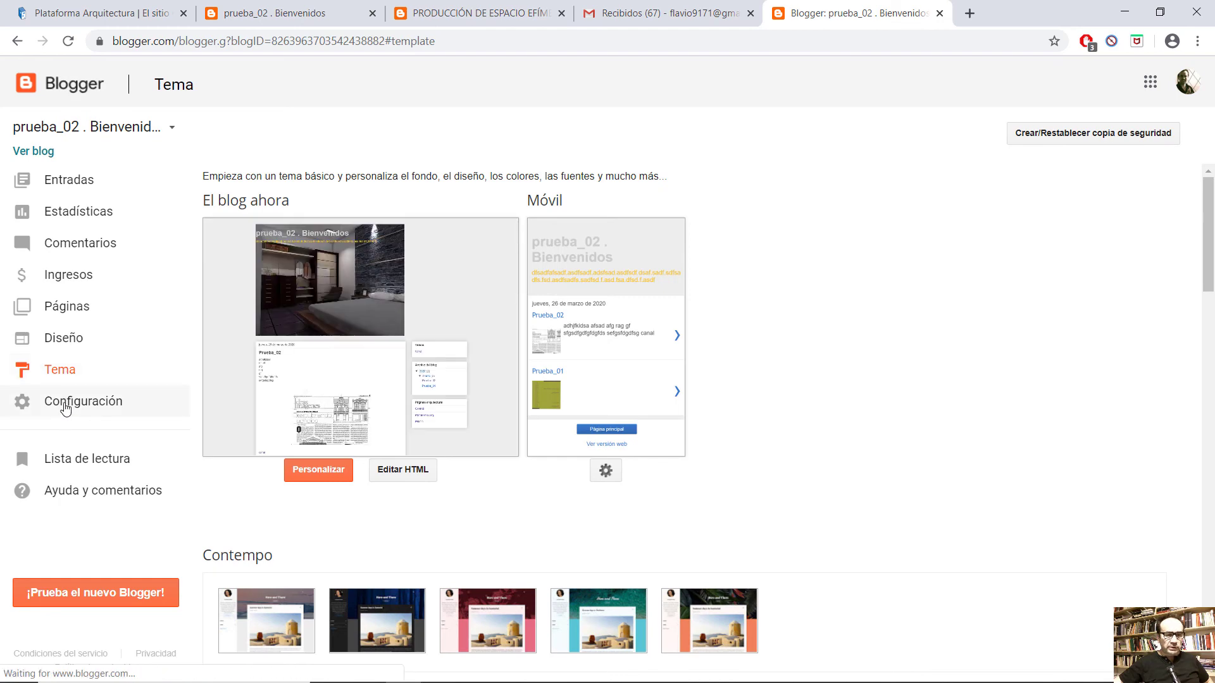
Step: In the blog's settings for posts, comments and shared elements, allow commenting for "Solo los miembros de este blog"
click(65, 408)
scroll(122, 316, down, 3)
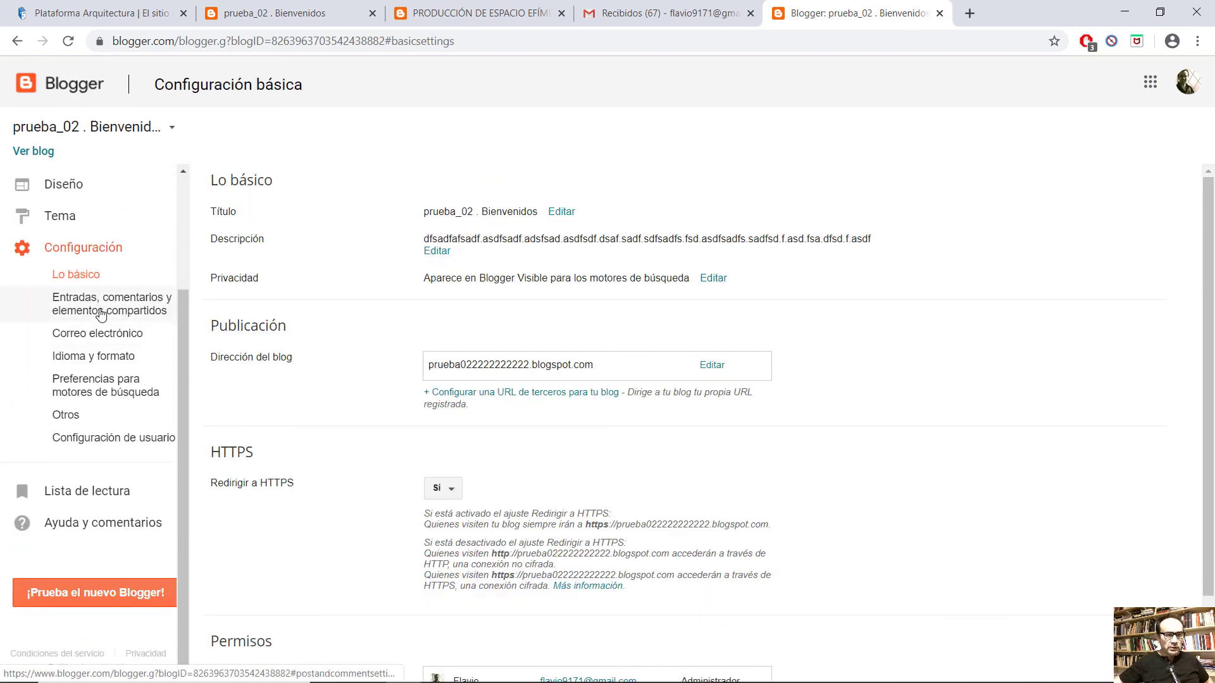
click(101, 311)
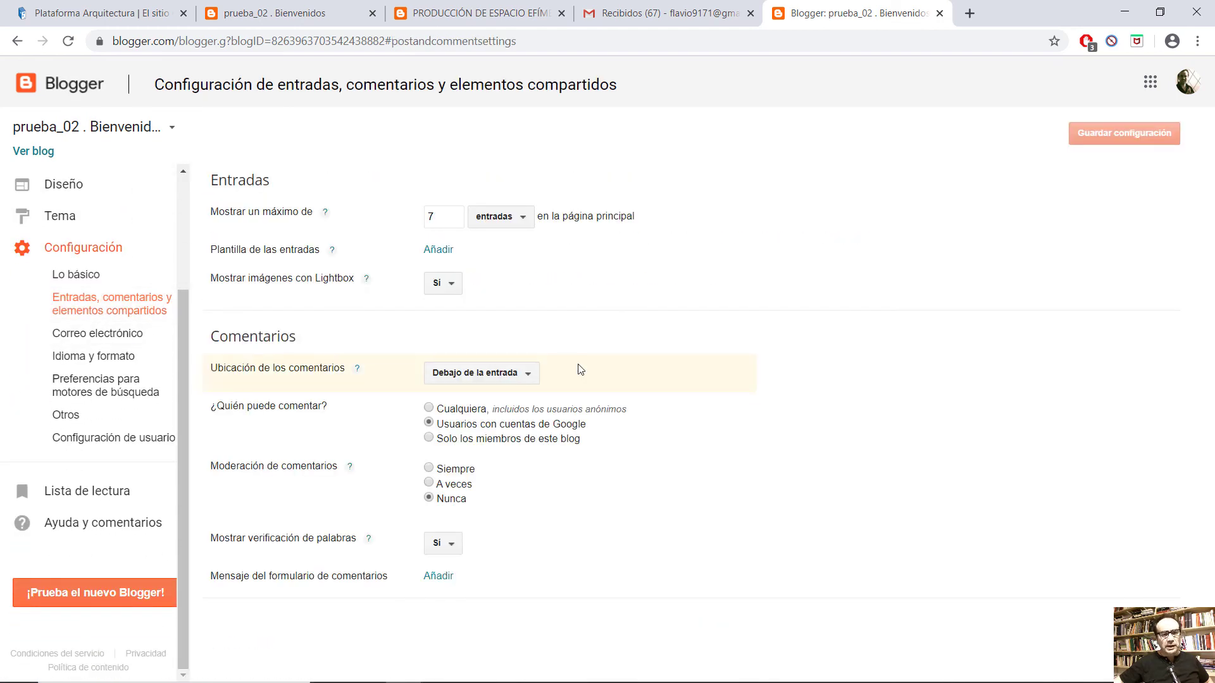
click(428, 439)
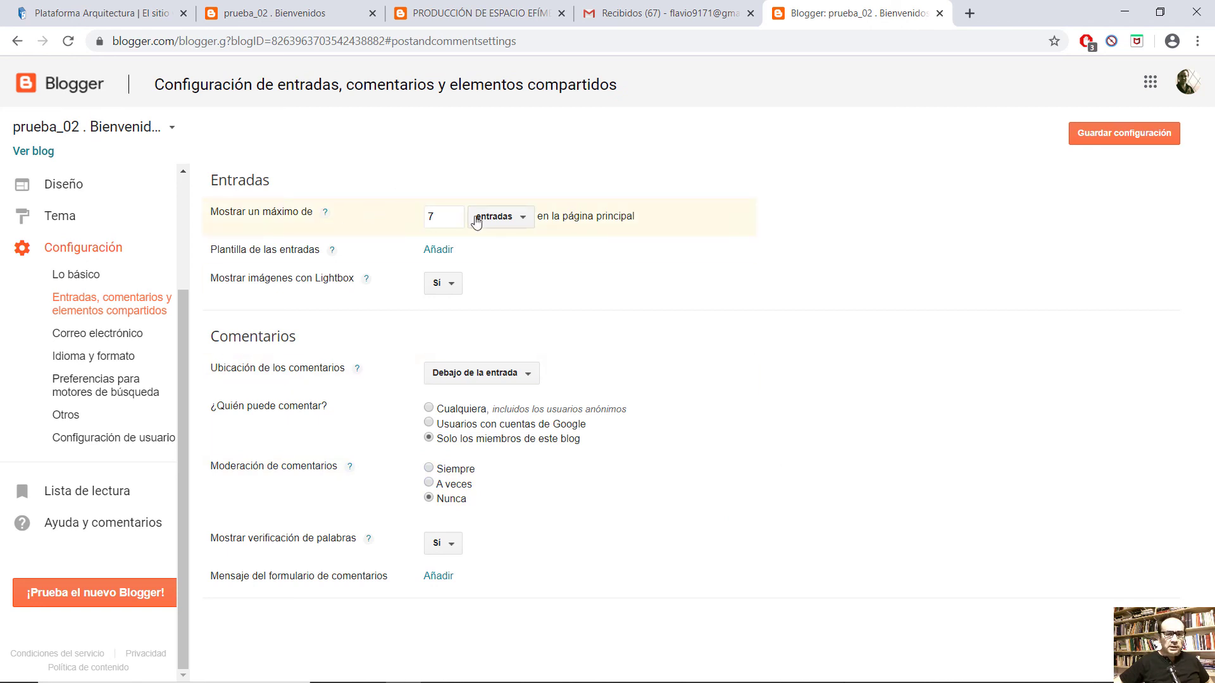
Step: Set the maximum shown on the main page to 15 entradas and save the configuration
click(524, 221)
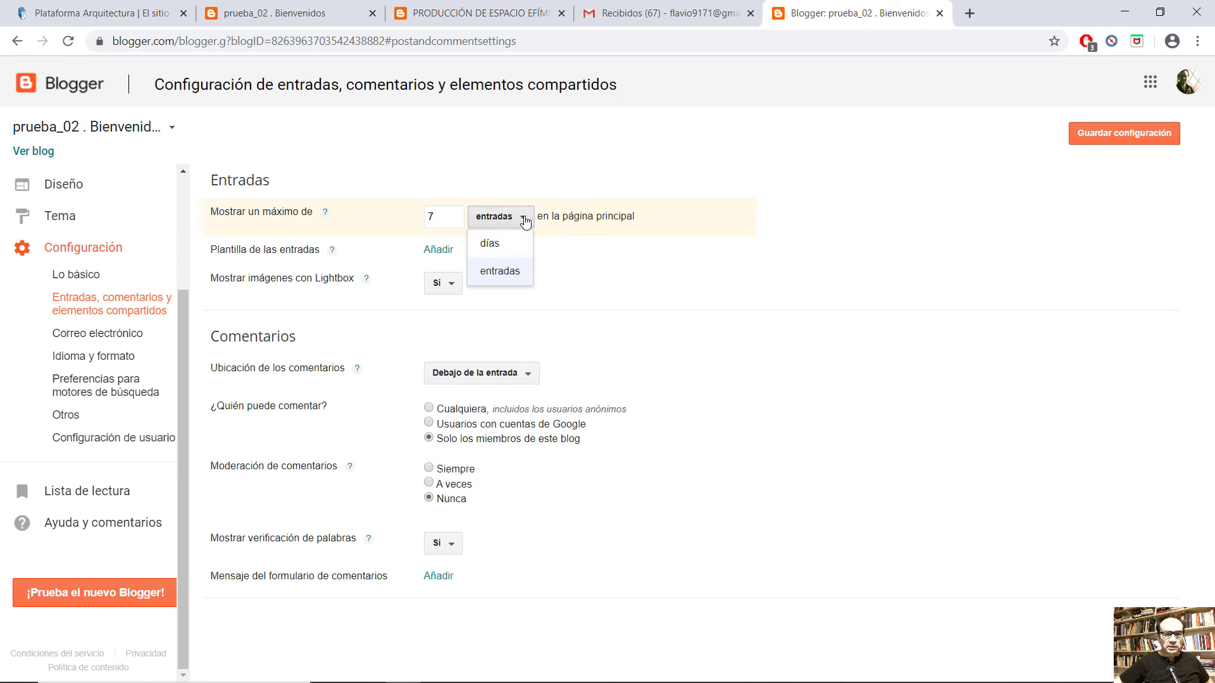
click(524, 221)
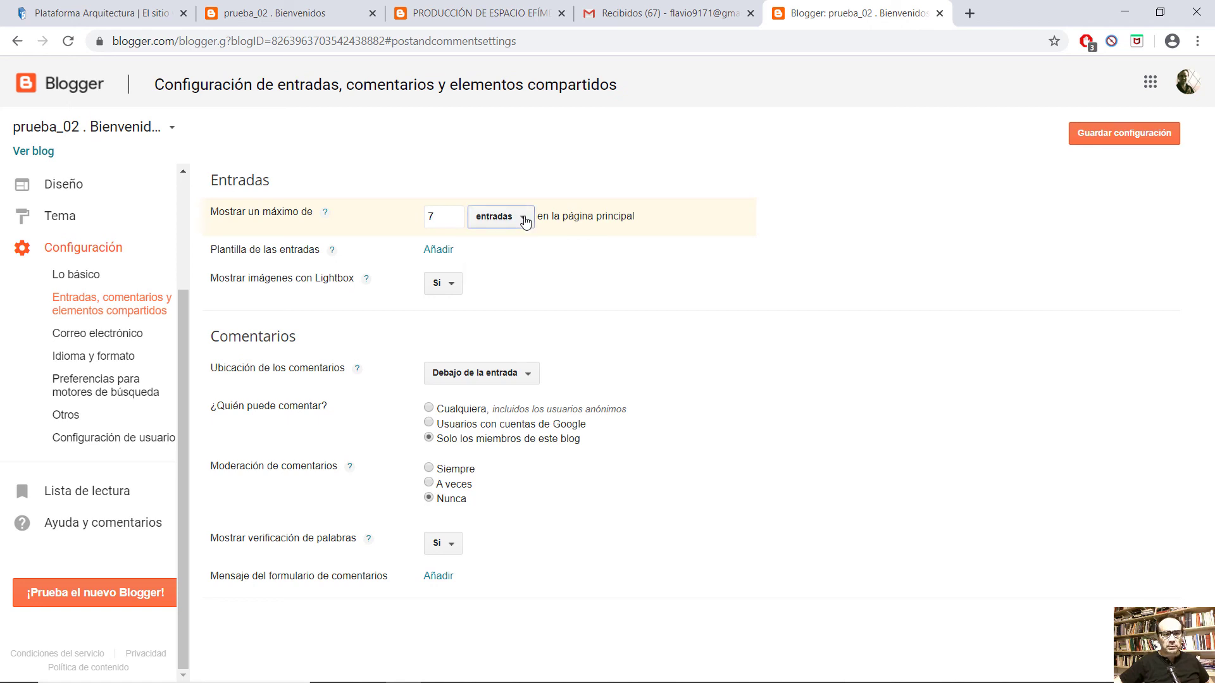
double_click(440, 220)
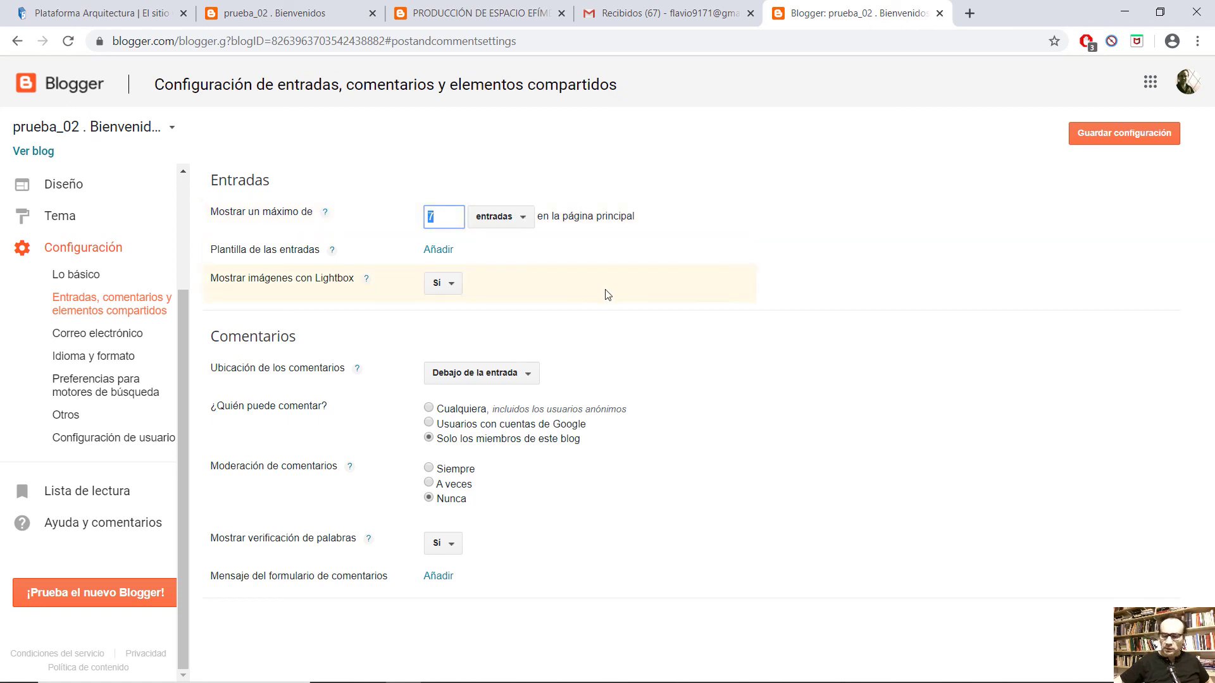
text(15)
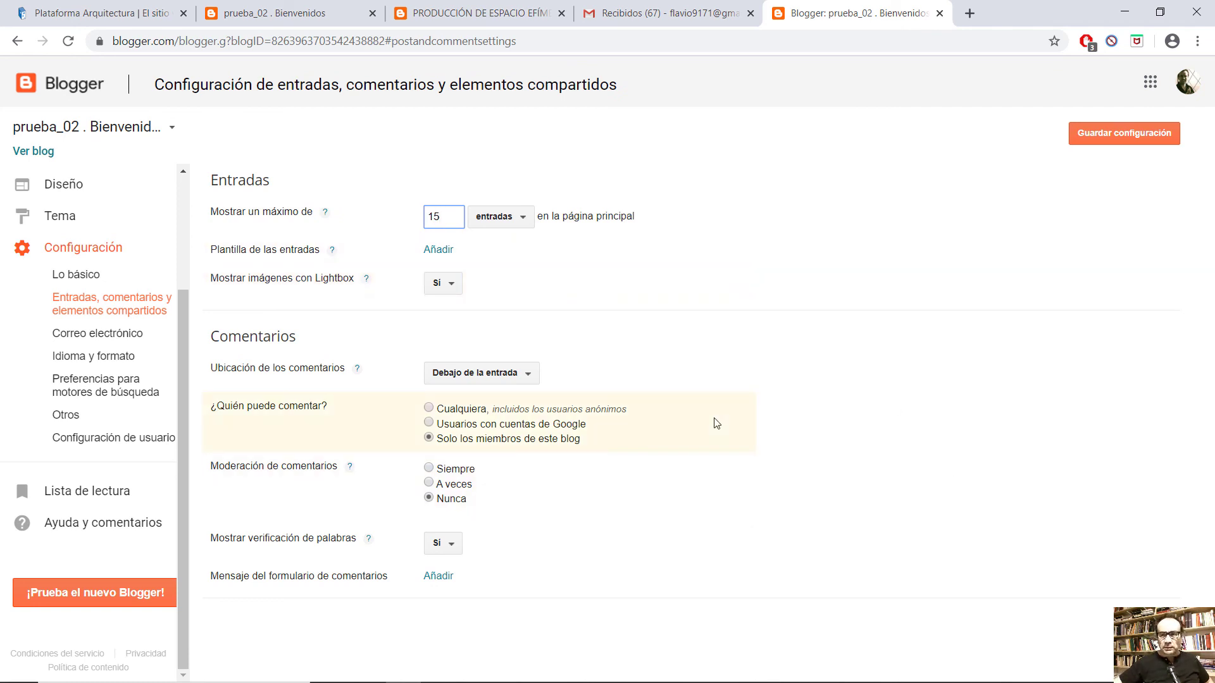
click(1106, 139)
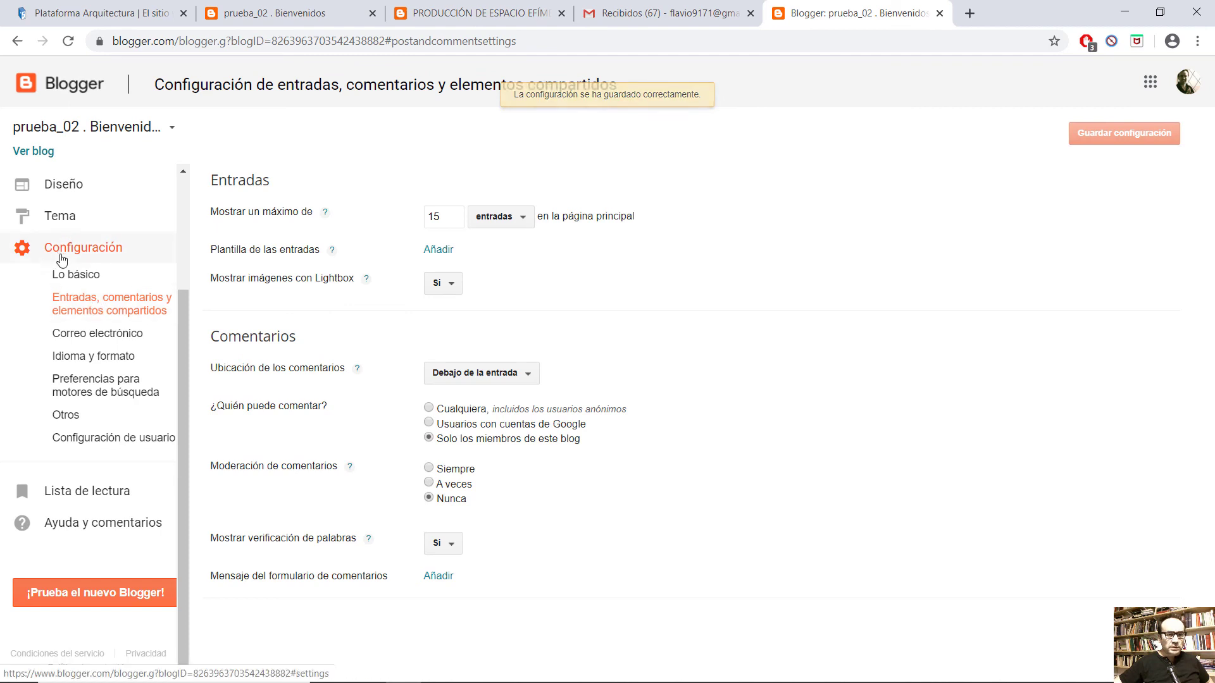
Step: Preview the blog from its Diseño layout again, examine the whole page from header to footer, and close the preview
scroll(85, 353, up, 3)
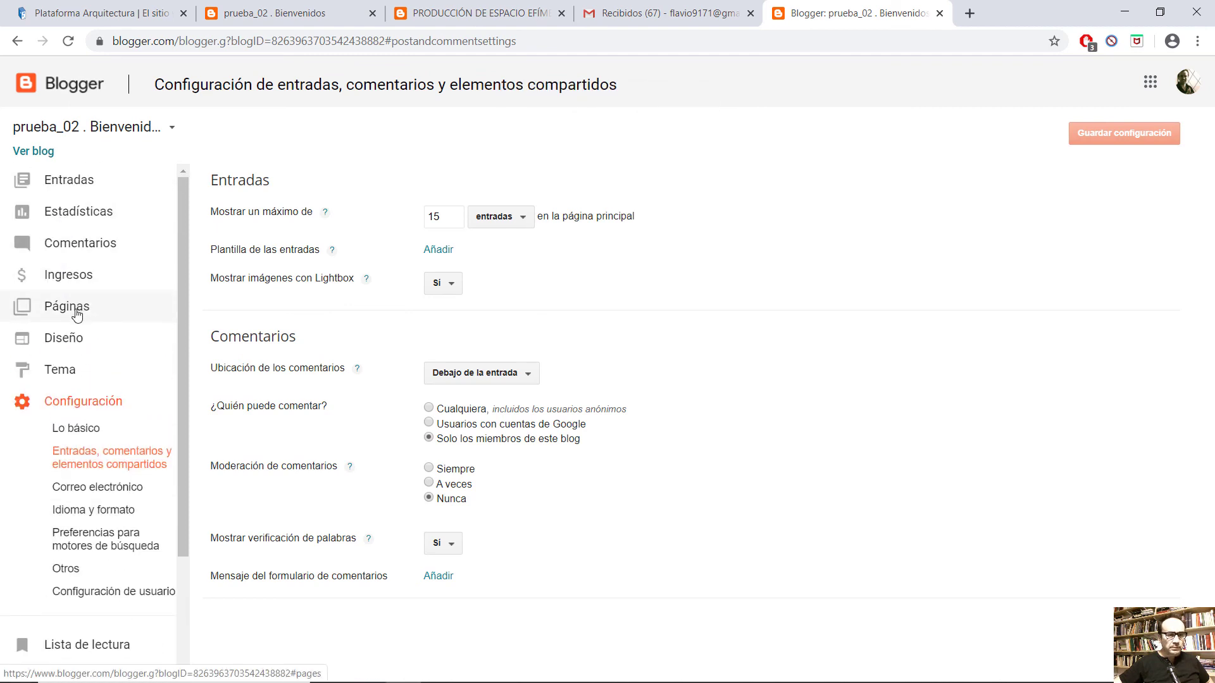
click(75, 340)
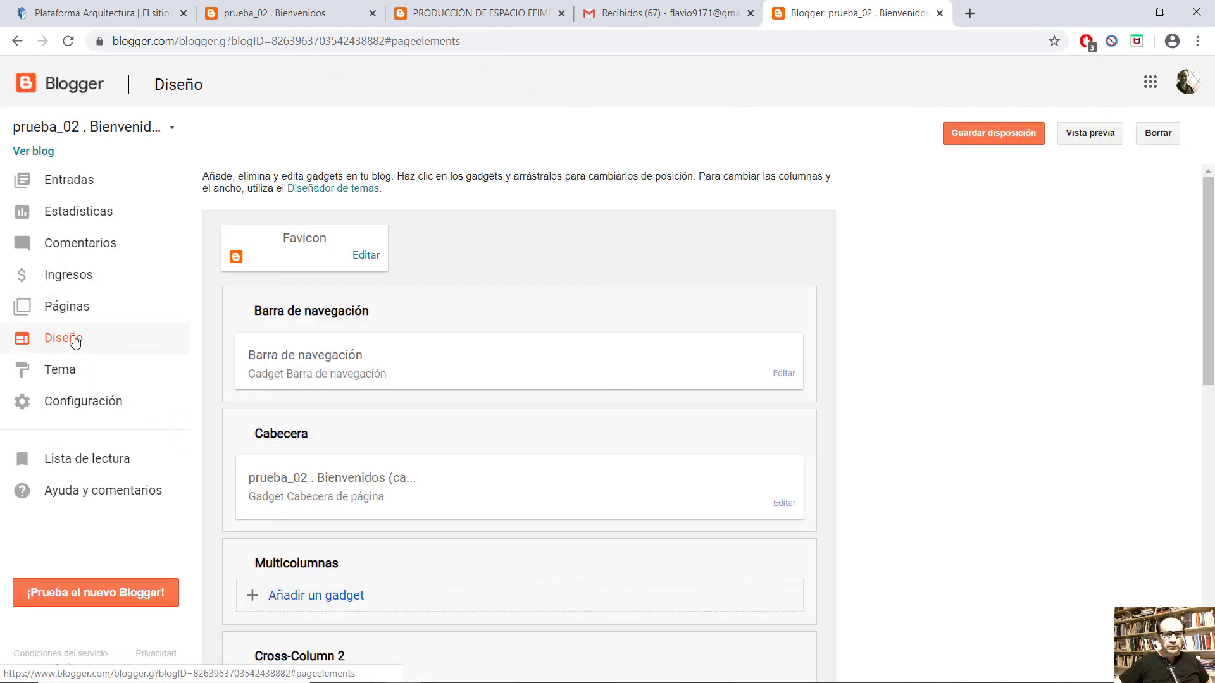
click(1088, 133)
scroll(453, 293, down, 6)
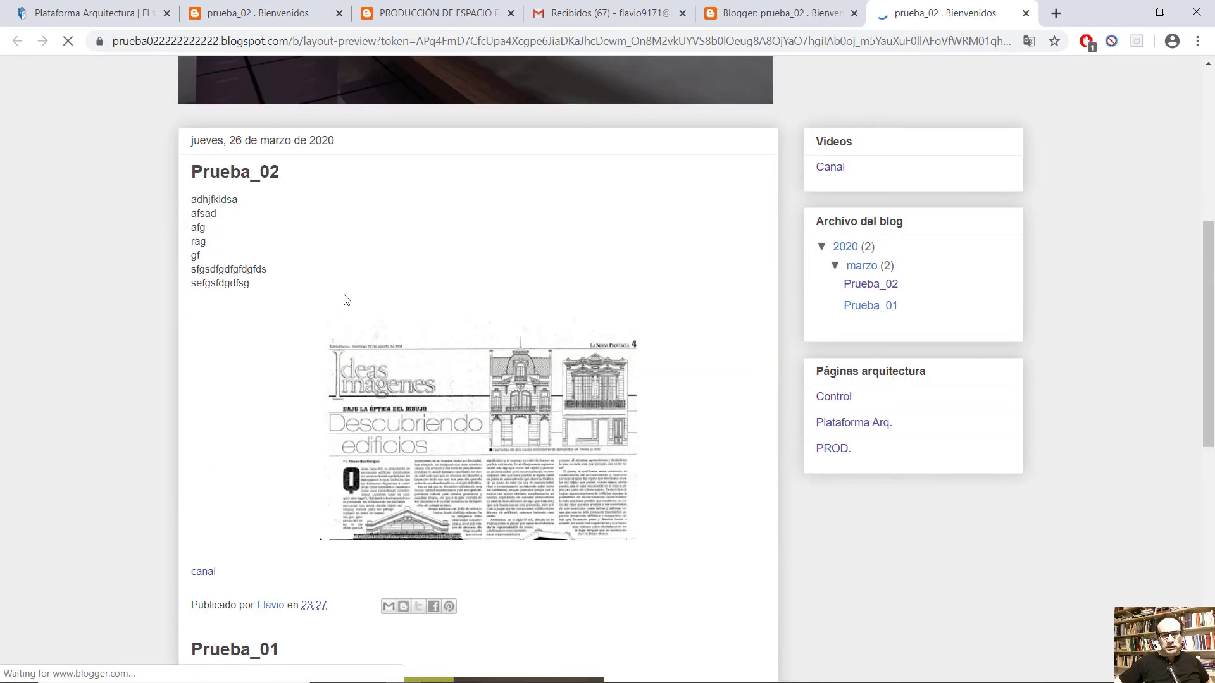
scroll(437, 506, down, 5)
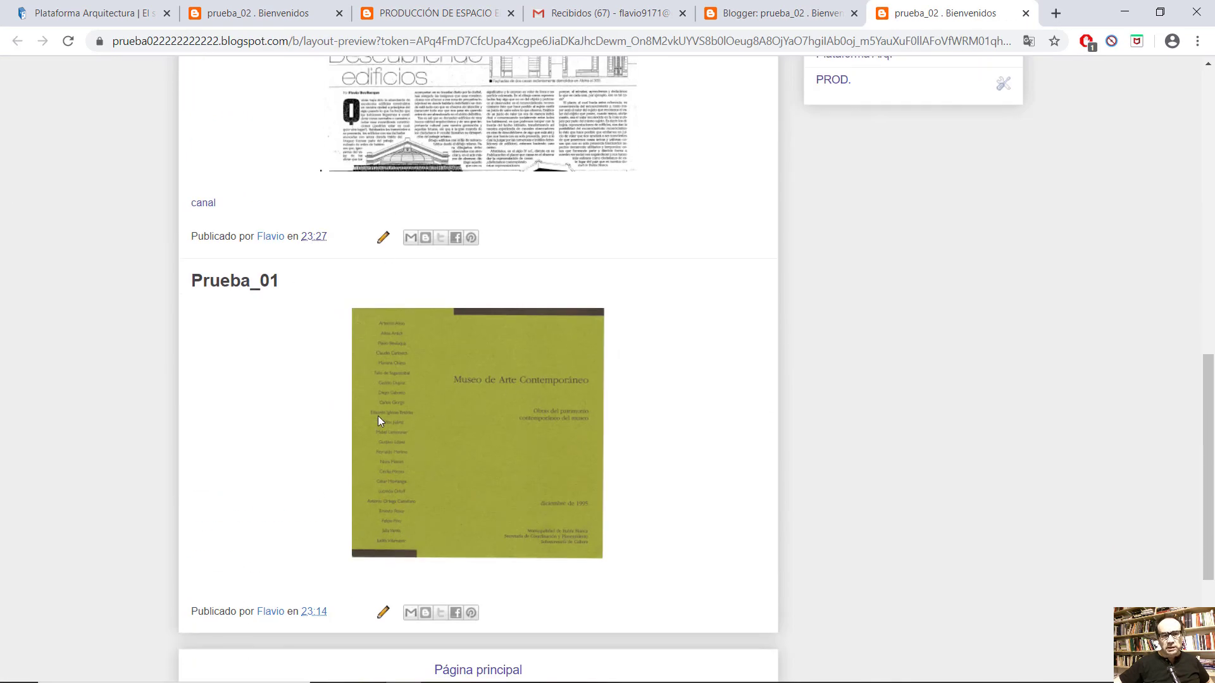
scroll(379, 417, down, 4)
scroll(381, 417, up, 15)
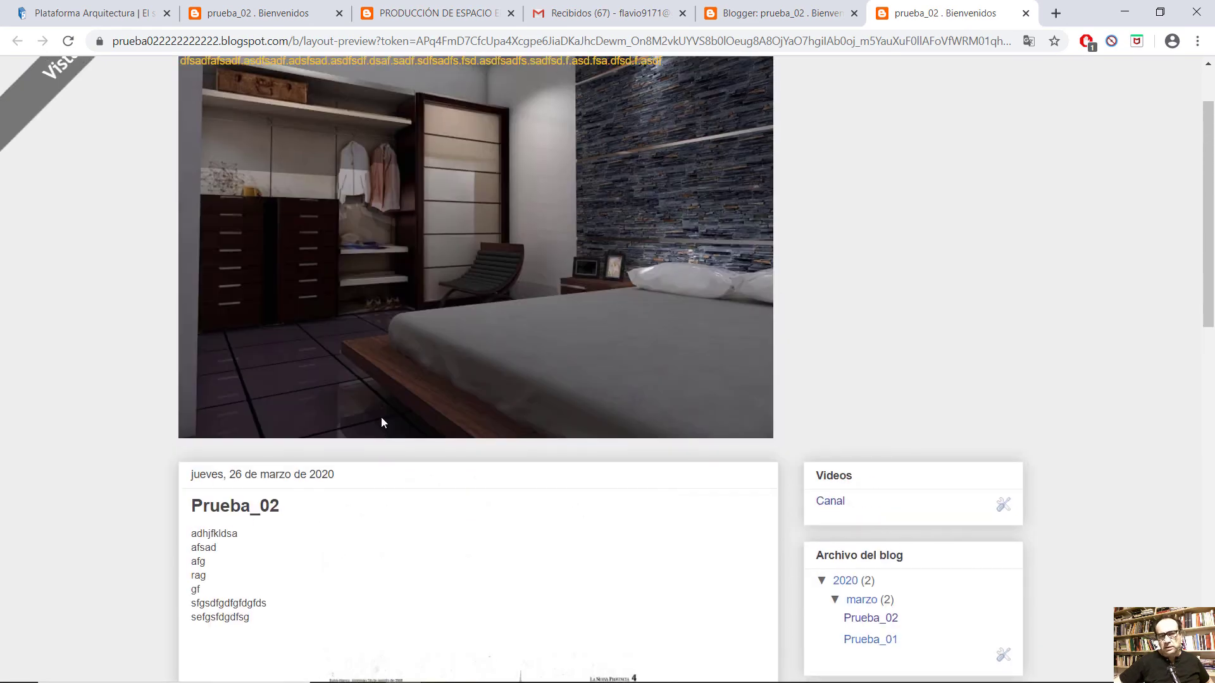
scroll(381, 418, up, 2)
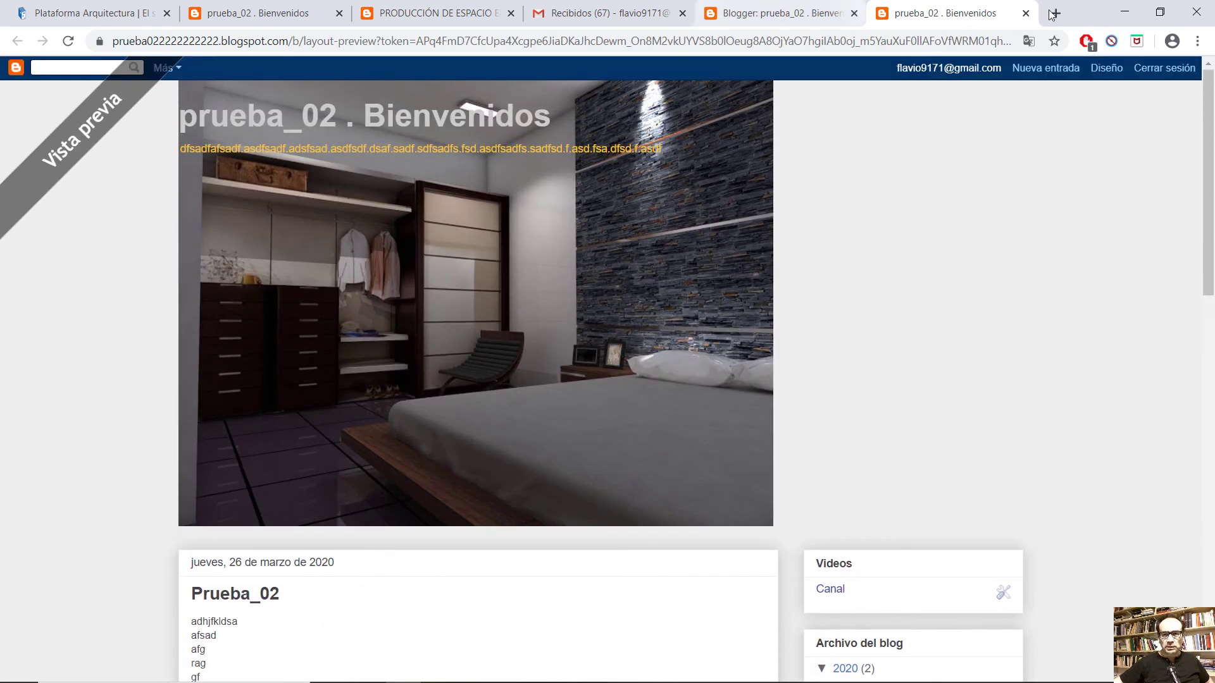
click(1025, 12)
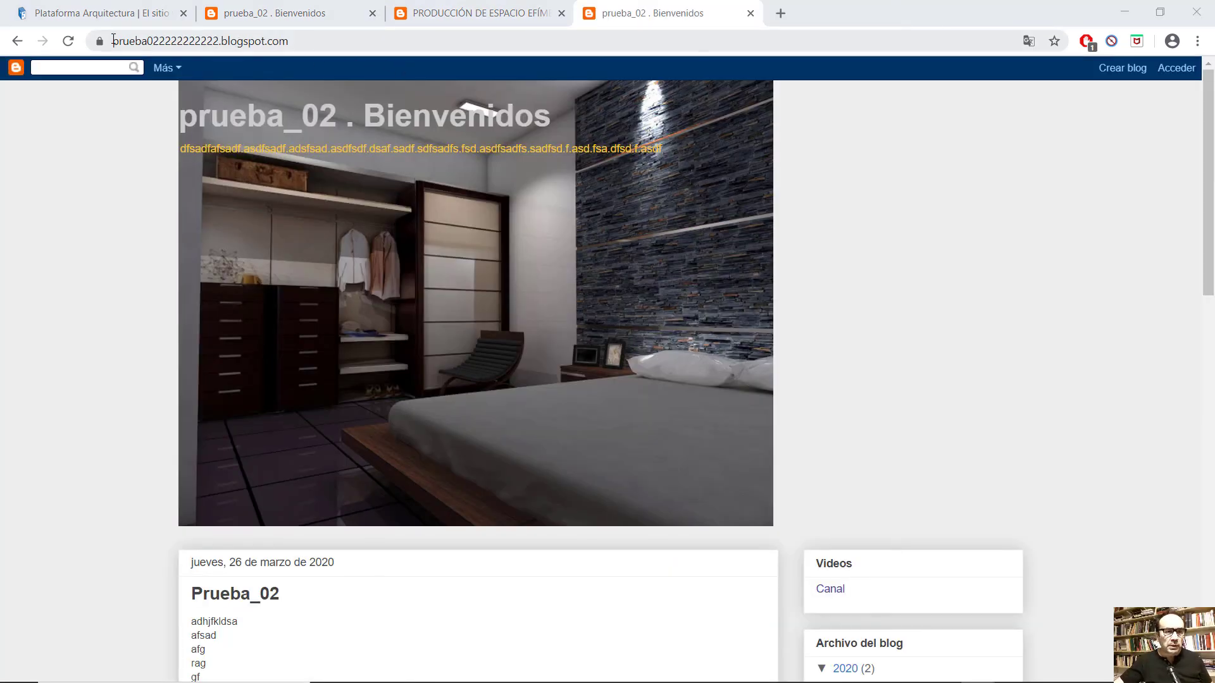
Step: Review the published blog, test the canal link in the Prueba_02 post and return to the blog
scroll(746, 323, down, 5)
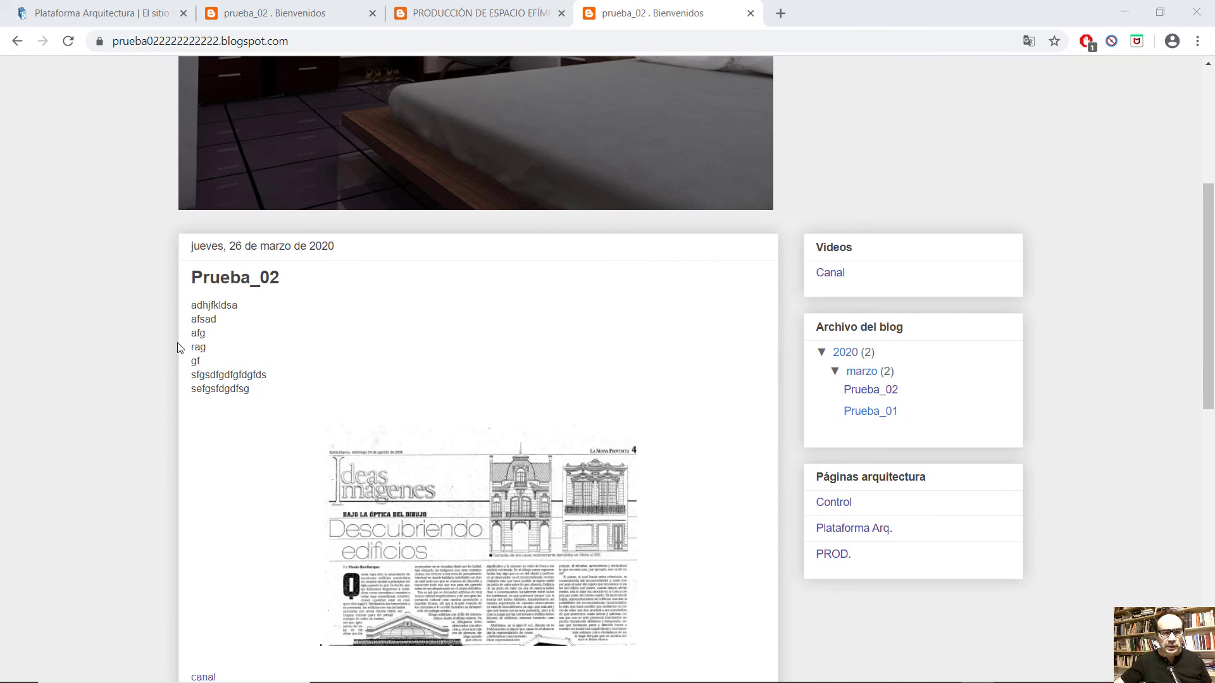
scroll(190, 374, down, 5)
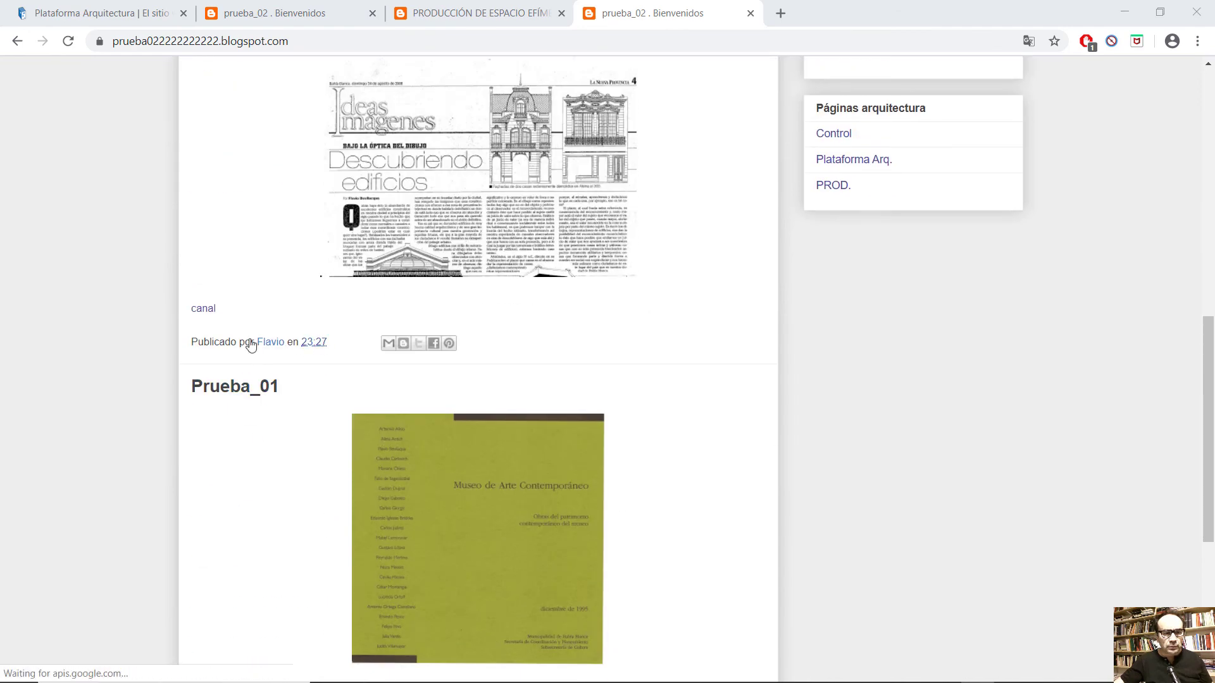
click(206, 311)
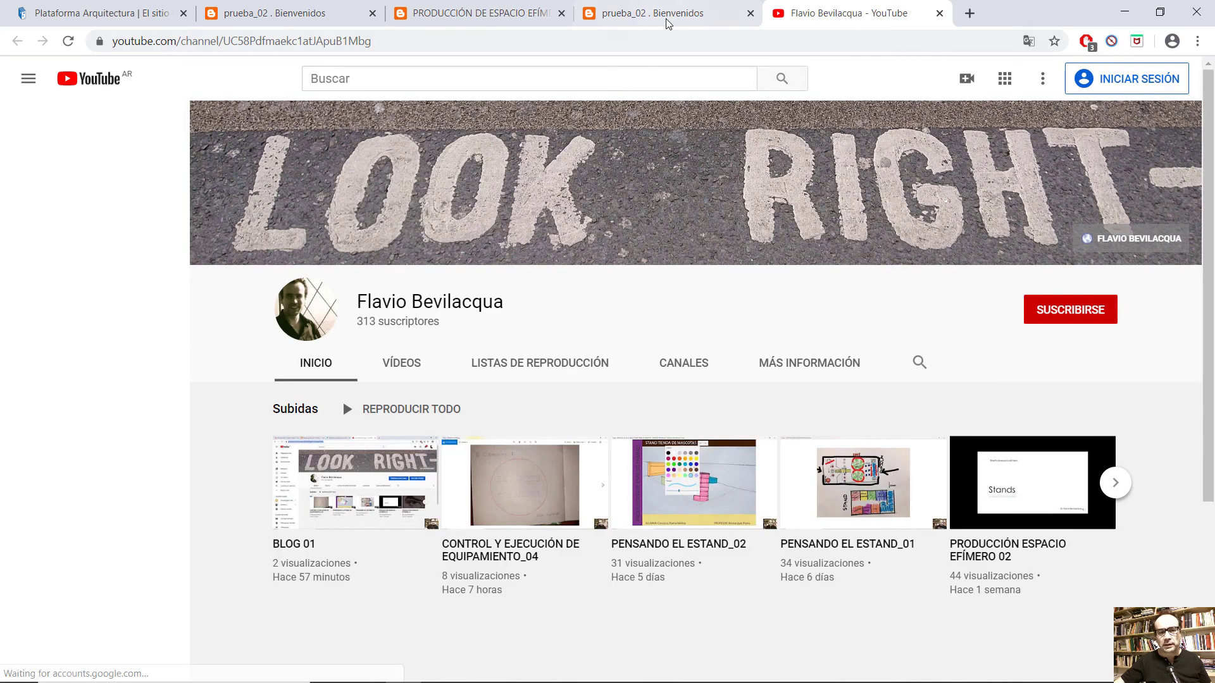
click(668, 19)
scroll(842, 247, up, 5)
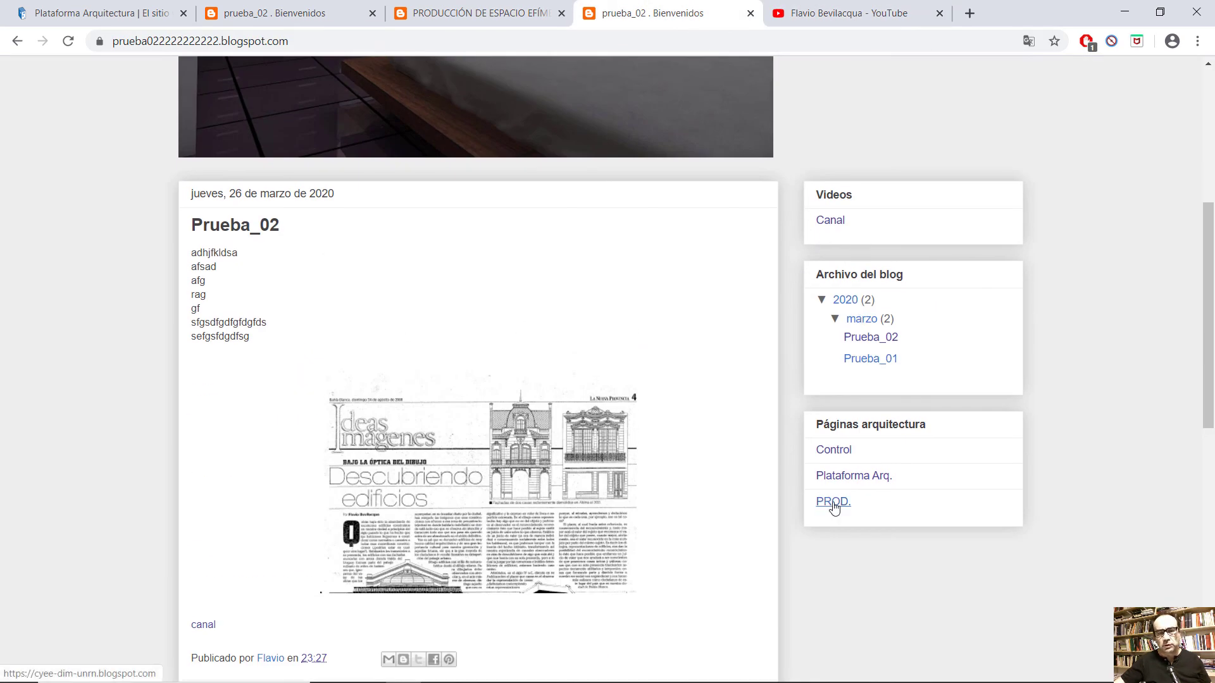
Step: View the Prueba_01 post's image enlarged and close the enlarged view
scroll(833, 506, down, 7)
click(433, 410)
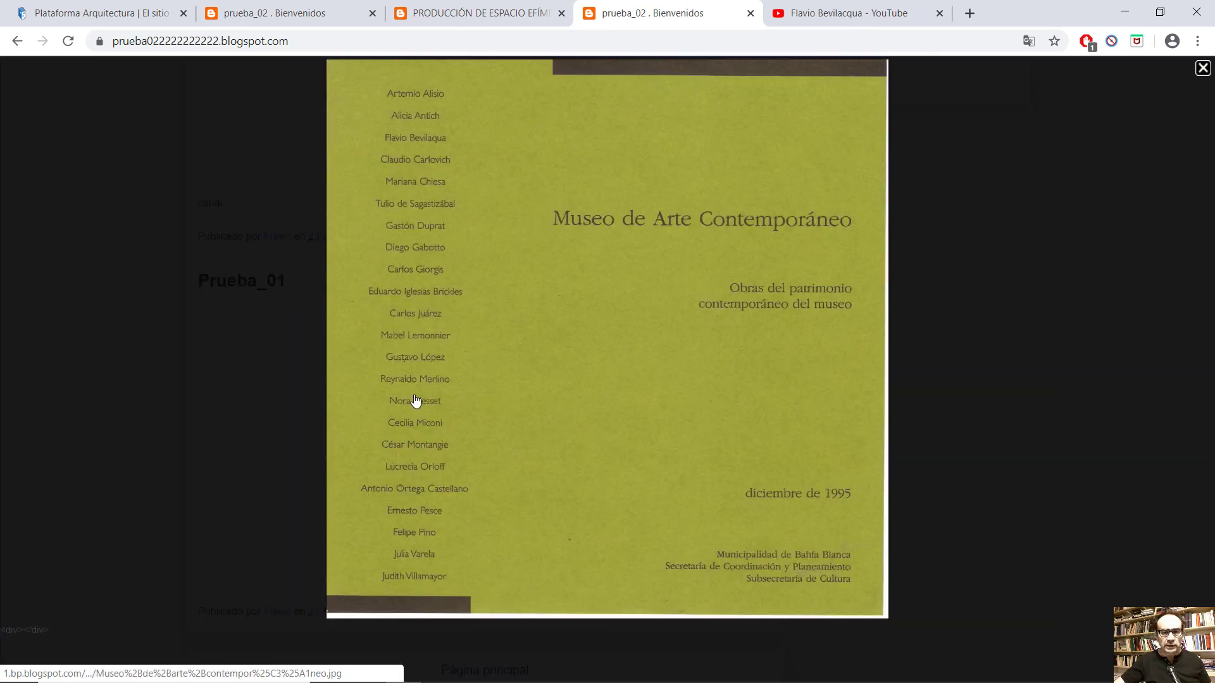
click(1203, 69)
Step: Test the Instagram link in the Contactos footer, return to the blog and review its header, posts and sidebar
scroll(417, 446, down, 4)
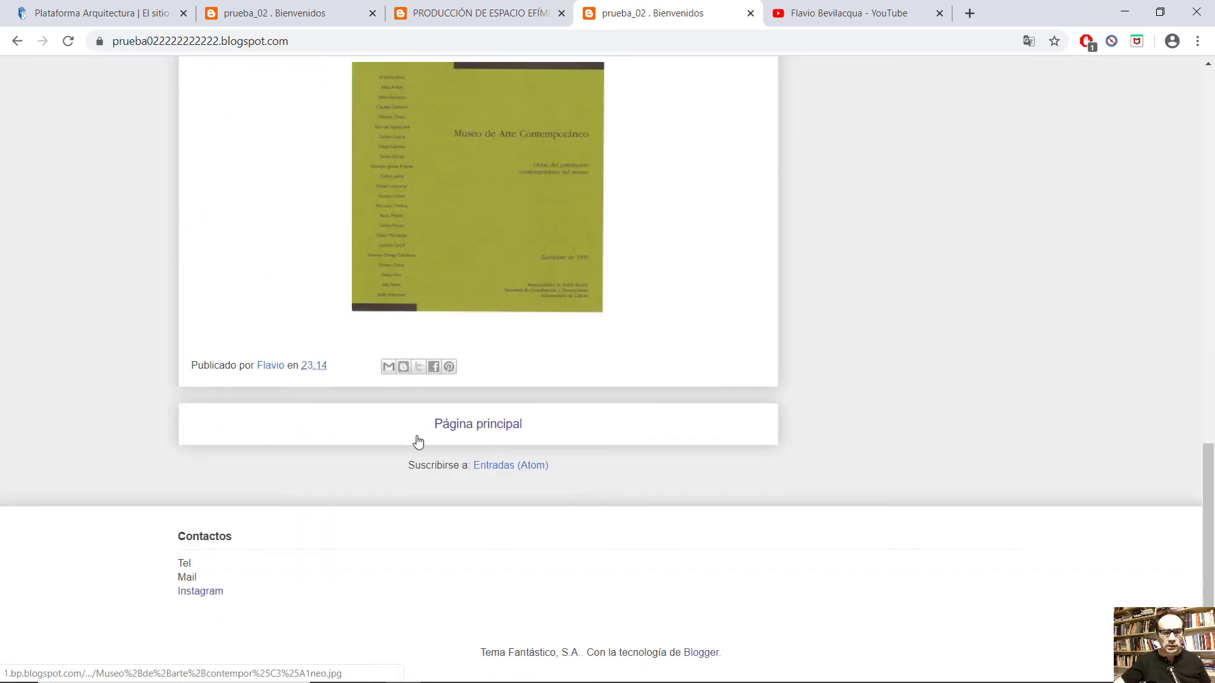
click(199, 598)
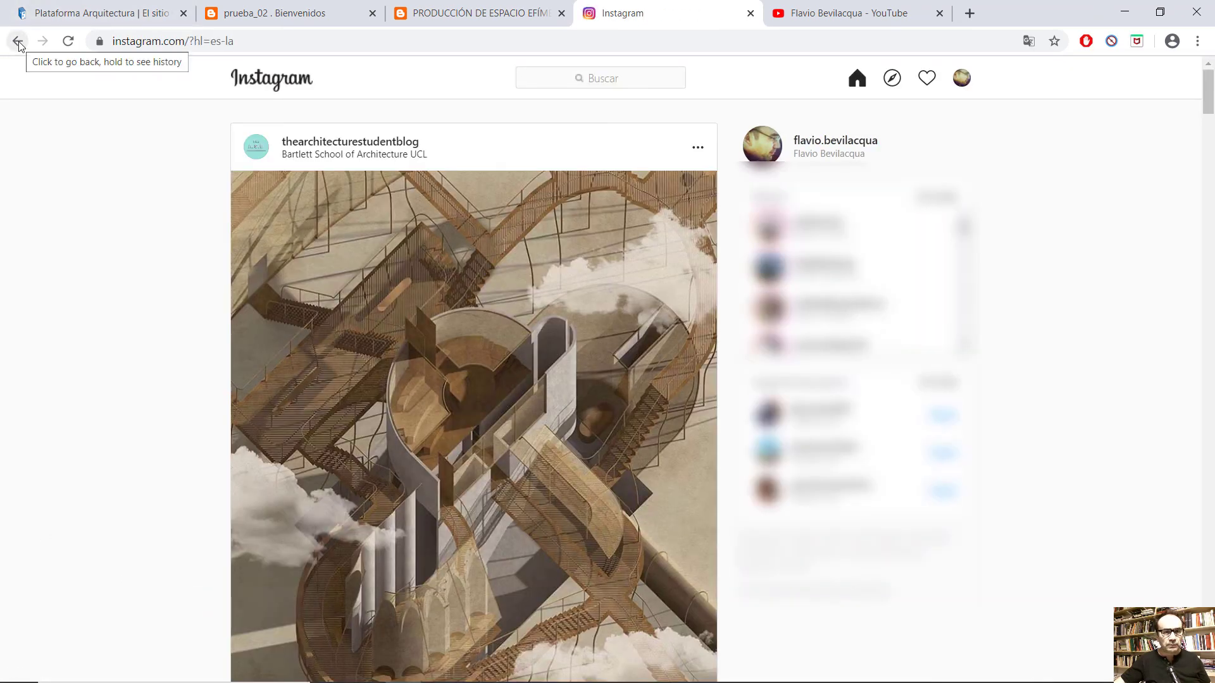
click(17, 40)
scroll(520, 473, up, 20)
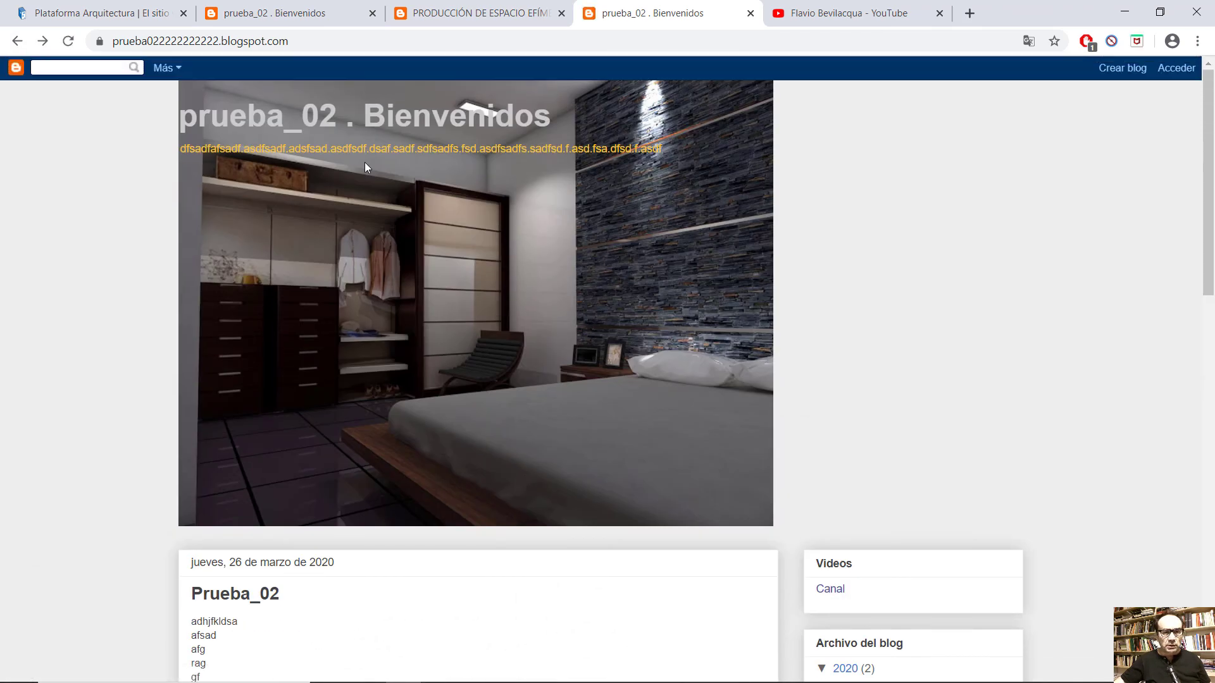
scroll(582, 363, down, 5)
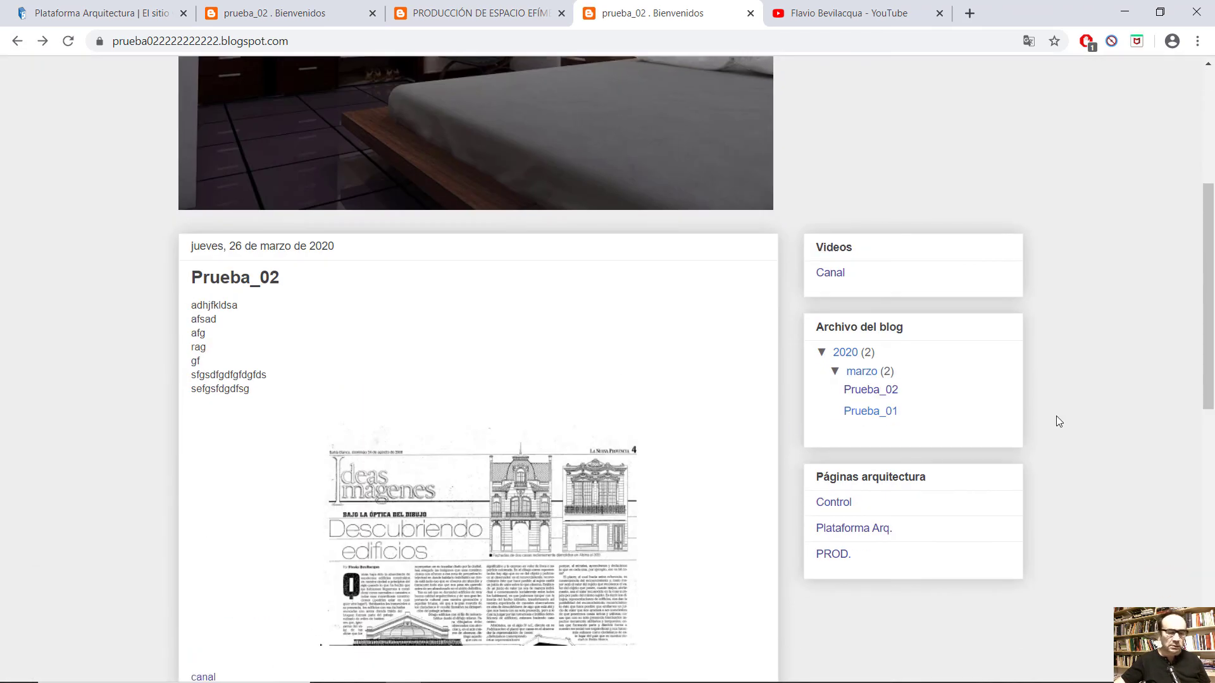
scroll(1051, 417, down, 3)
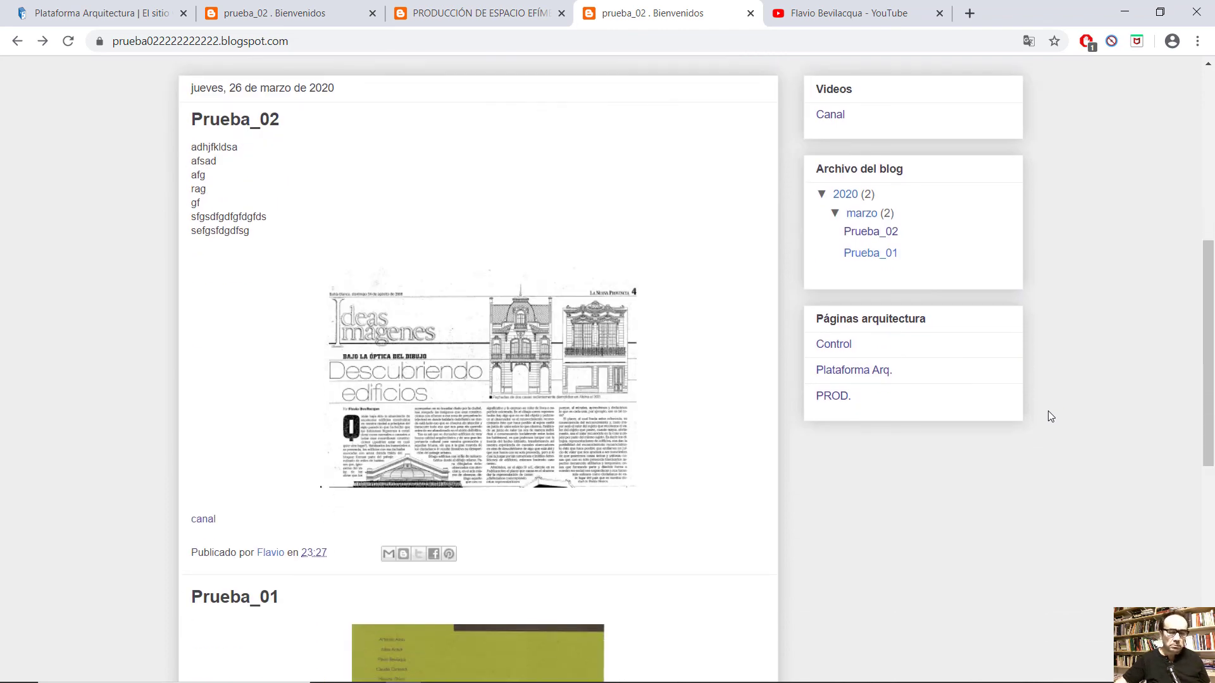